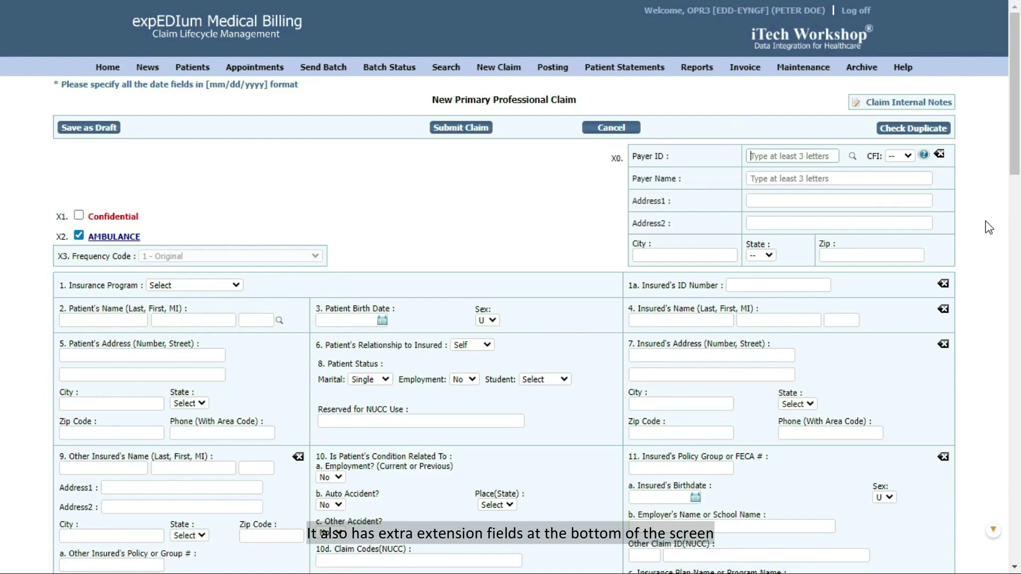
scroll(985, 221, "down", 20)
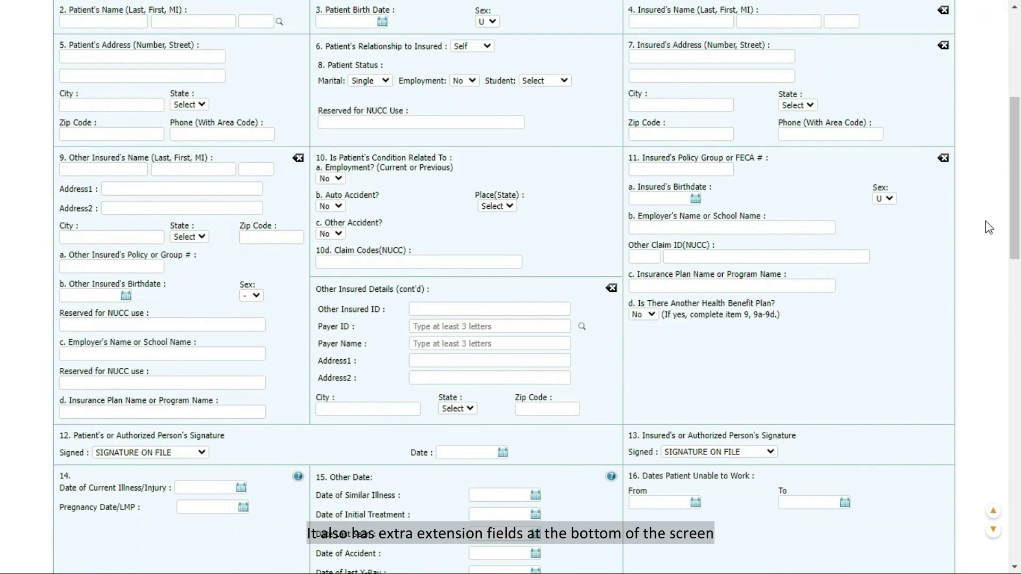
scroll(985, 221, "up", 20)
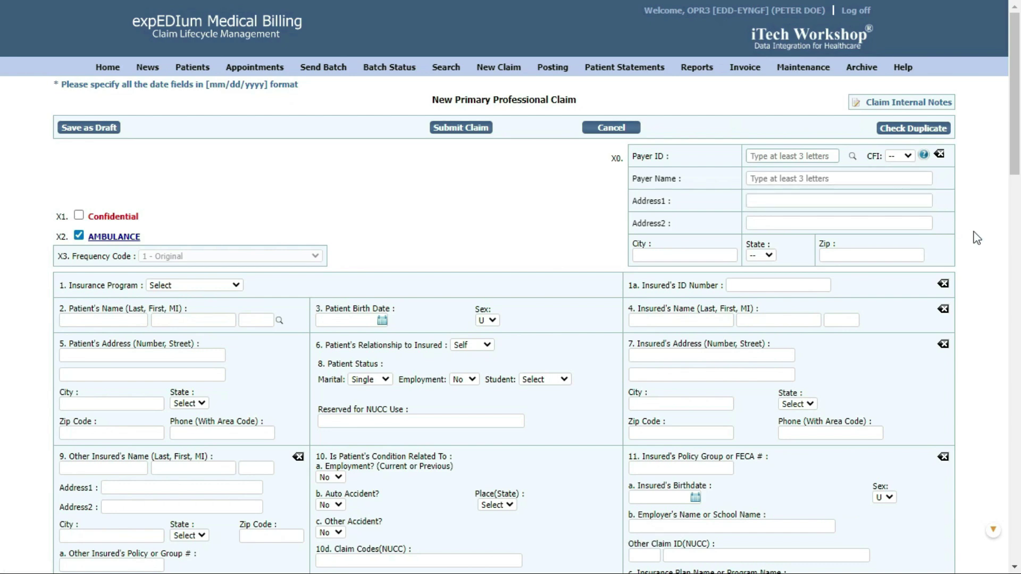
left_click(202, 404)
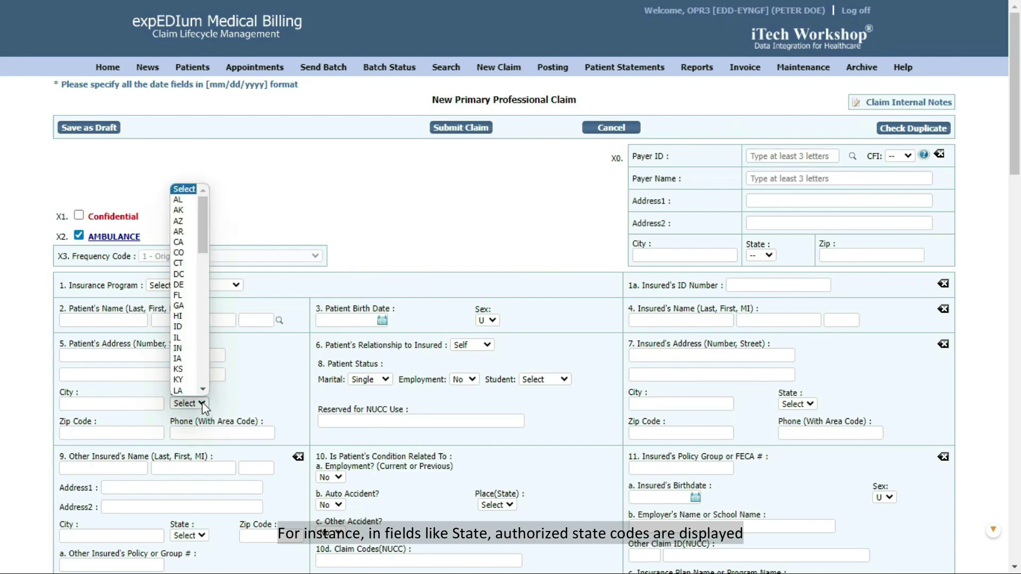
left_click(202, 403)
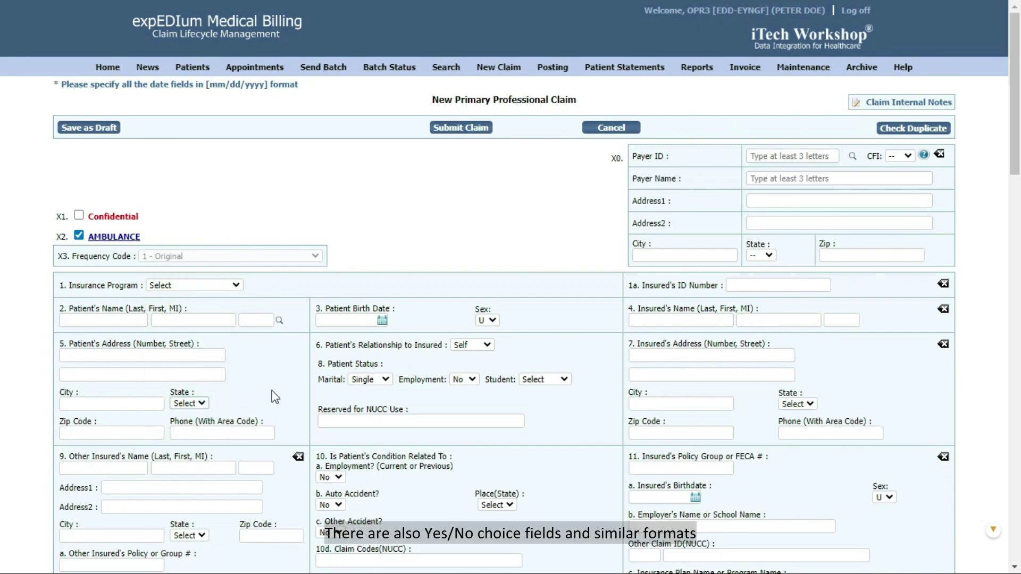
left_click(469, 381)
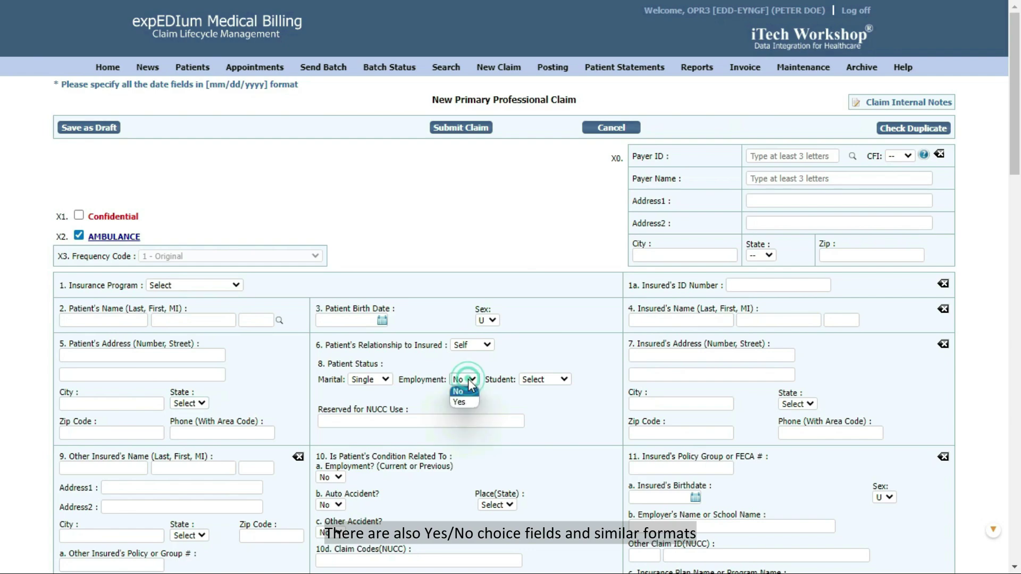
left_click(467, 379)
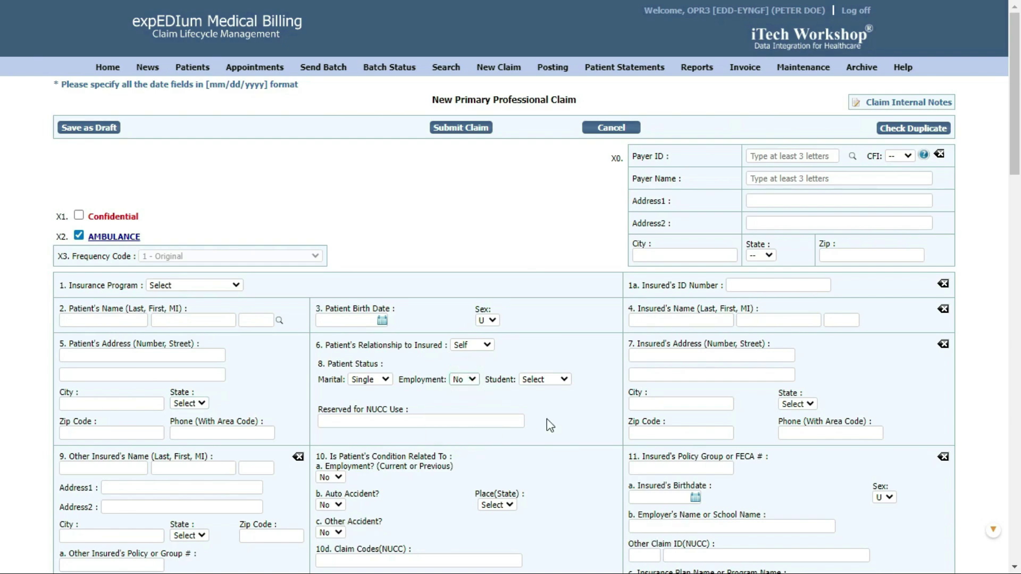
scroll(550, 425, "down", 7)
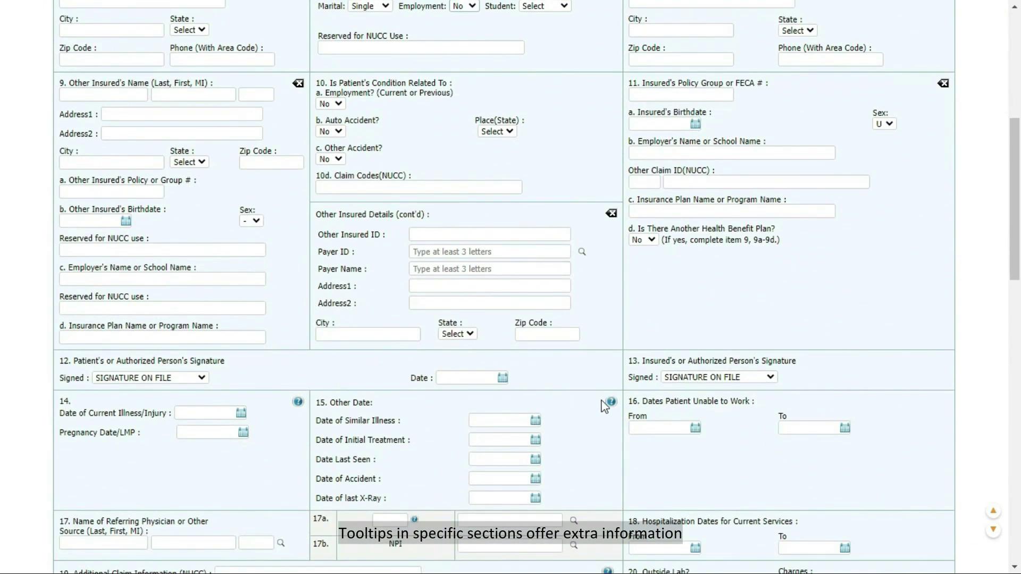
mouse_move(612, 405)
scroll(612, 408, "down", 3)
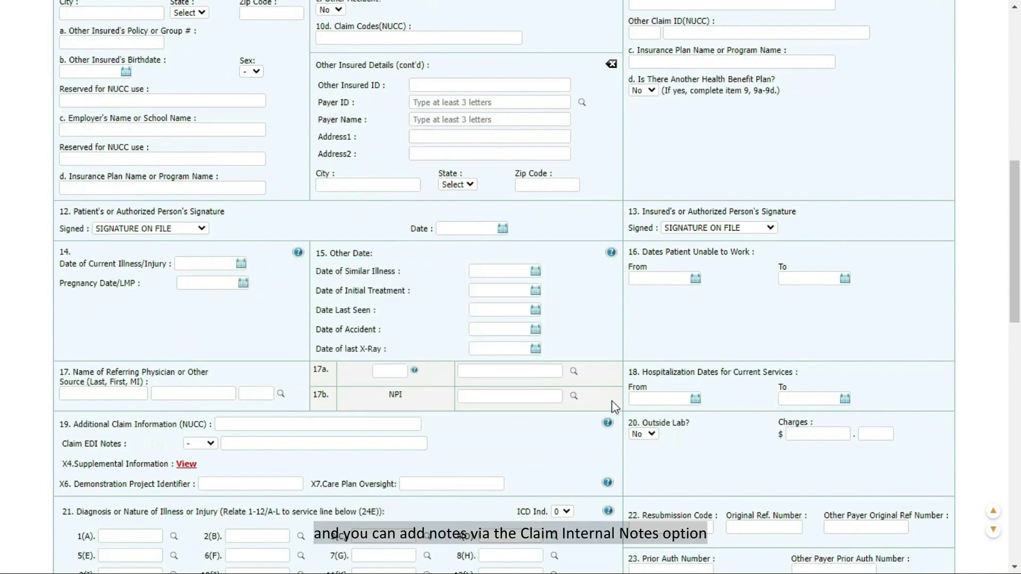
scroll(607, 422, "up", 10)
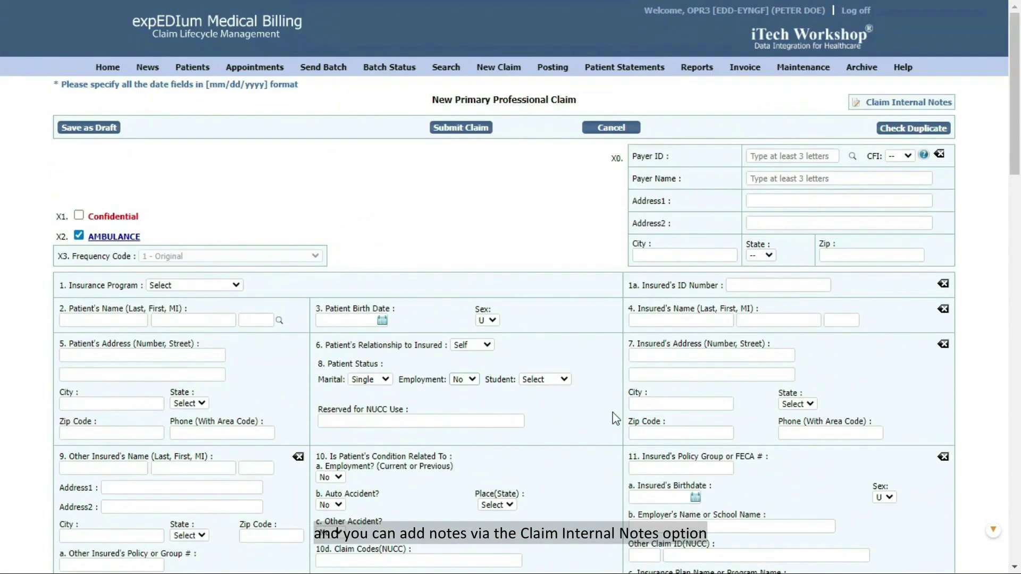
left_click(903, 103)
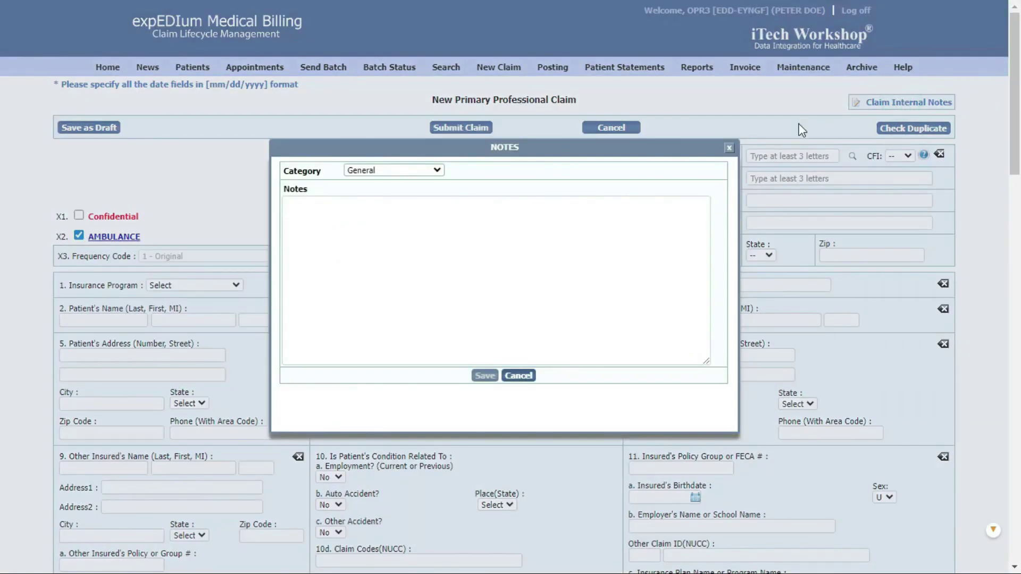
left_click(728, 149)
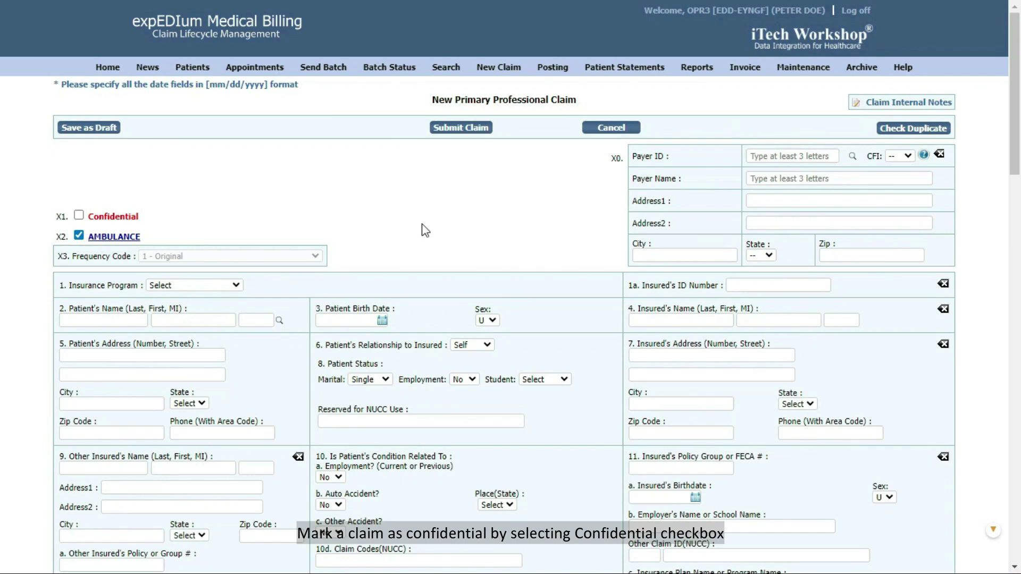
left_click(79, 218)
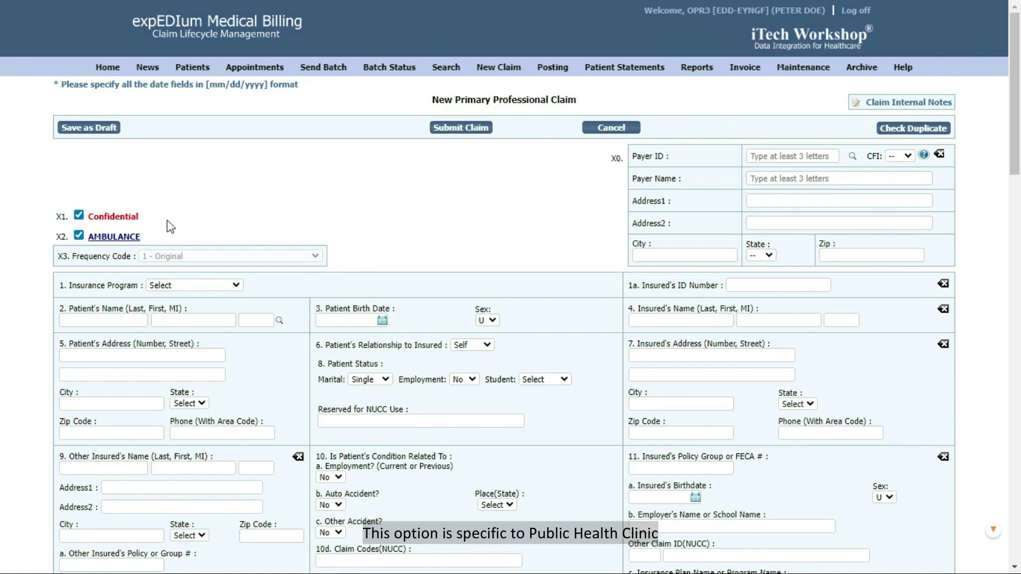
left_click(79, 216)
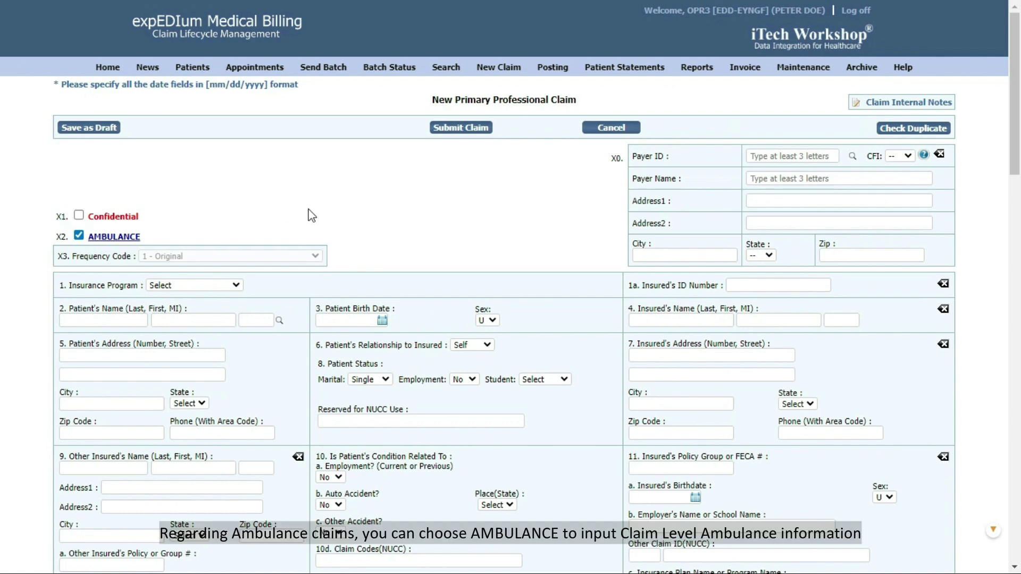
left_click(113, 237)
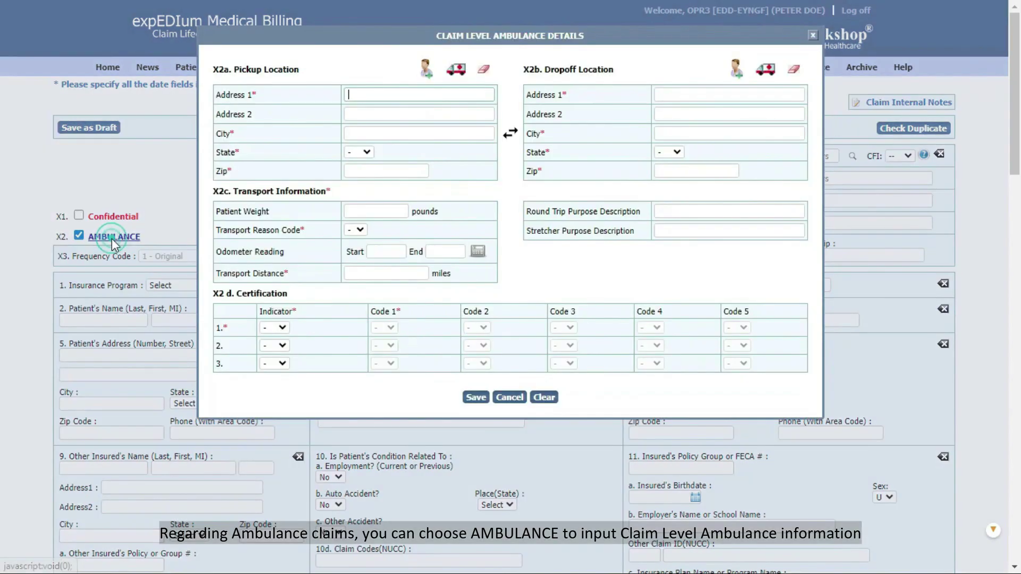
left_click_drag(347, 35, 349, 86)
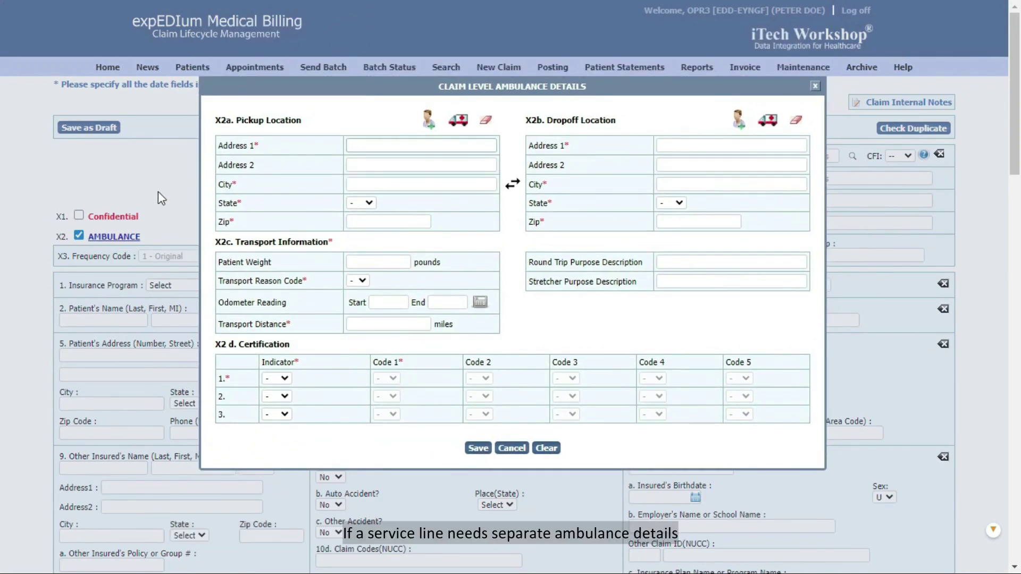
left_click(815, 86)
scroll(596, 208, "down", 15)
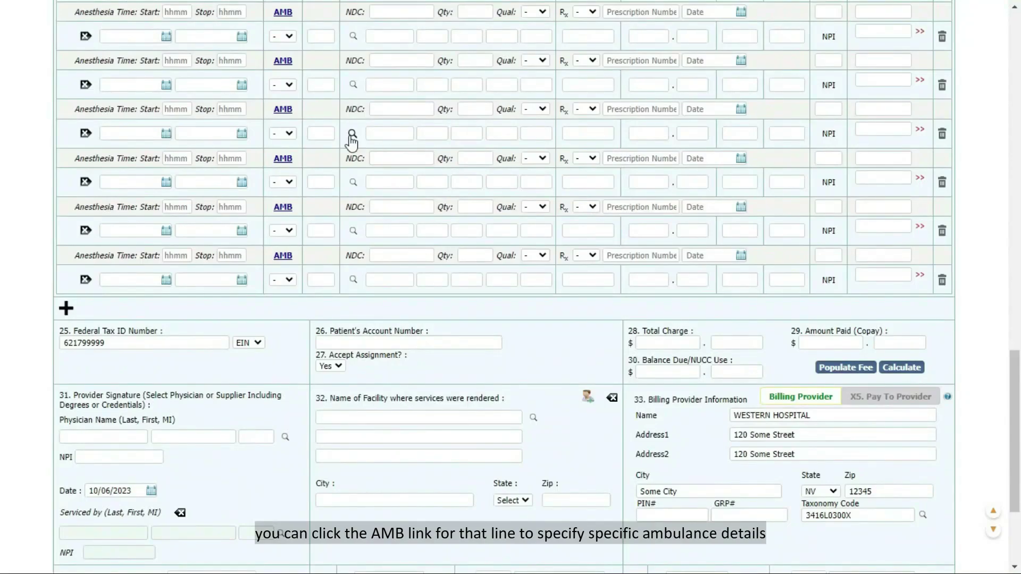
left_click(284, 109)
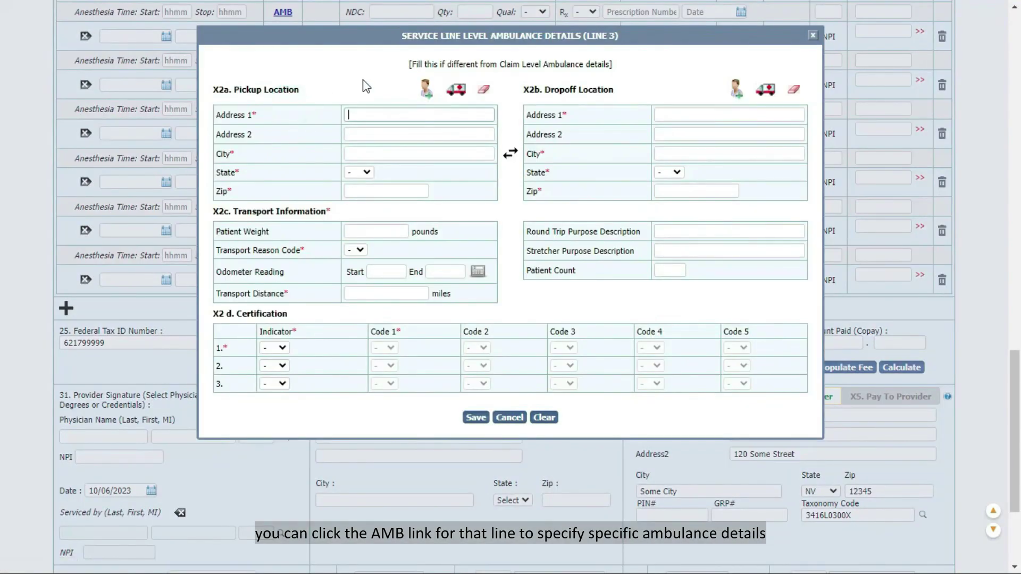
left_click(812, 36)
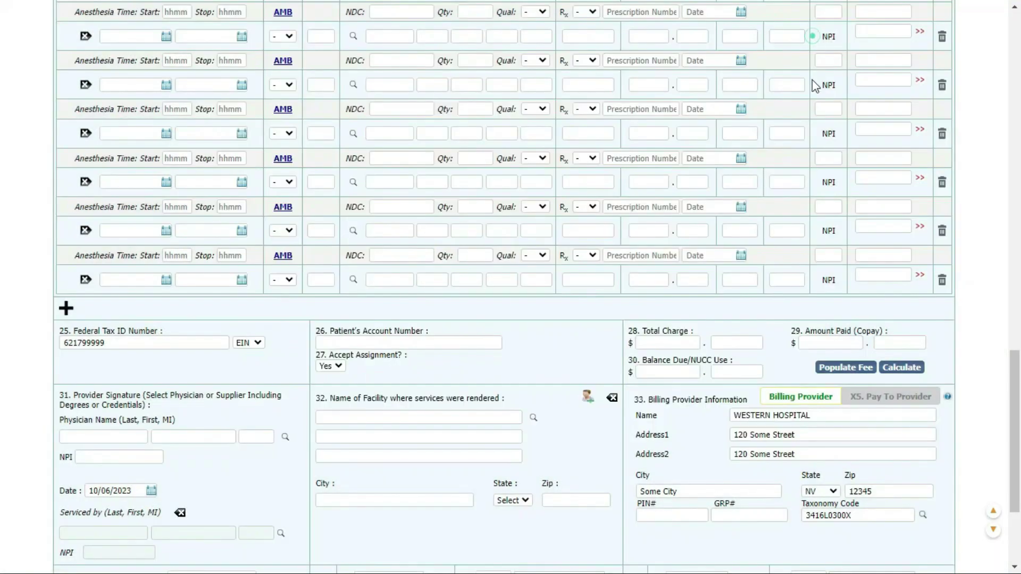
scroll(812, 94, "up", 9)
scroll(812, 95, "up", 10)
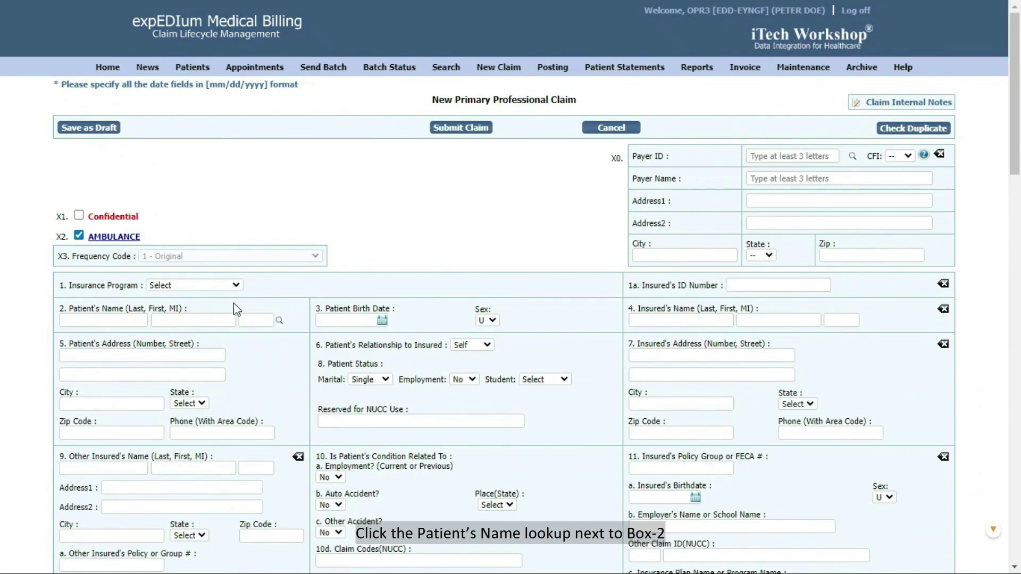
Step: Look up the patient by first name and fill the claim, bringing in payer 51028 (21st Century Insurance)
left_click(278, 322)
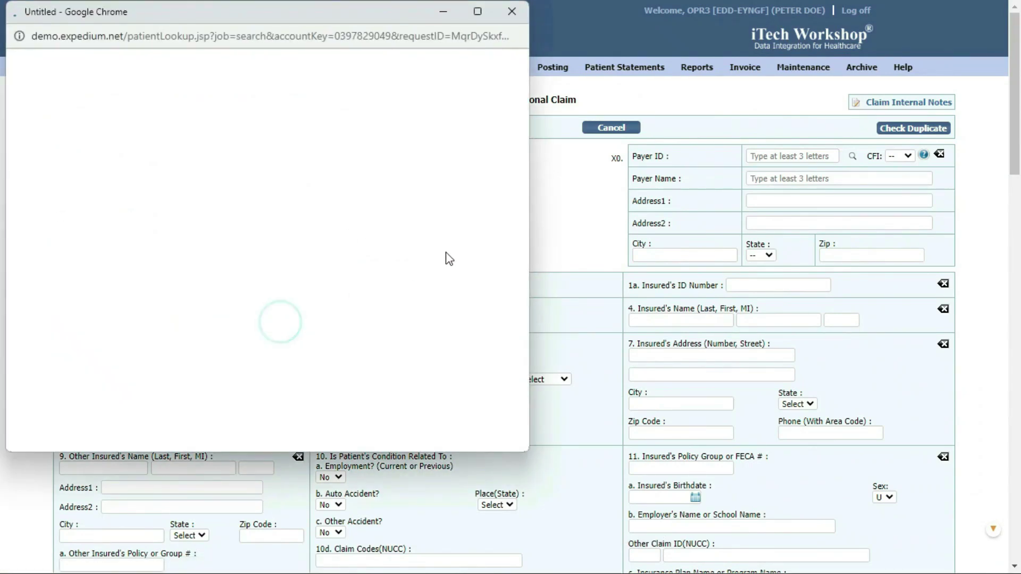
left_click(126, 117)
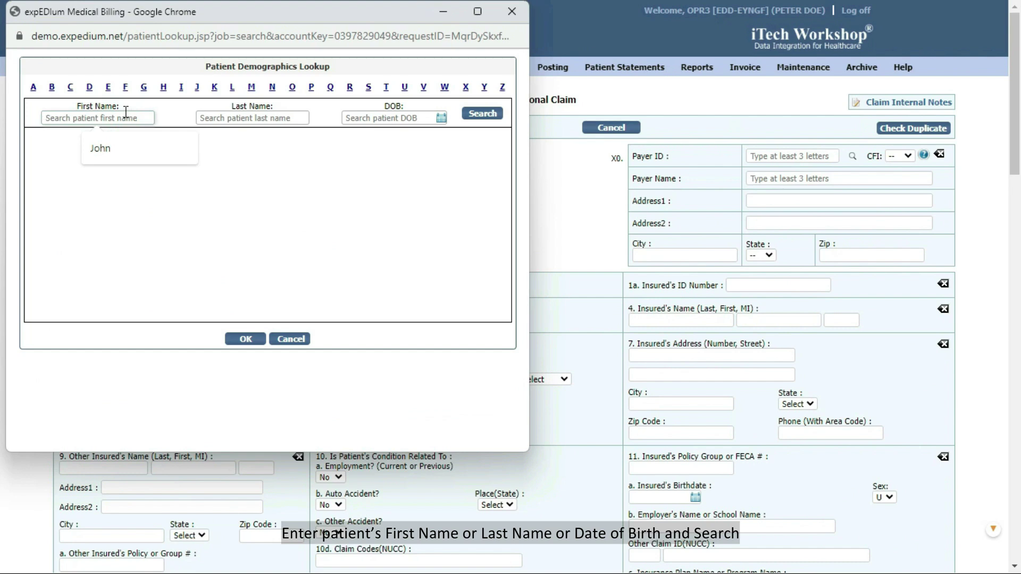
type("John")
left_click(487, 114)
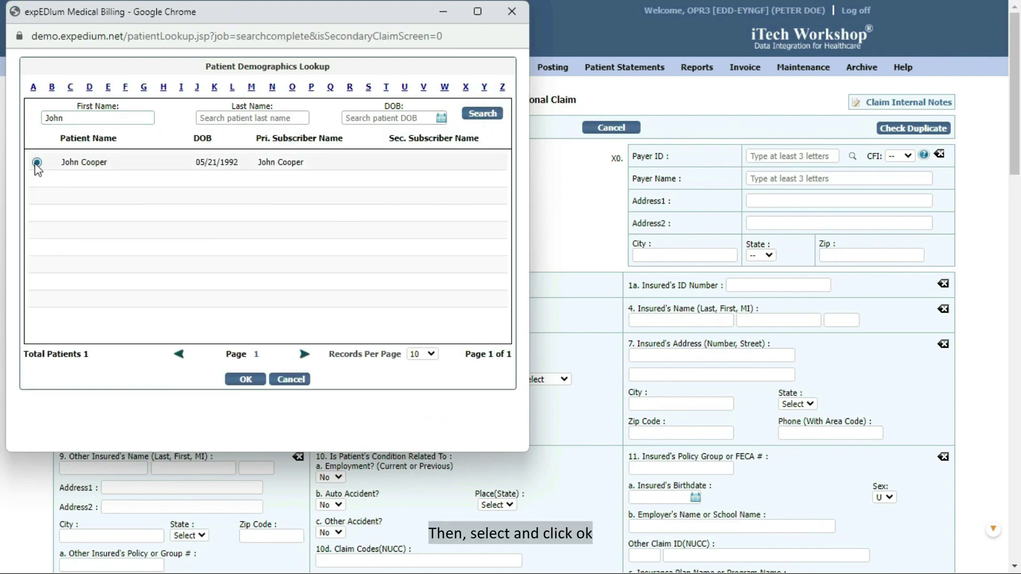
left_click(36, 163)
left_click(245, 380)
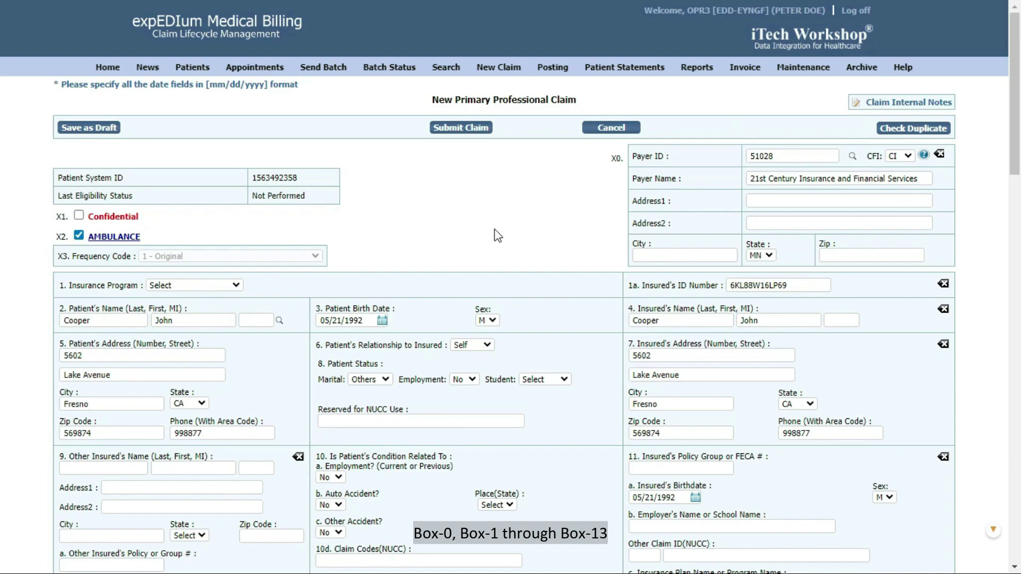
scroll(498, 236, "down", 8)
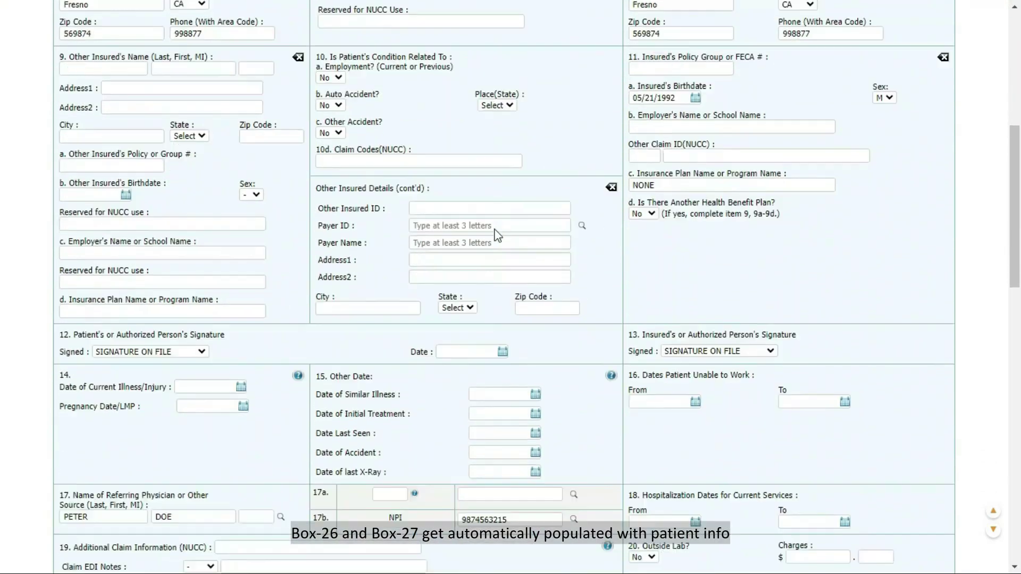
scroll(497, 236, "down", 7)
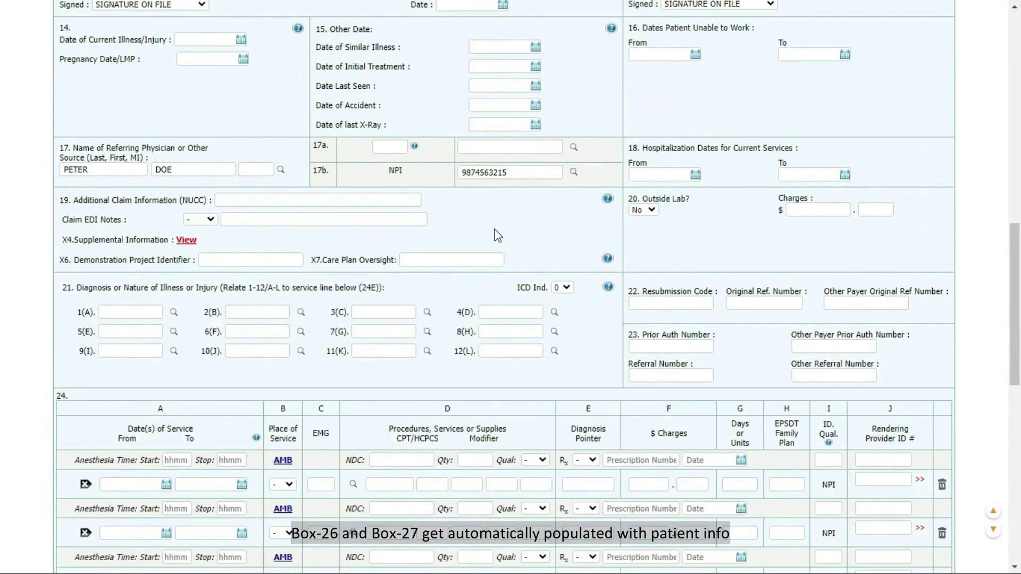
scroll(498, 236, "down", 13)
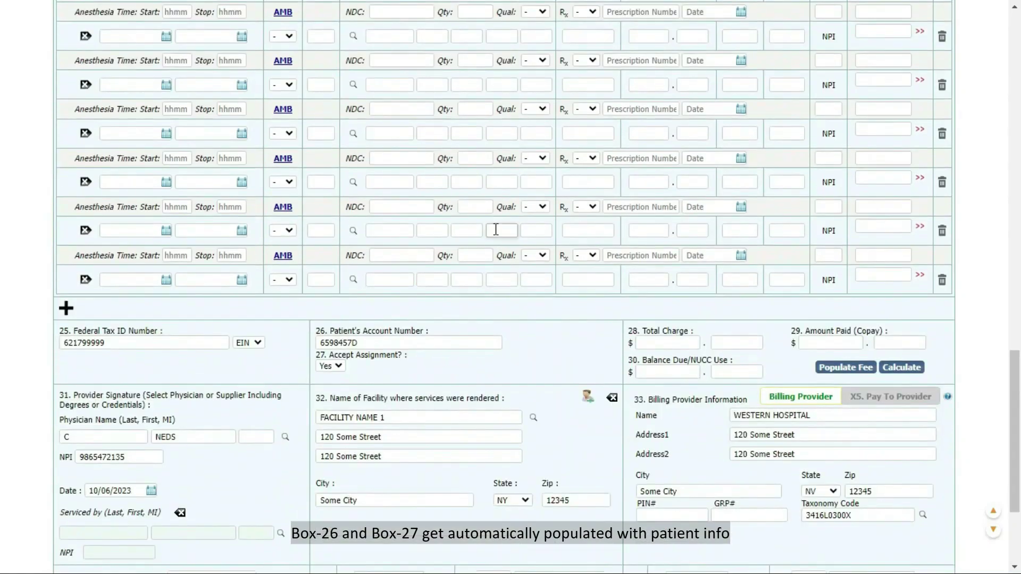
scroll(496, 230, "down", 1)
scroll(496, 230, "up", 3)
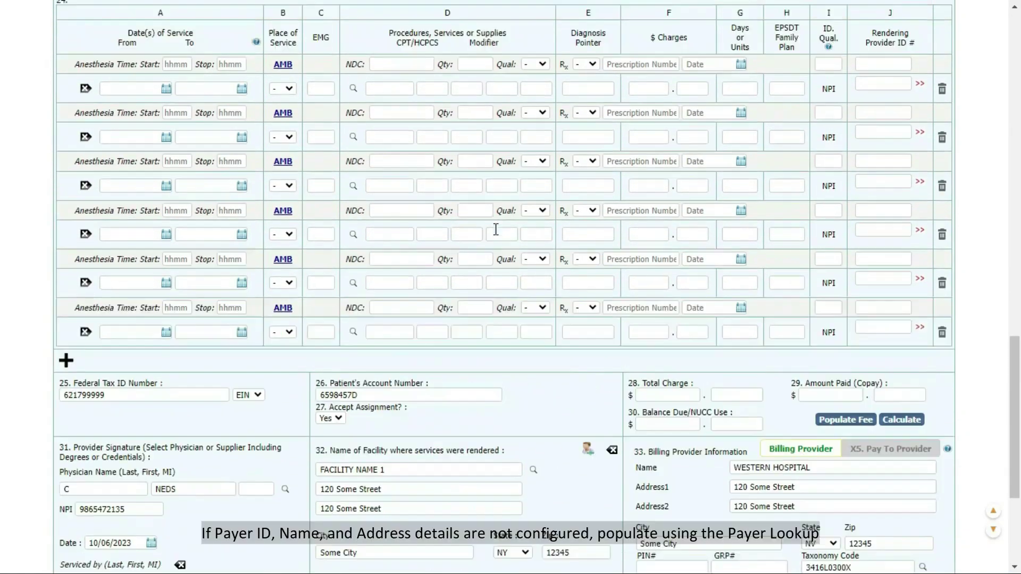
scroll(495, 230, "up", 20)
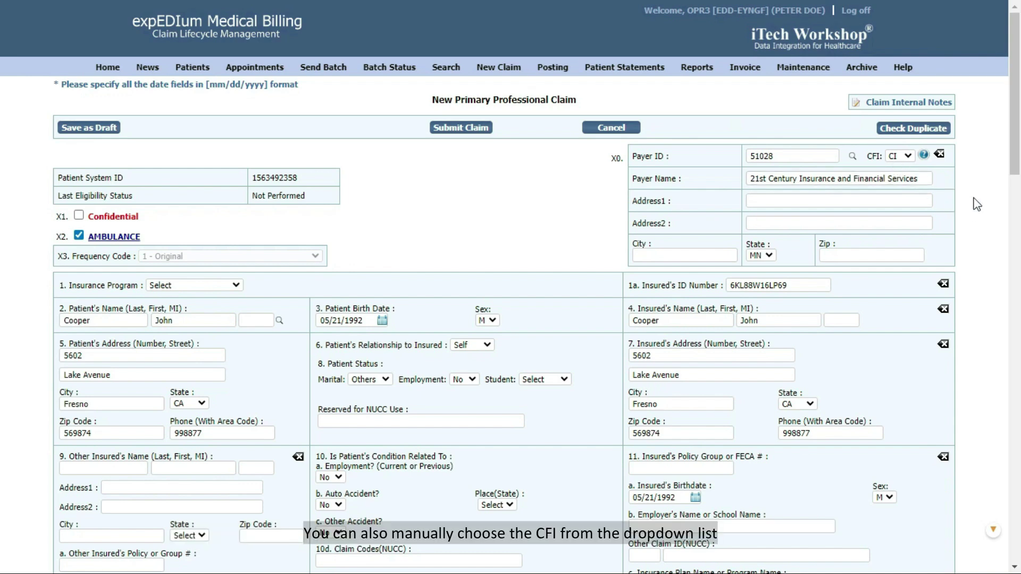
left_click(901, 153)
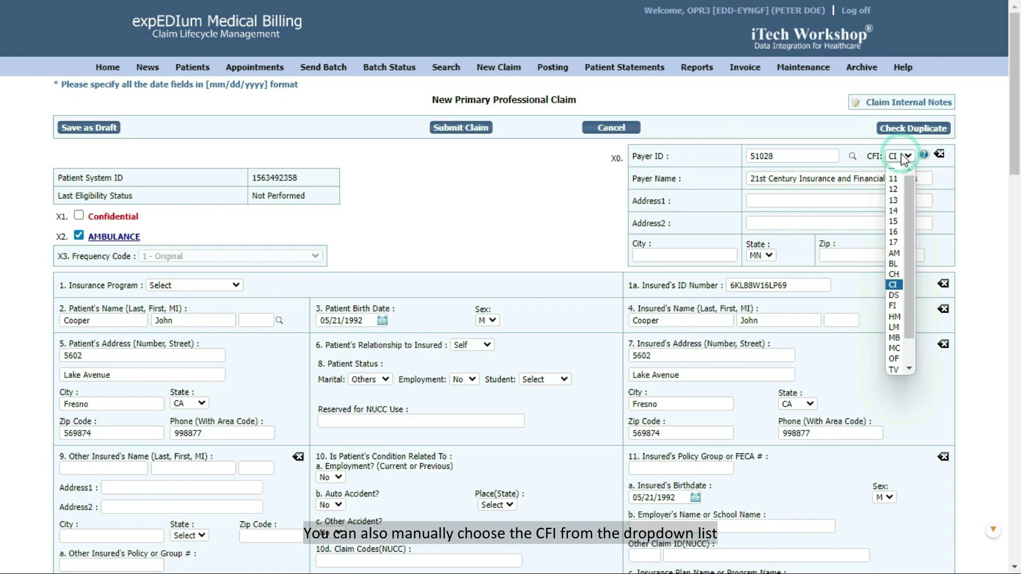
left_click(901, 153)
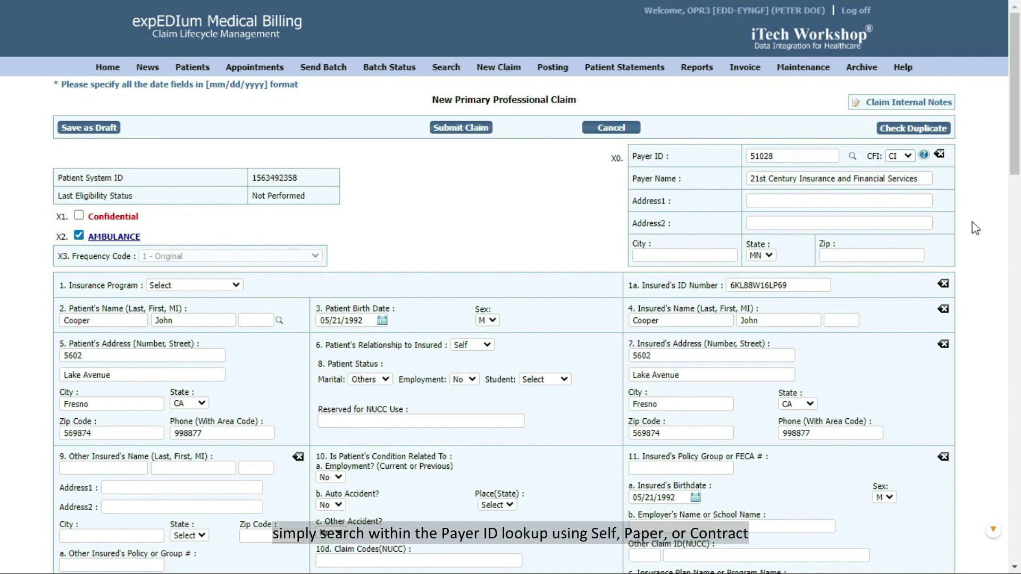
left_click(852, 156)
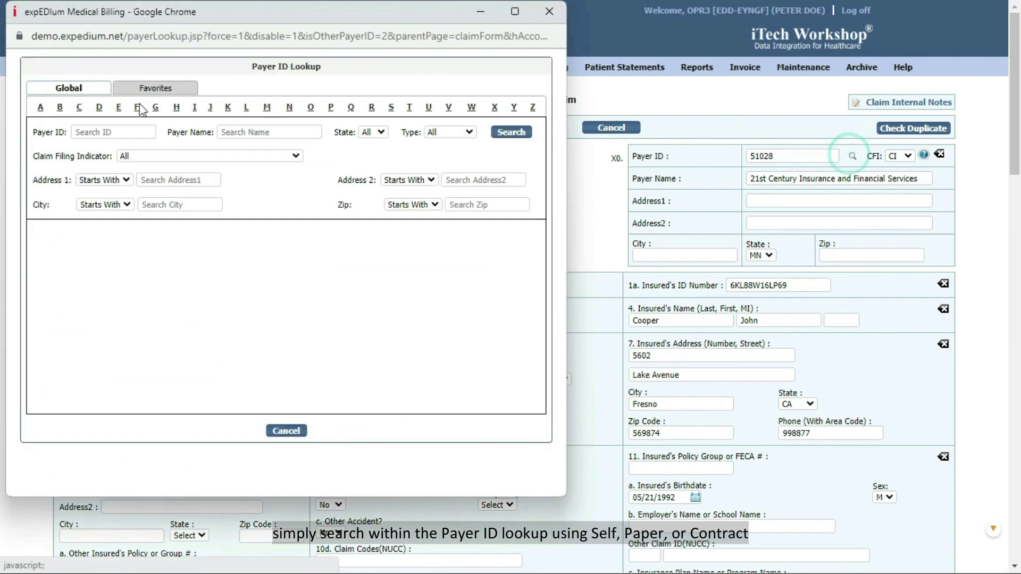
left_click(92, 133)
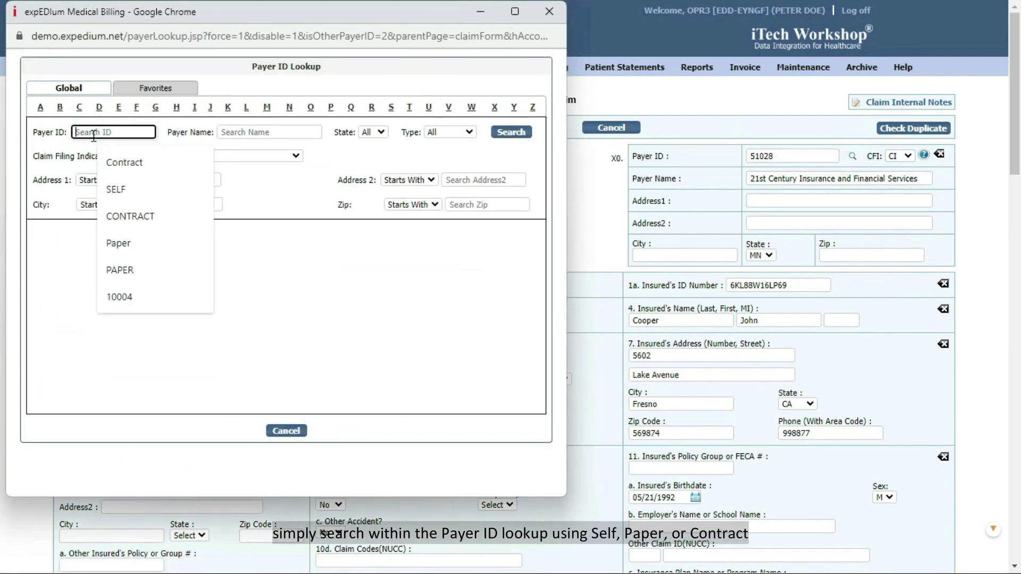
type("SELF")
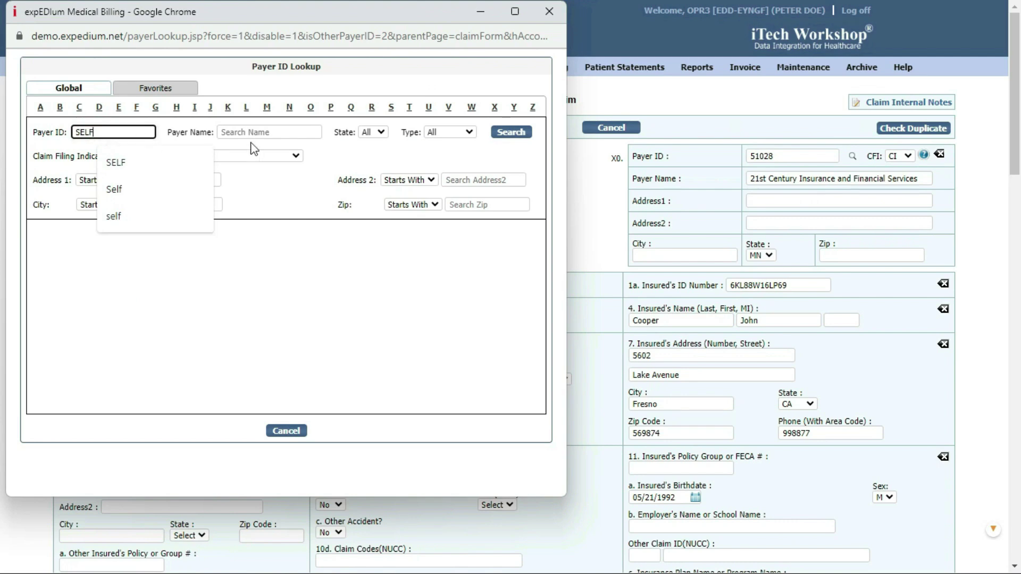
left_click(508, 133)
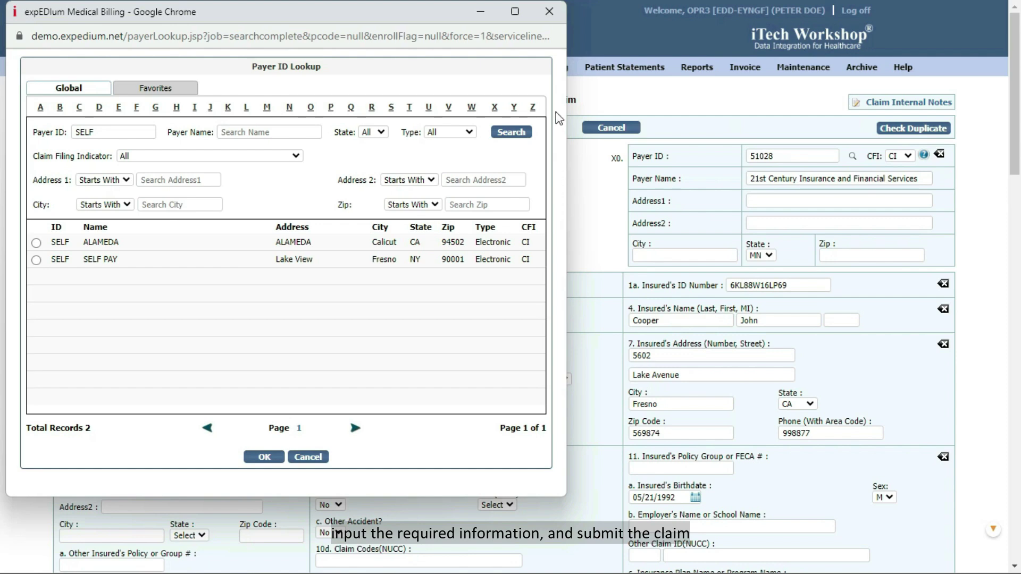
left_click(549, 12)
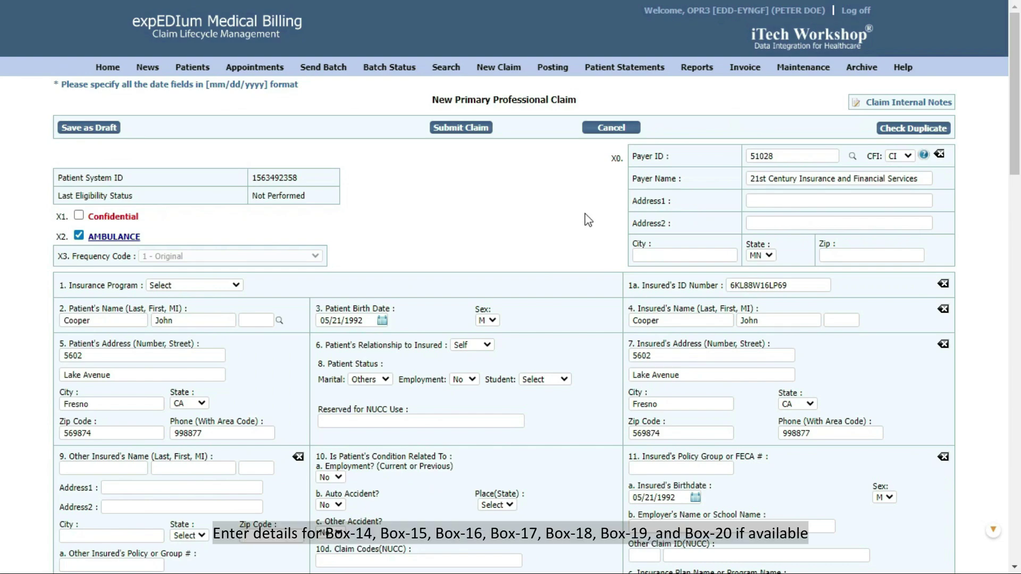
Step: Fill Box 21 line 1(A) with ICD-10 code A00.9, Cholera, unspecified, from the code lookup
scroll(587, 220, "down", 5)
scroll(588, 219, "down", 4)
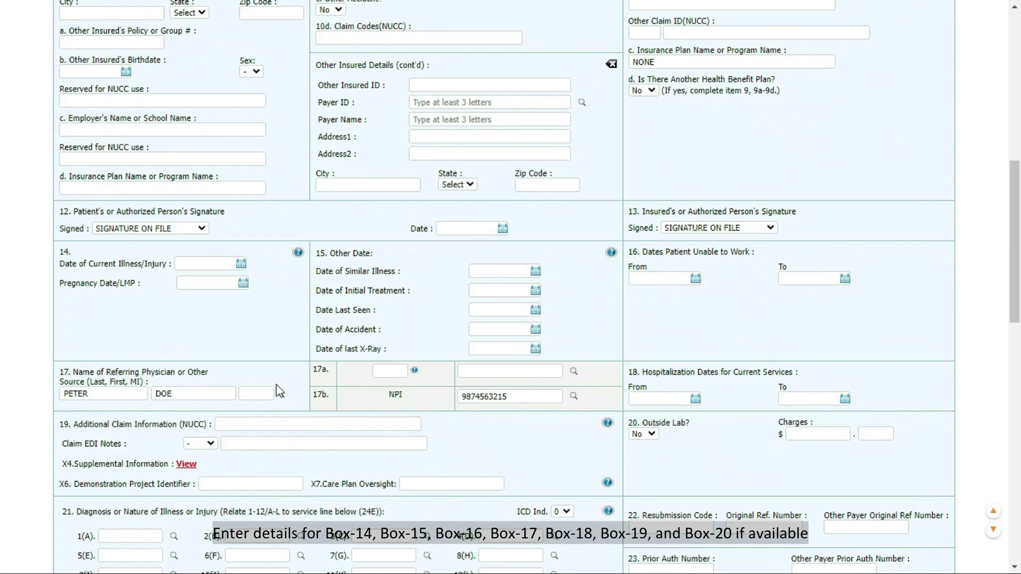
scroll(808, 385, "down", 3)
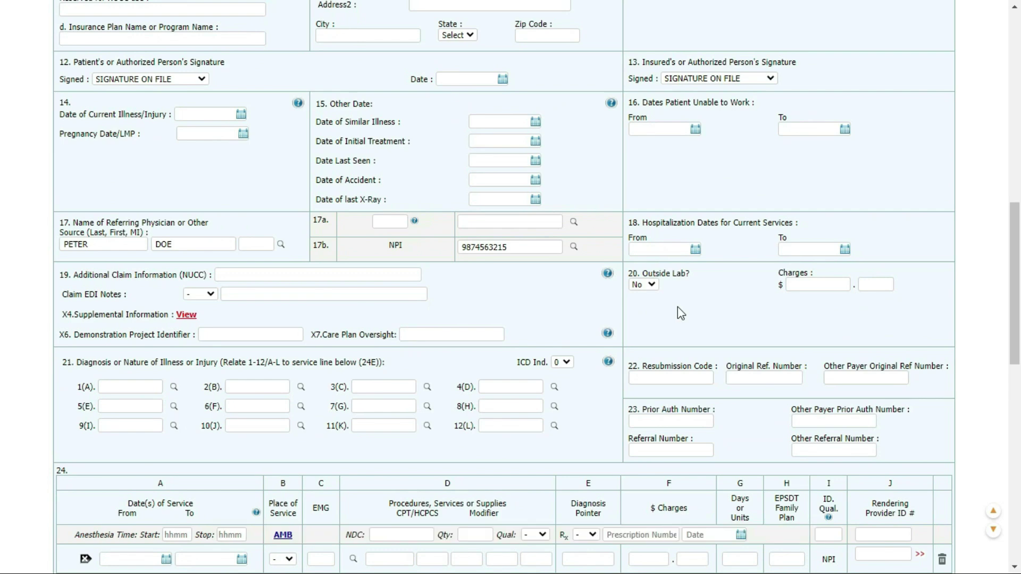
scroll(677, 307, "down", 3)
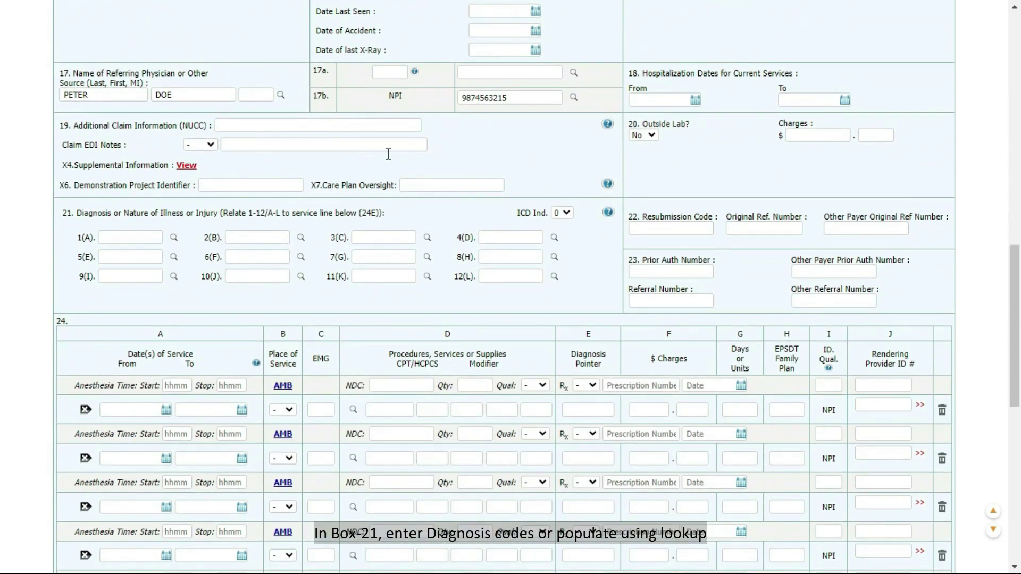
left_click(174, 237)
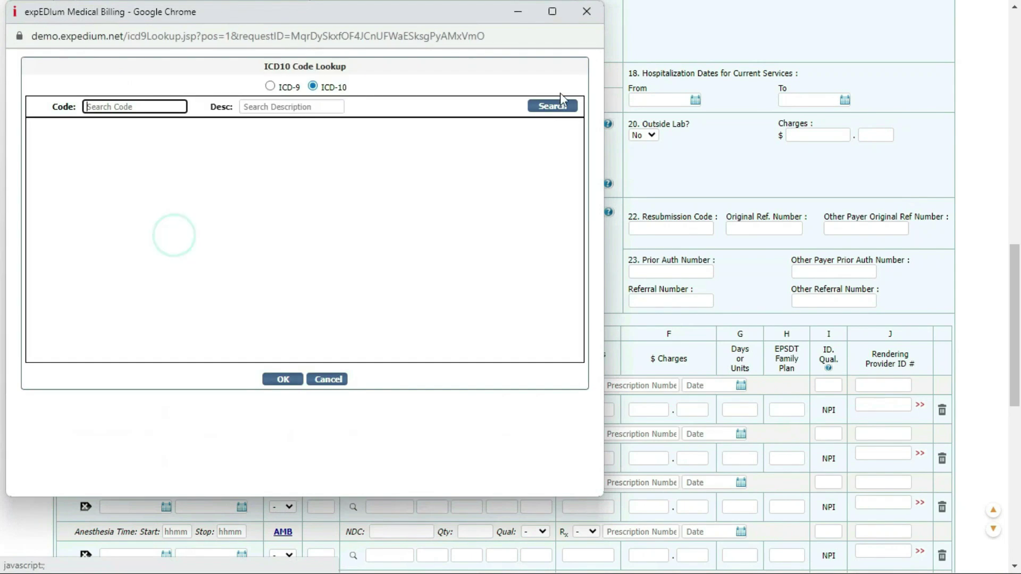
left_click(270, 86)
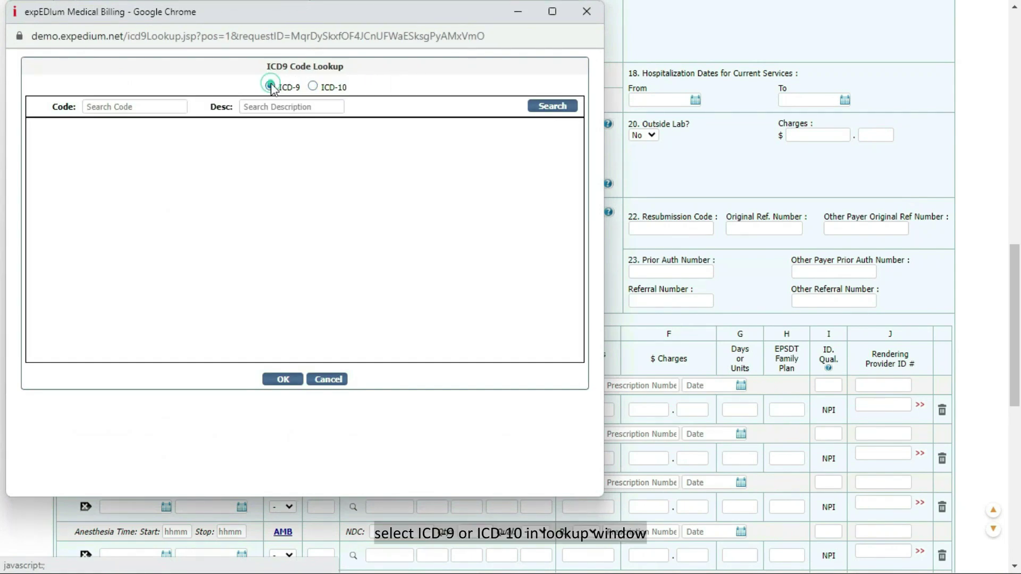
left_click(312, 86)
left_click(555, 106)
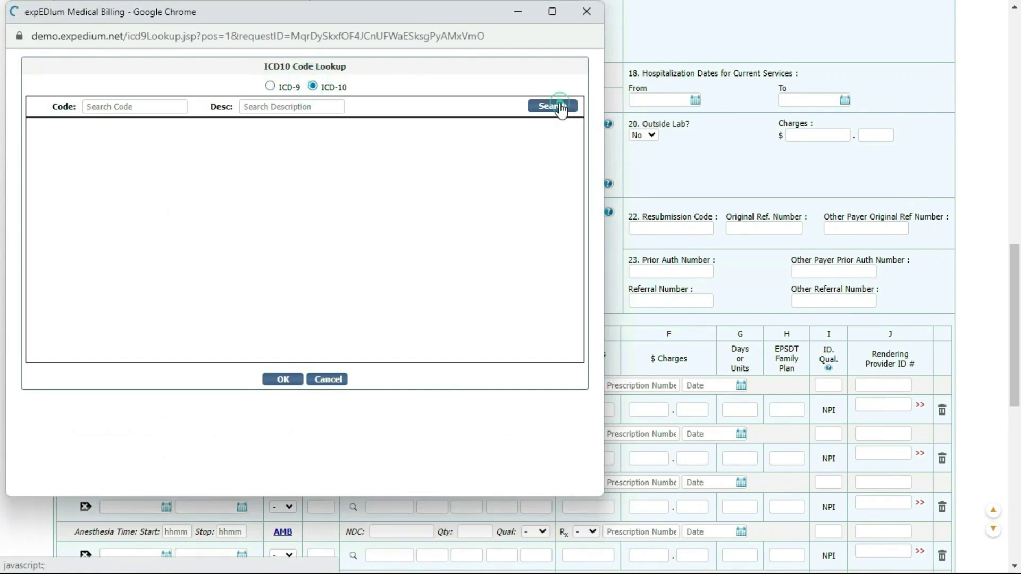
left_click(45, 198)
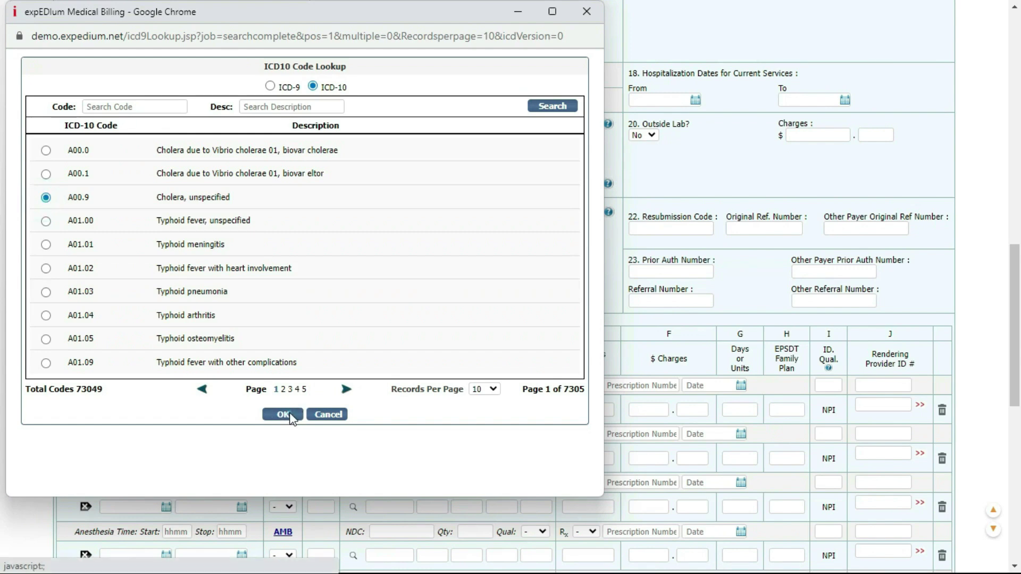
left_click(289, 414)
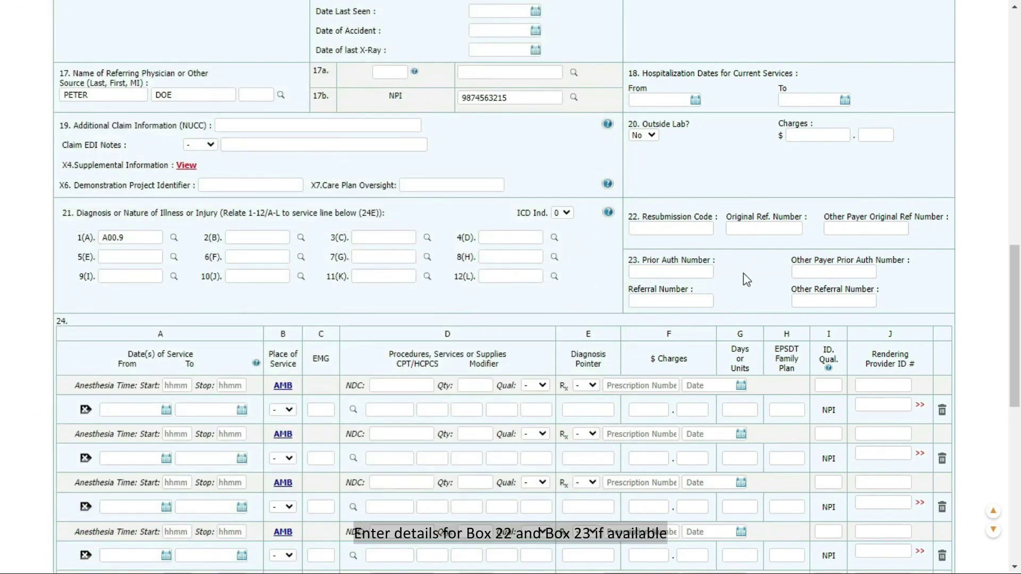
Step: Date service line 1 from 10/01/2023 to 10/01/2023 with place of service 02
scroll(747, 280, "down", 3)
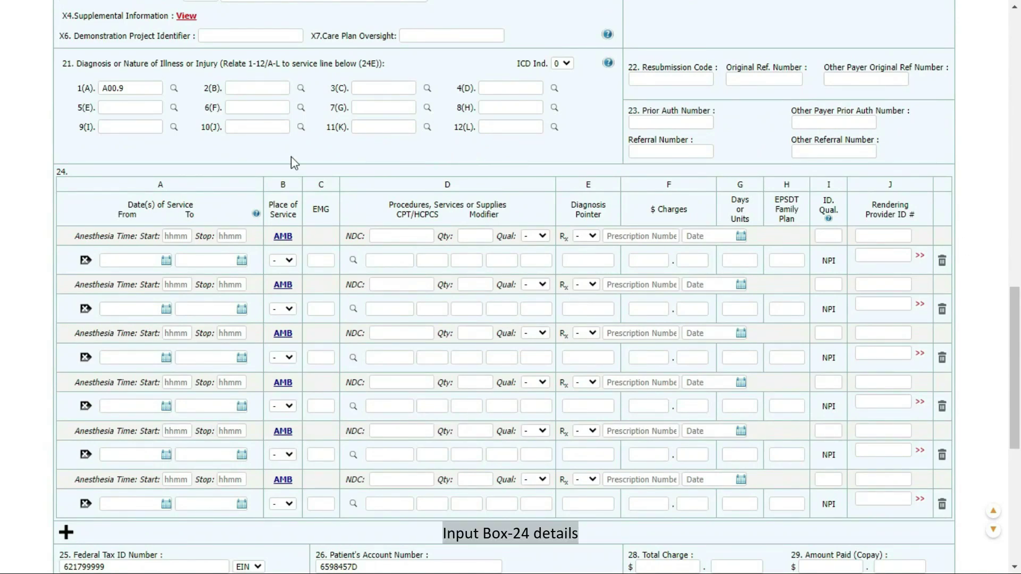
left_click(167, 259)
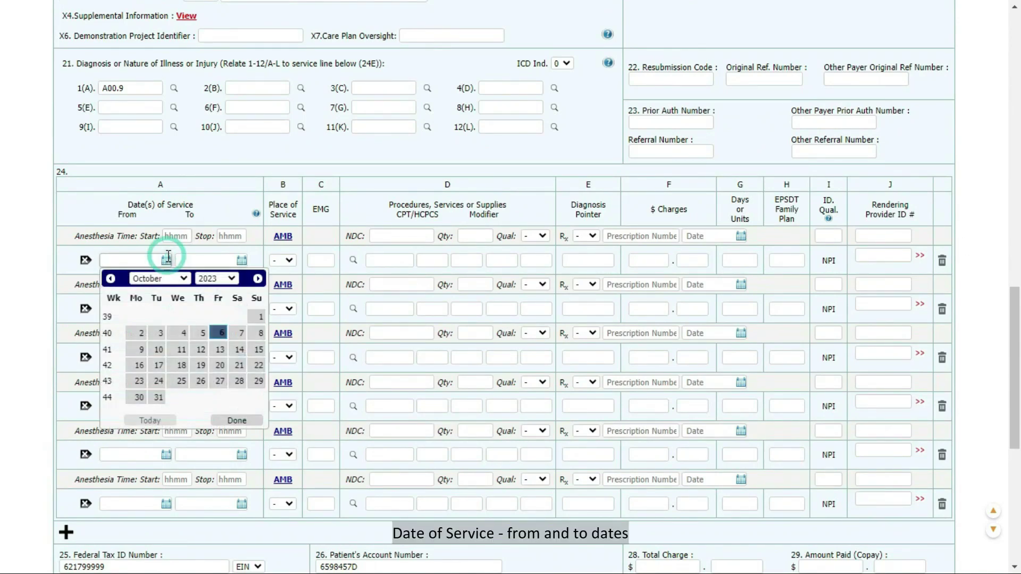
left_click(260, 317)
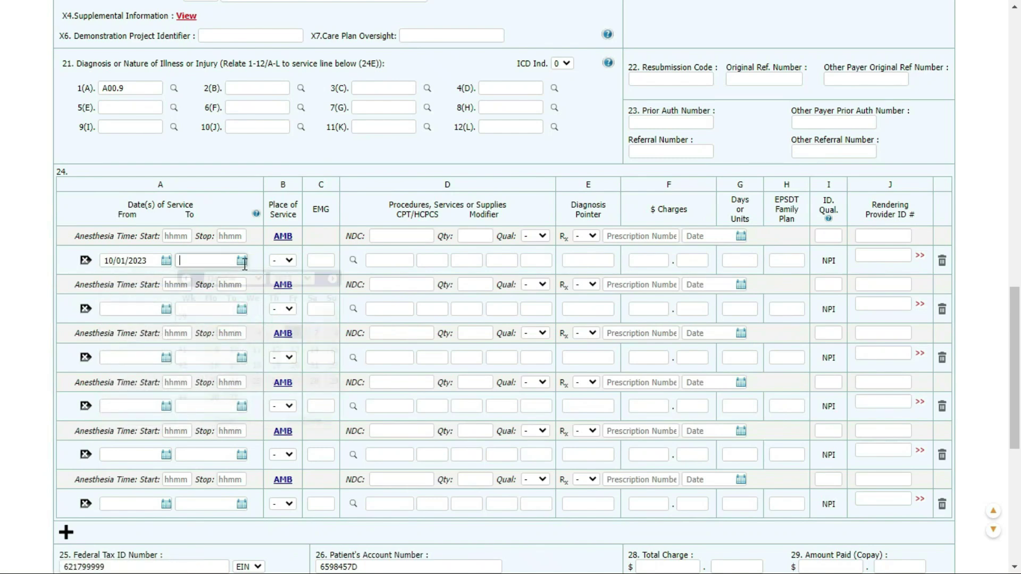
left_click(336, 315)
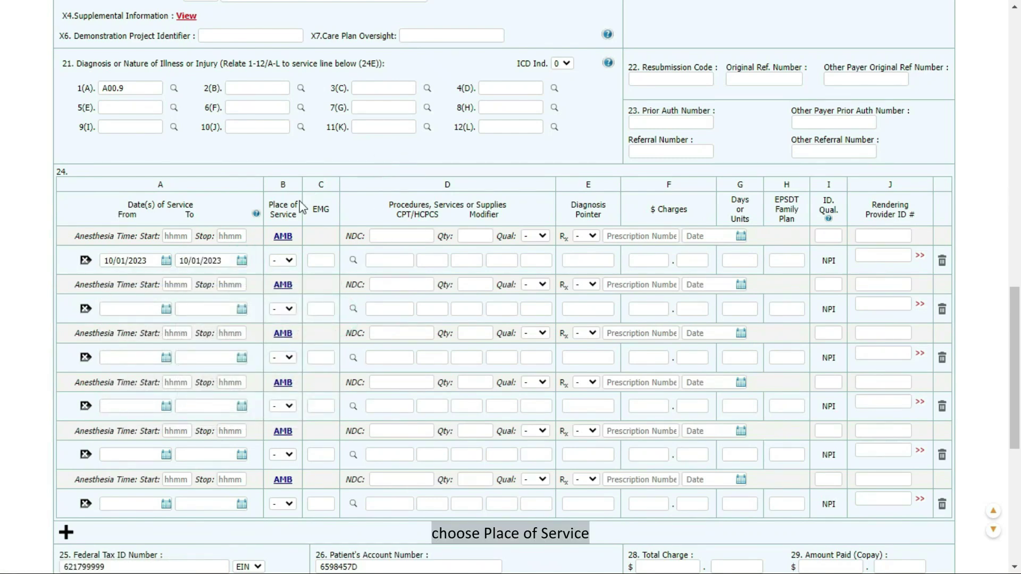
left_click(282, 260)
left_click(280, 295)
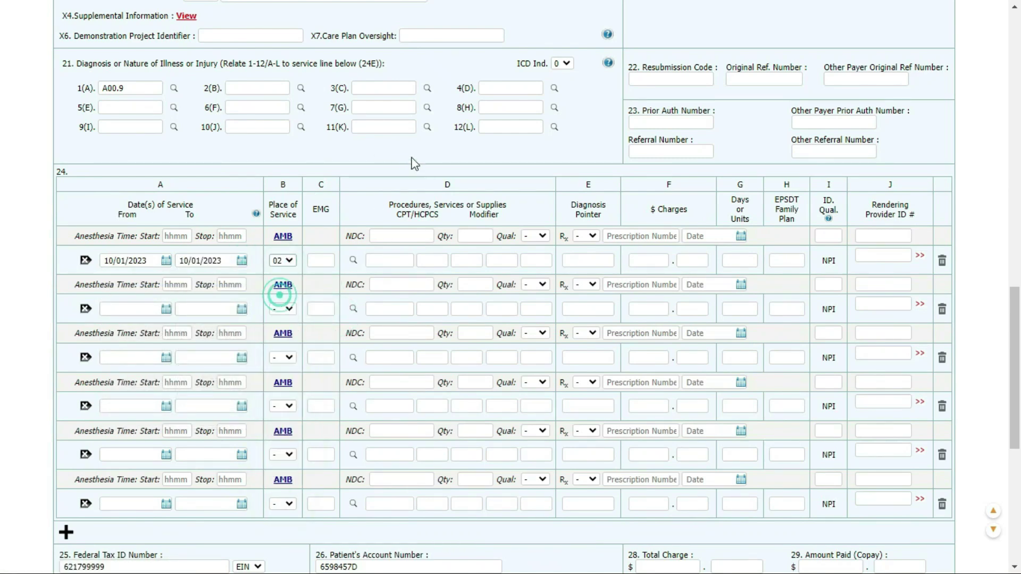
Step: Set line 1's procedure to CPT code 00102 via the code lookup
left_click(353, 260)
left_click(583, 110)
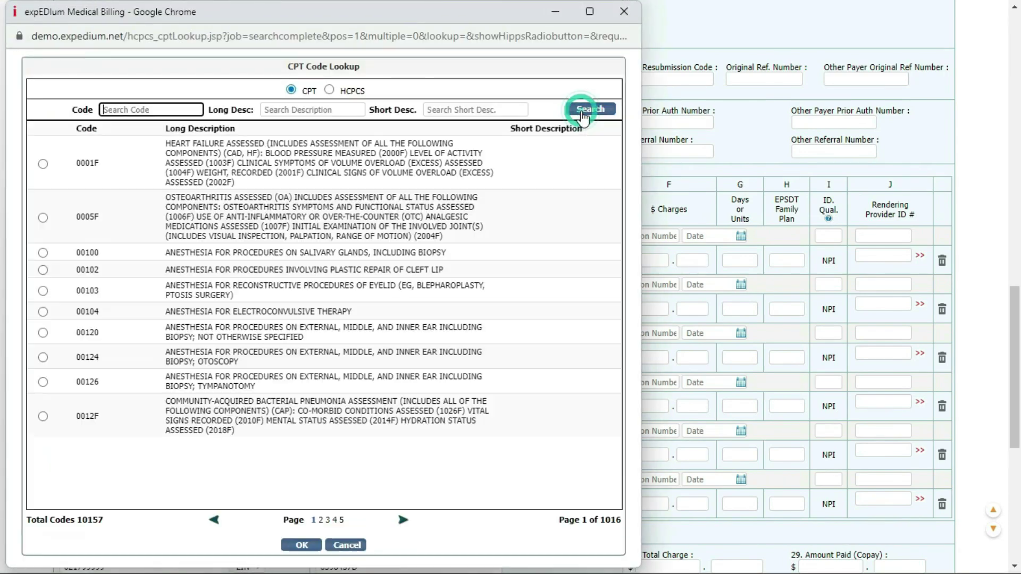
left_click(43, 270)
left_click(301, 545)
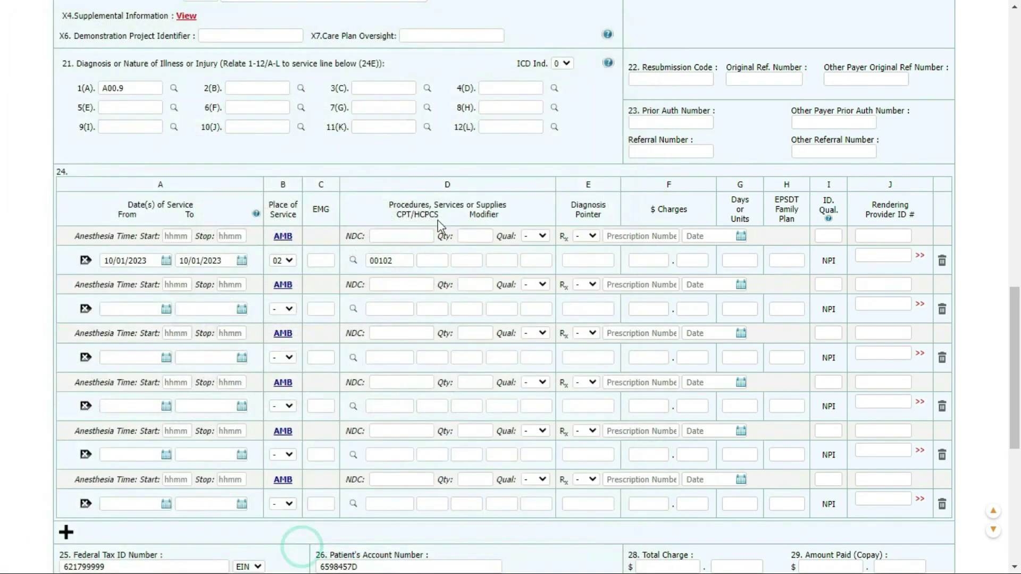
Step: Enter modifiers 1 and 1, diagnosis pointer 1 and a 100 charge on line 1
left_click(451, 264)
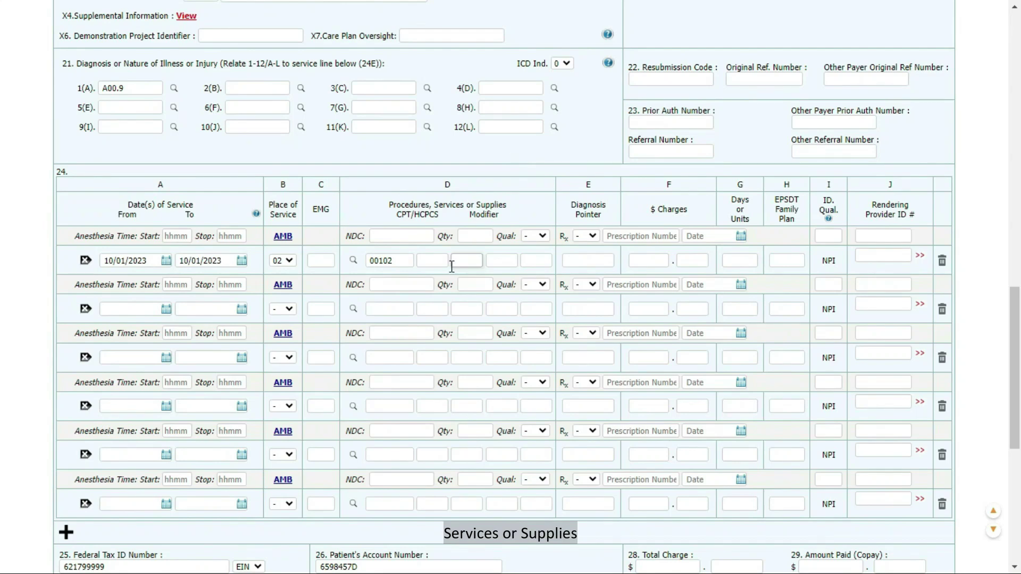
left_click(444, 263)
type("1")
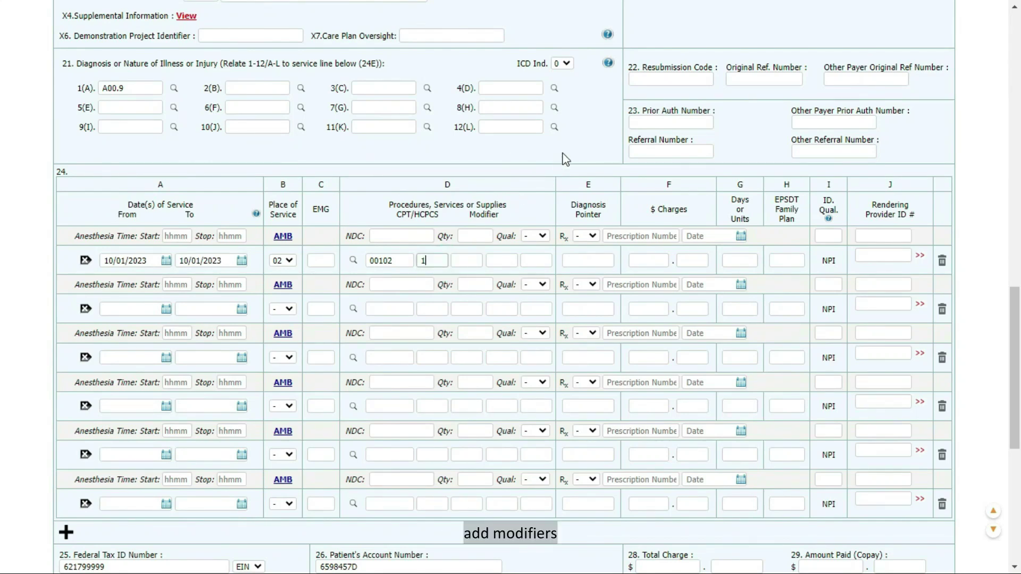
left_click(475, 263)
type("1")
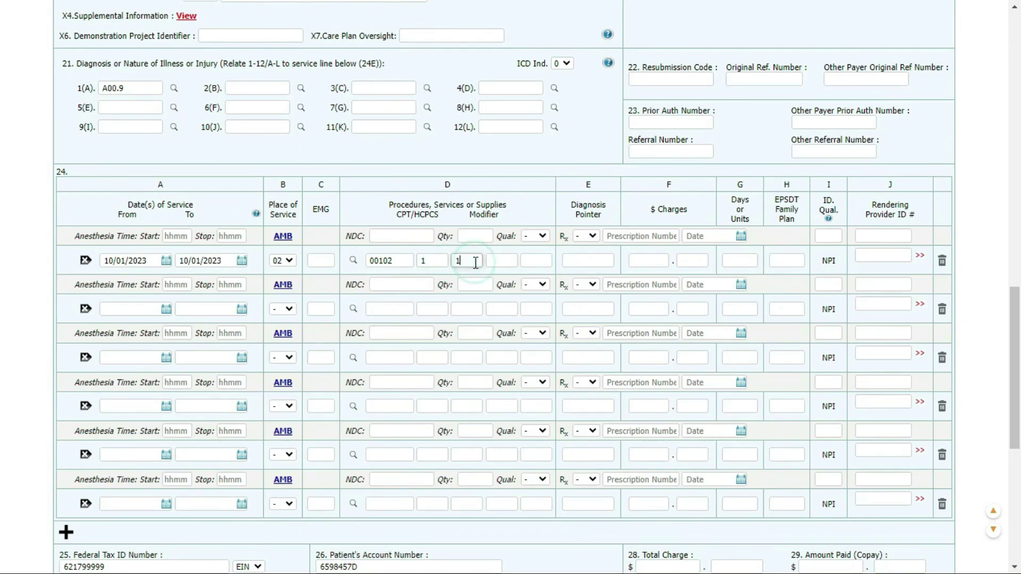
left_click(583, 262)
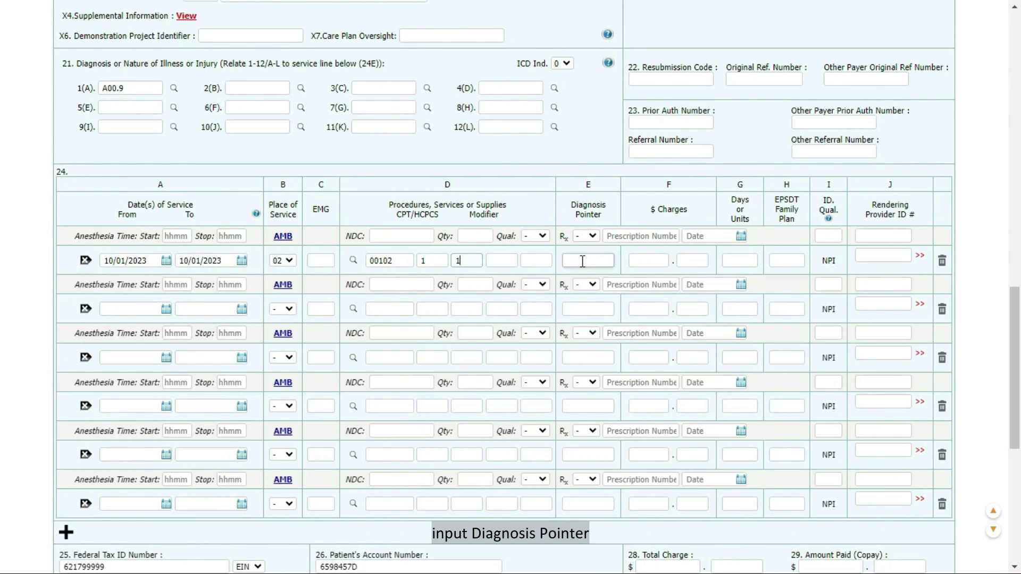
left_click(583, 262)
type("1")
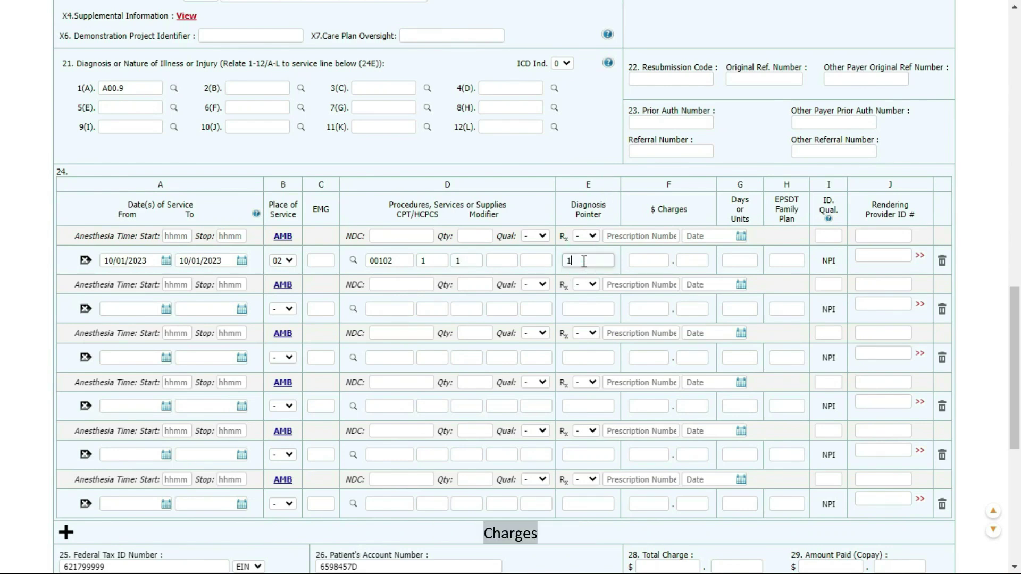
left_click(641, 261)
type("100")
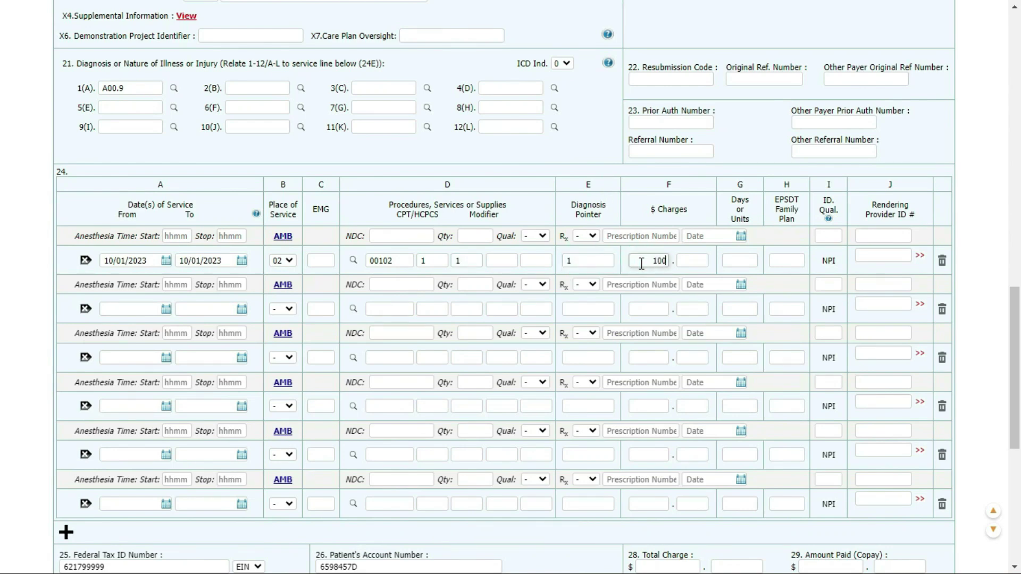
key("Tab")
Step: Enter 1 unit on line 1 and remove an extra empty service line
type("1")
scroll(995, 207, "down", 3)
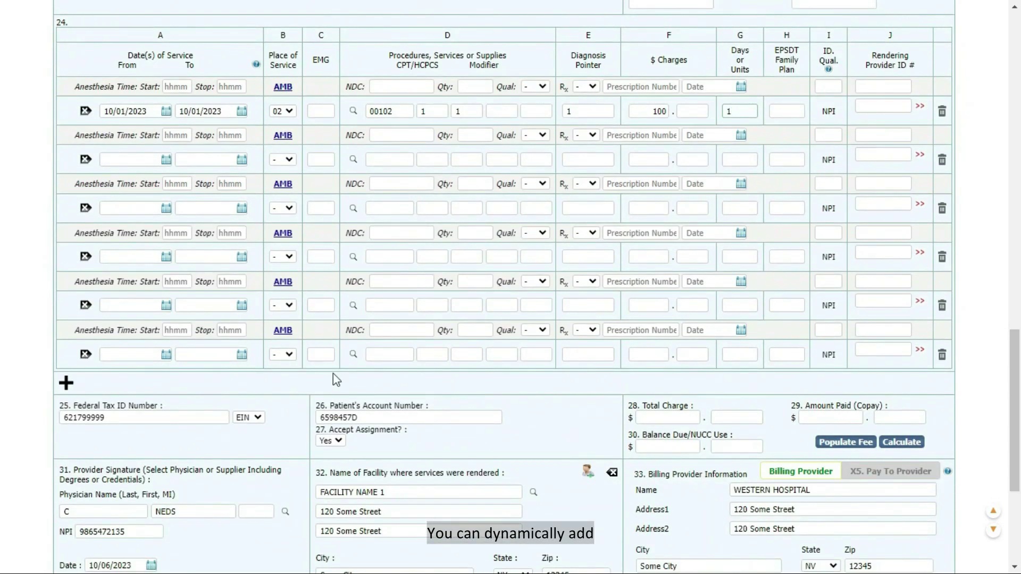
left_click(67, 384)
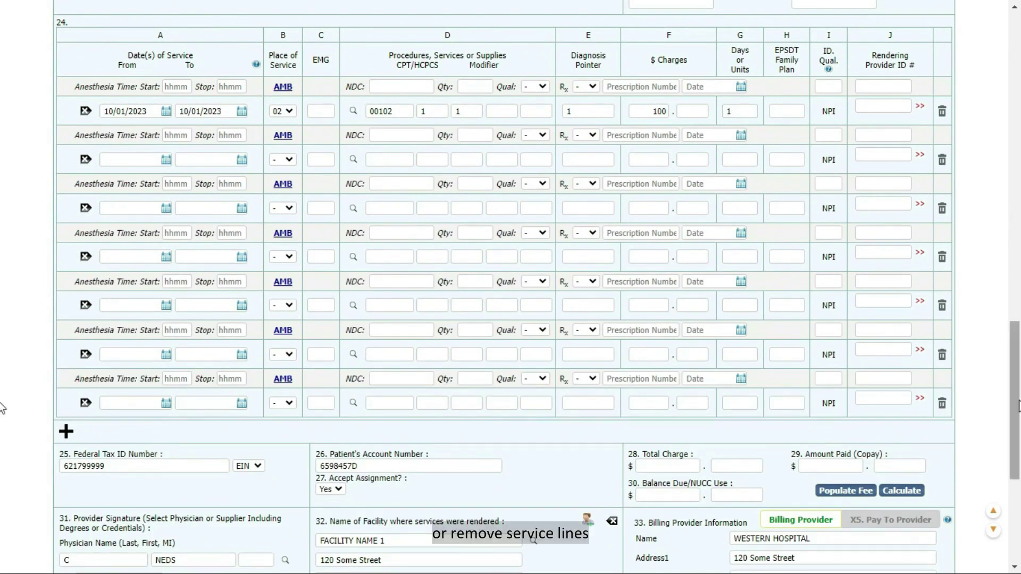
left_click(941, 403)
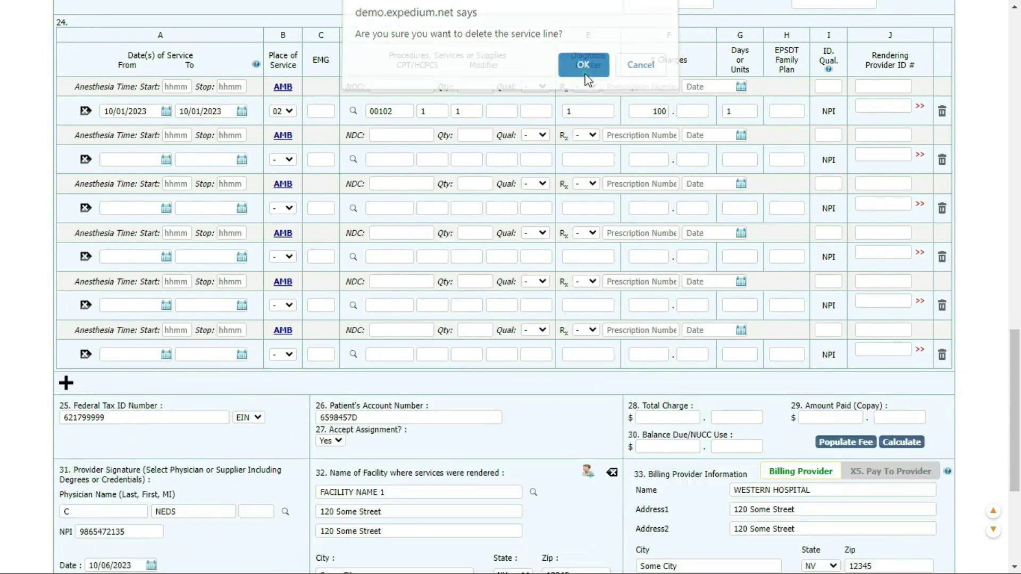
left_click(583, 71)
Step: Calculate the $100.00 total and balance, then close the service line notes unchanged
scroll(984, 392, "down", 5)
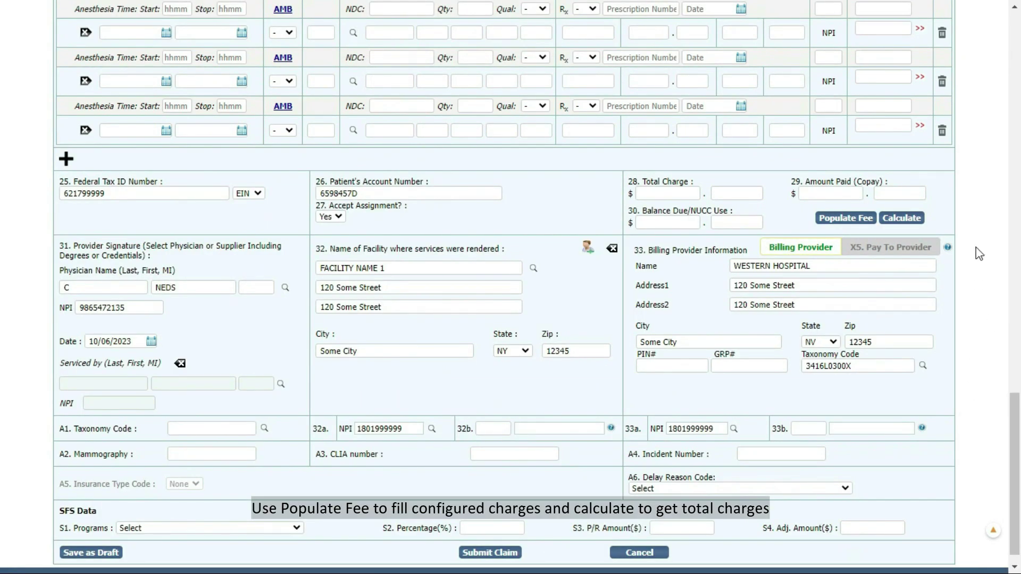
left_click(902, 219)
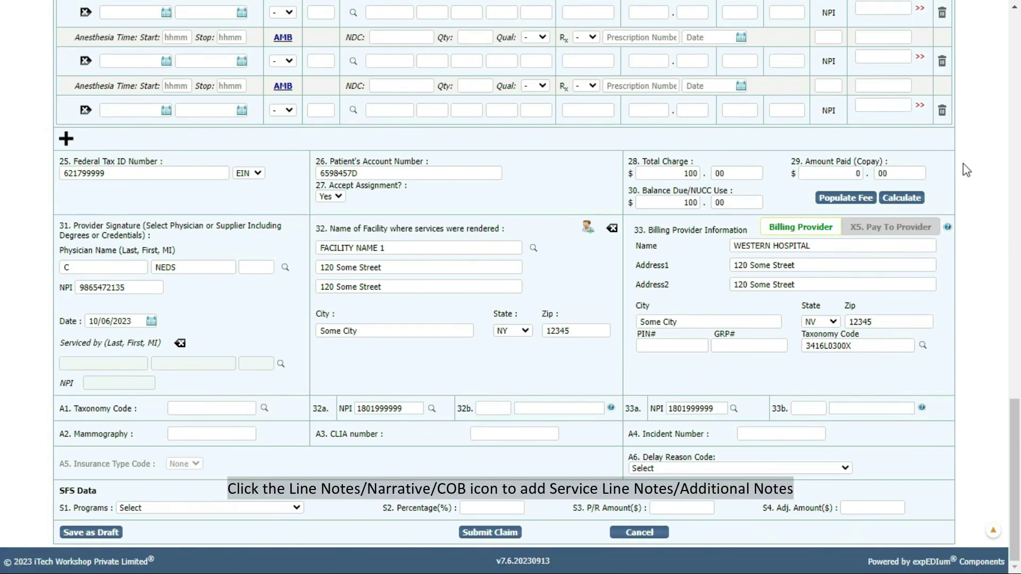
left_click(918, 106)
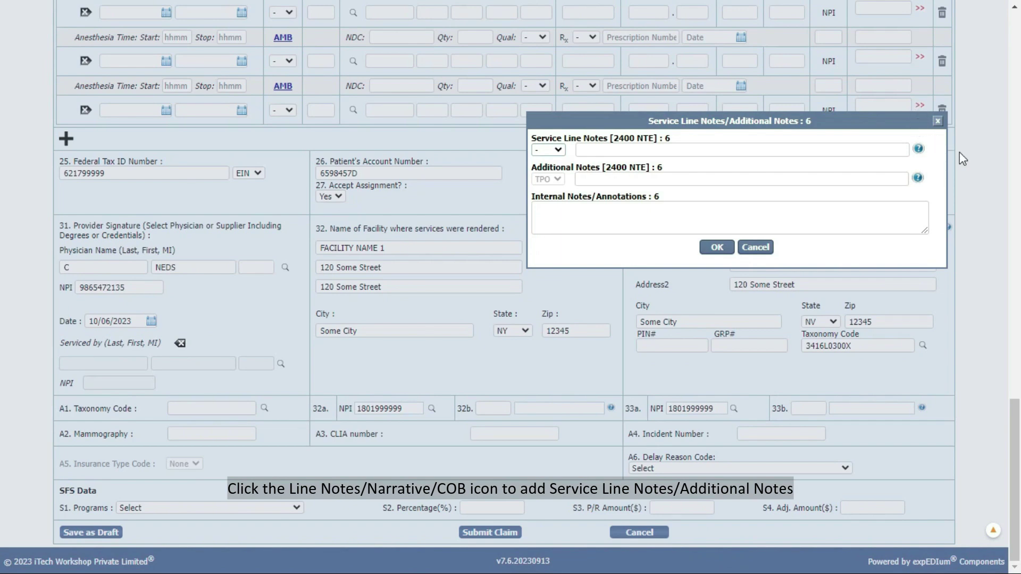
left_click(937, 121)
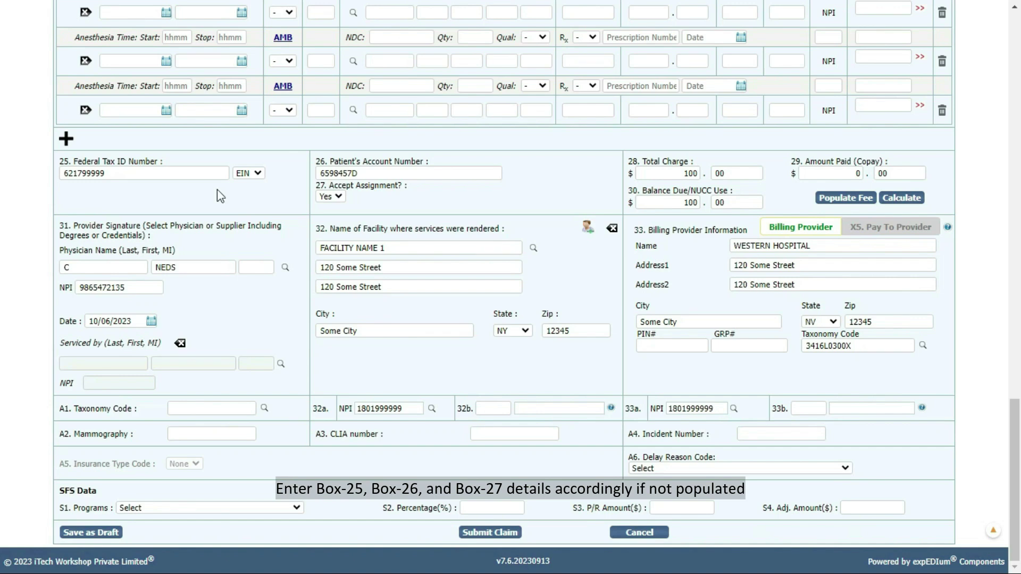
left_click(401, 168)
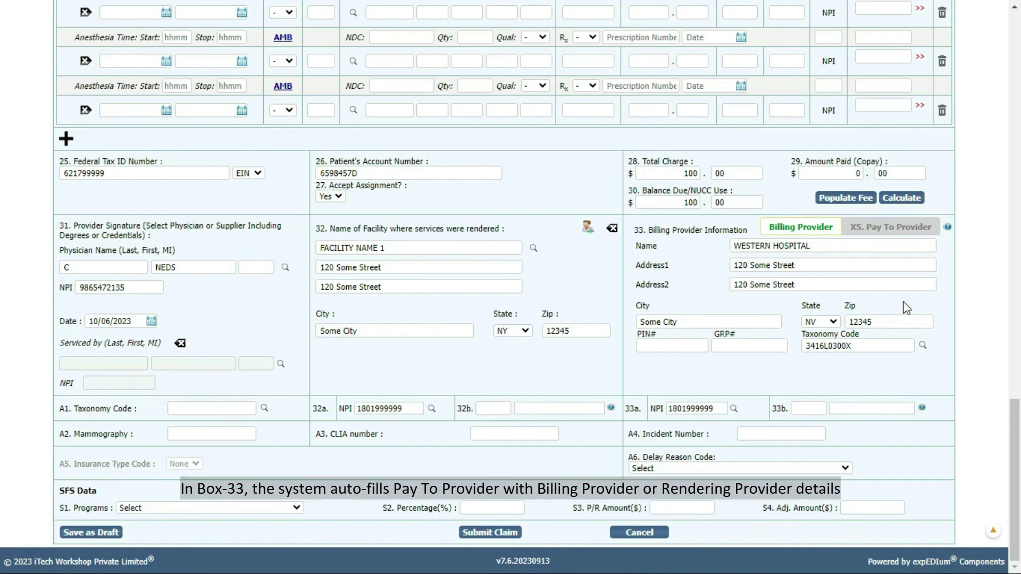
left_click(913, 228)
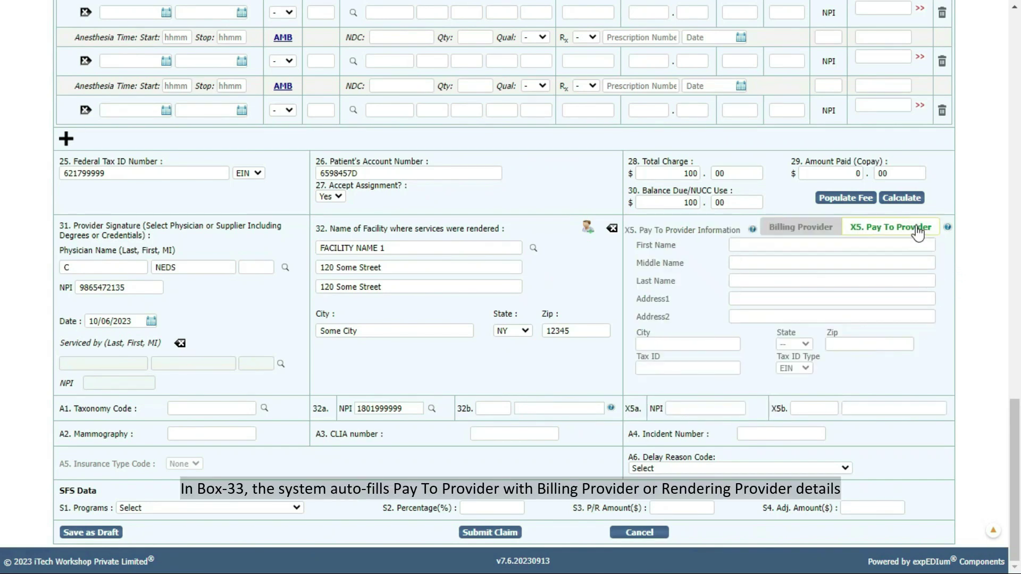
left_click(823, 231)
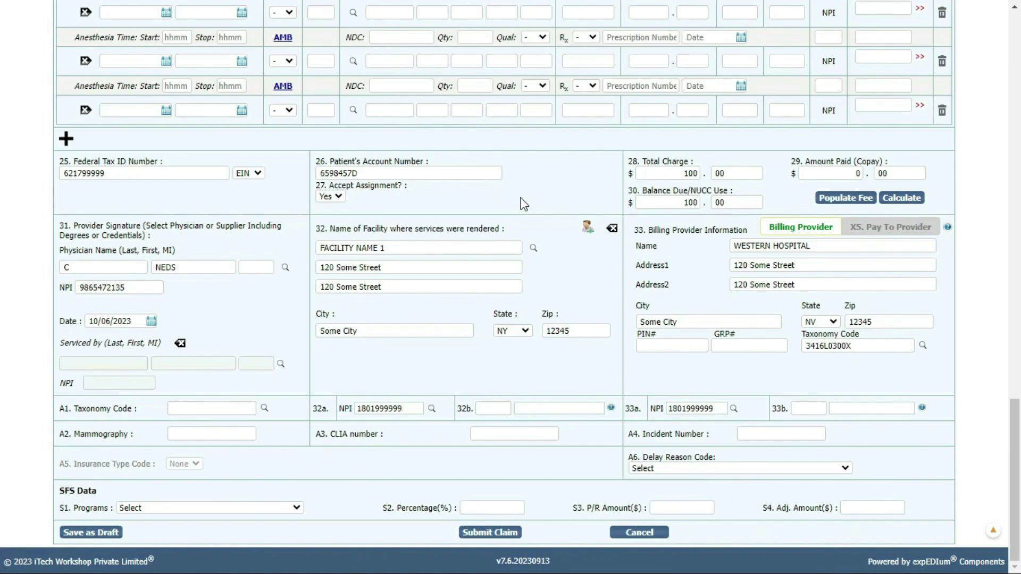
scroll(524, 204, "up", 5)
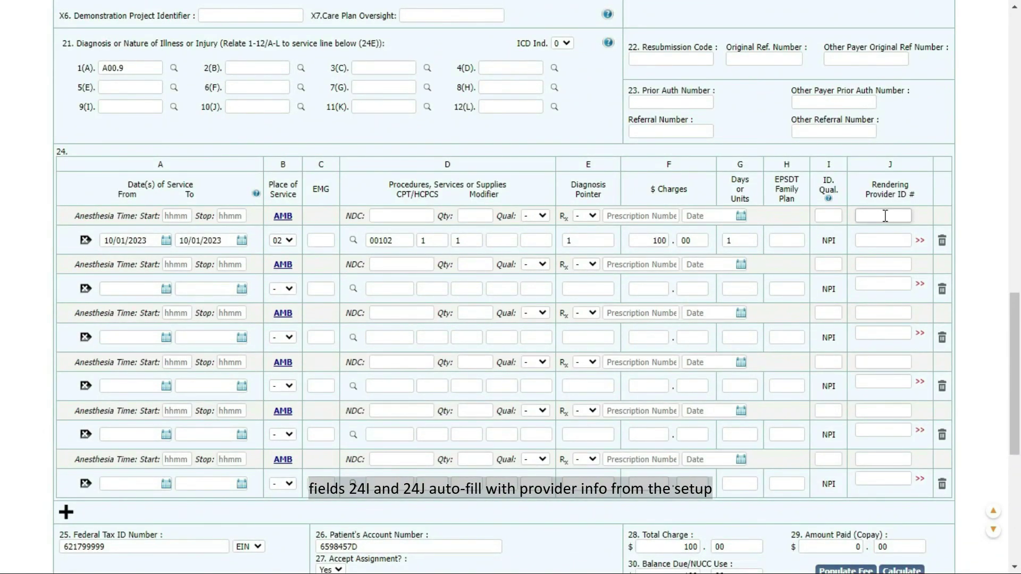
scroll(885, 215, "down", 7)
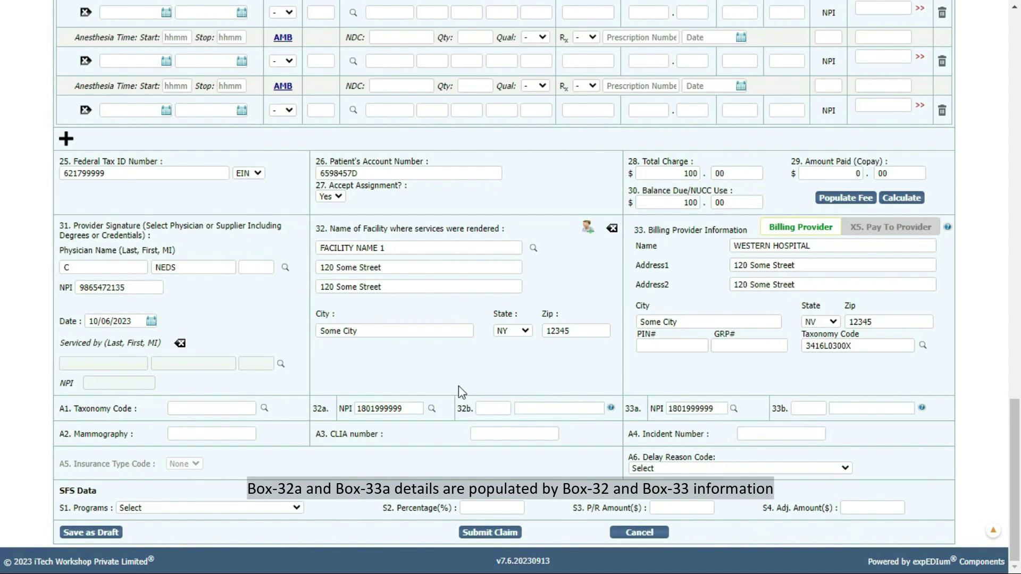
left_click(438, 406)
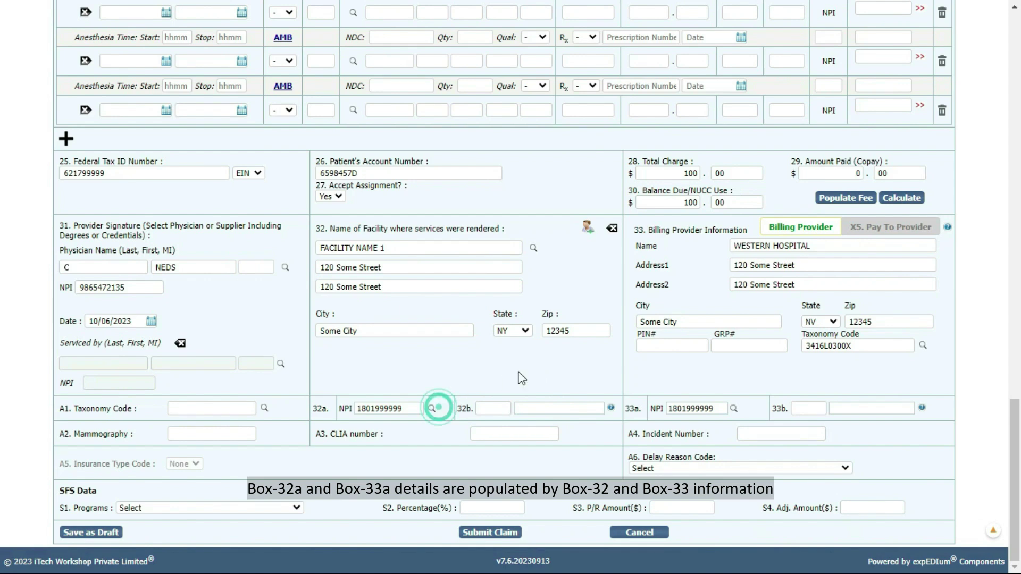
left_click(750, 417)
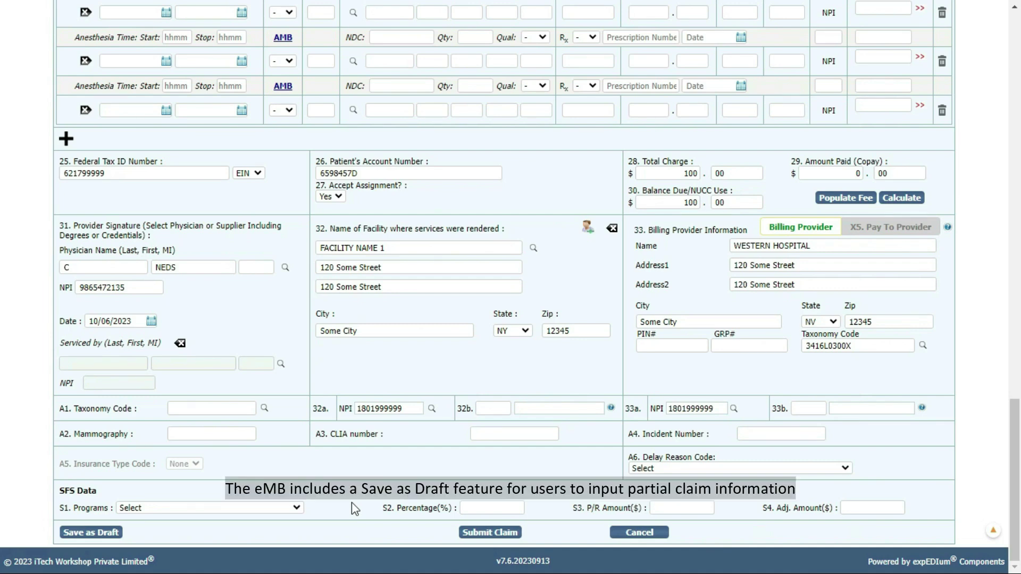
Step: Save the professional claim as a draft with Draft Name 'Test'
left_click(105, 533)
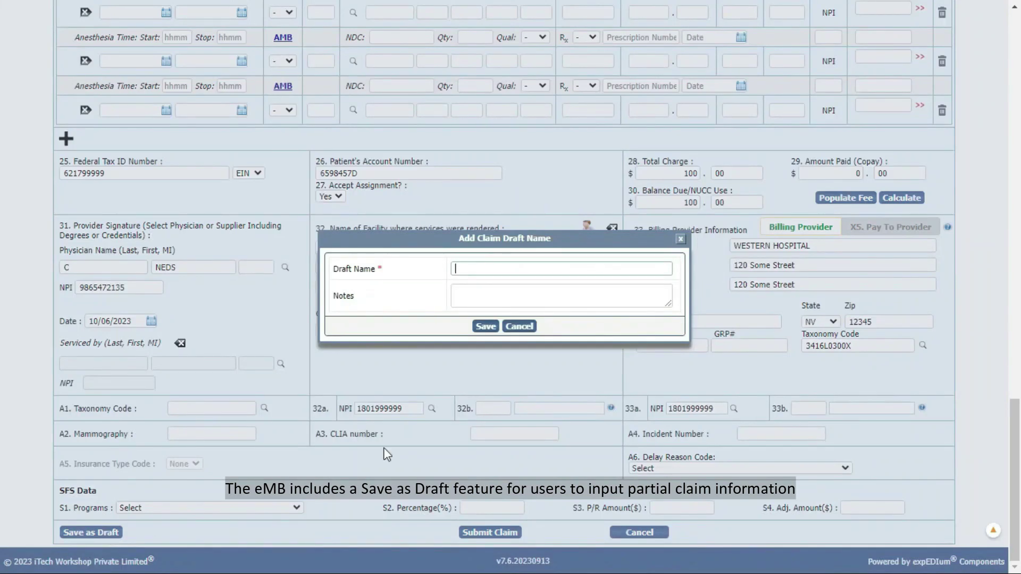
type("Test")
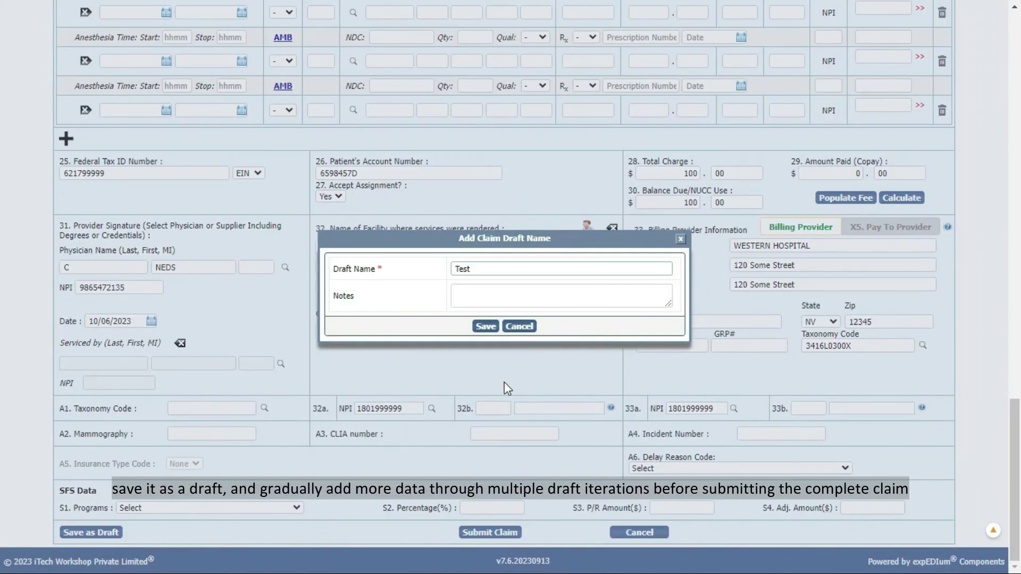
left_click(486, 326)
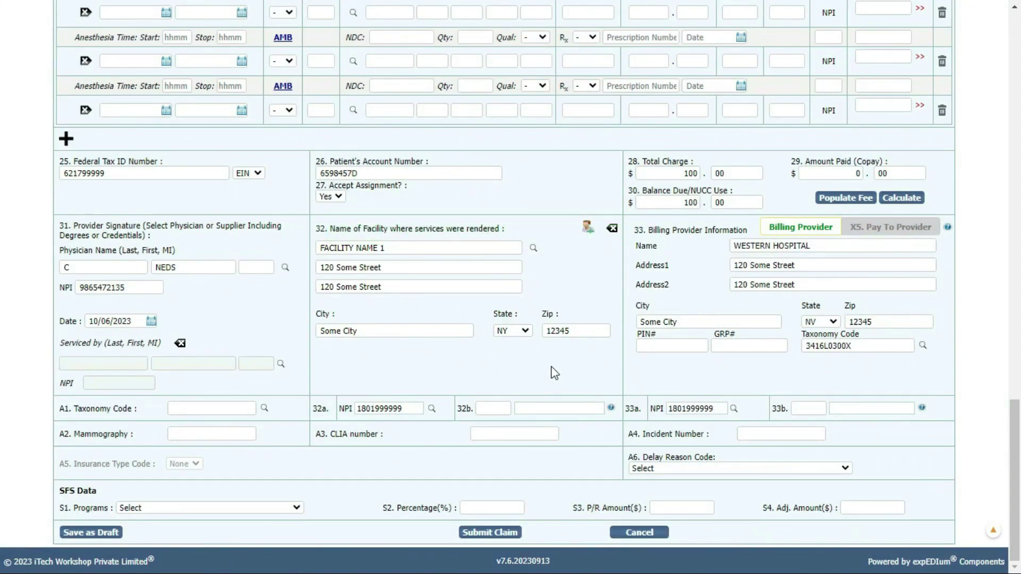
scroll(553, 372, "up", 20)
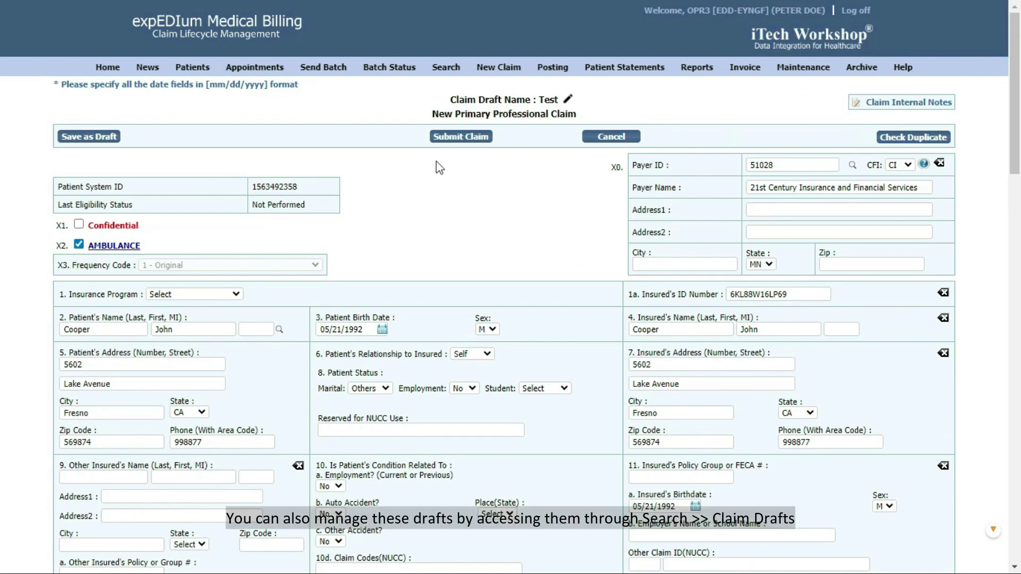
Step: Check the Claim Drafts list, then submit the professional claim into a new batch
left_click(447, 75)
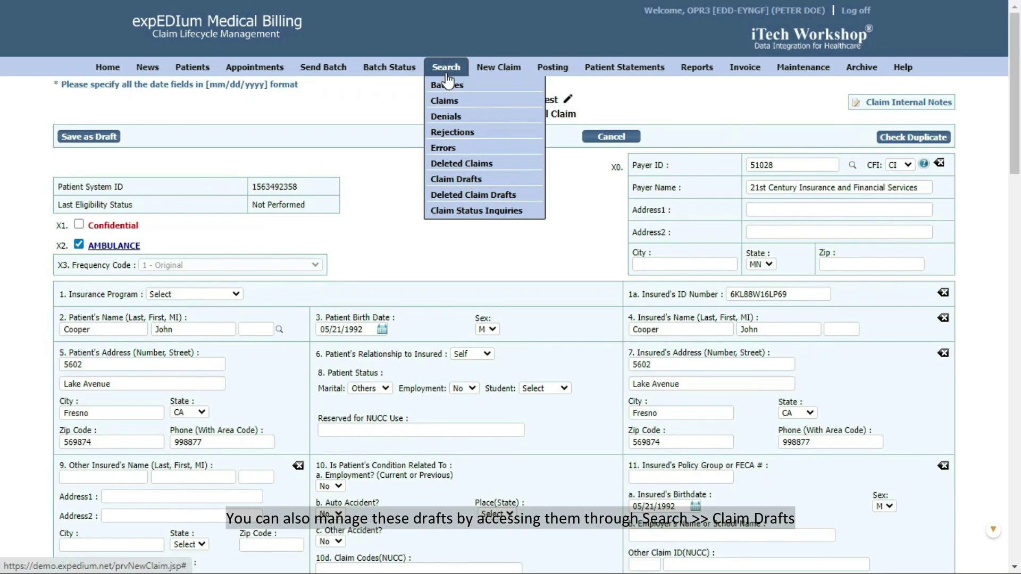
left_click(465, 179)
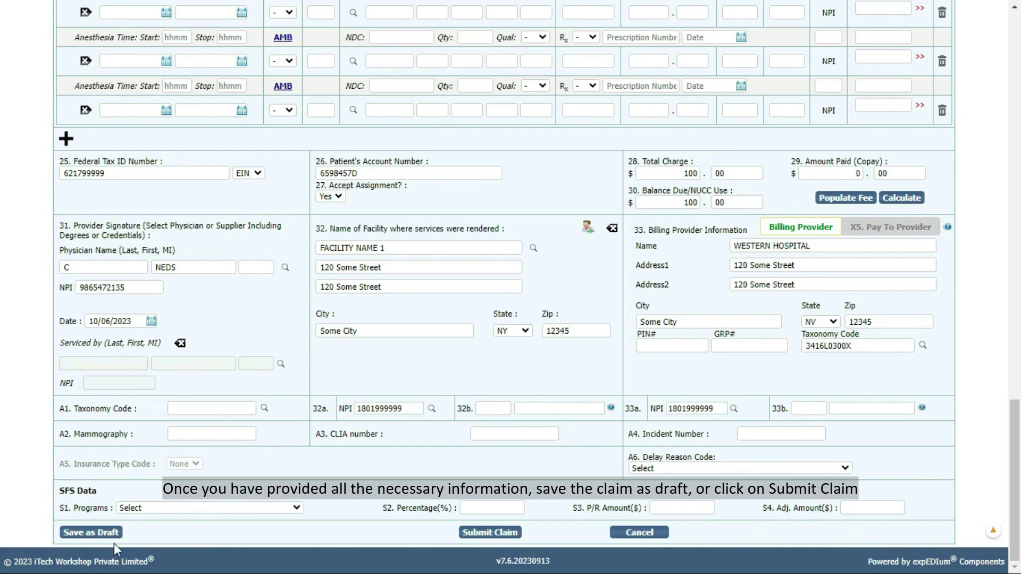
left_click(485, 537)
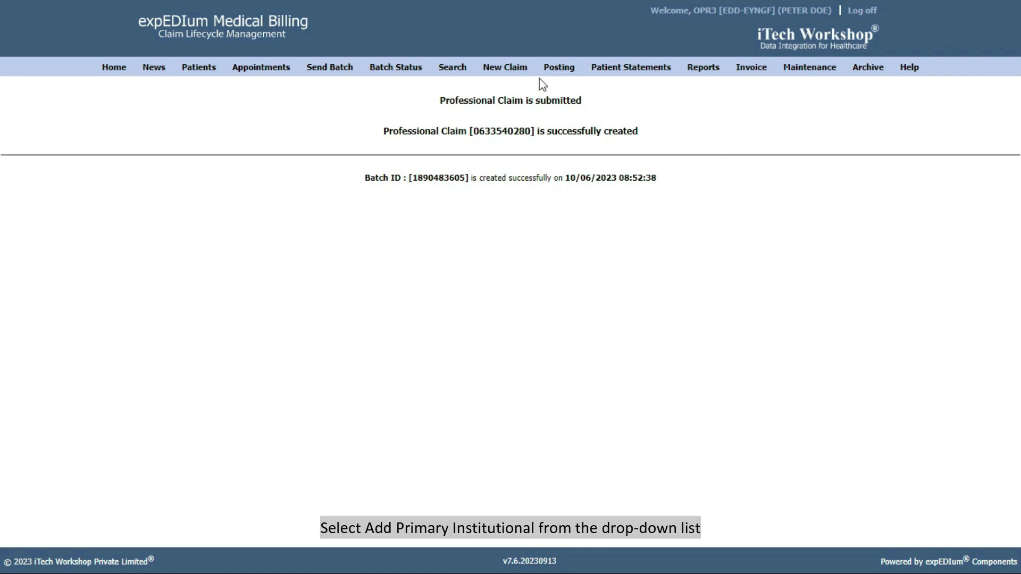
Step: Start a new Primary Institutional Claim from the New Claim menu and review the blank form
mouse_move(513, 72)
left_click(525, 118)
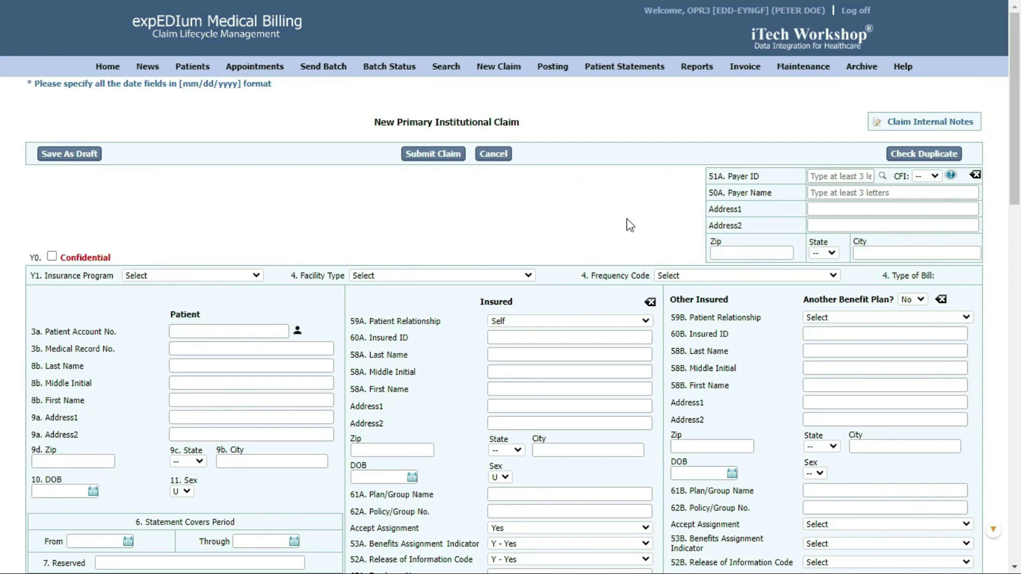
scroll(630, 225, "down", 15)
scroll(628, 219, "down", 3)
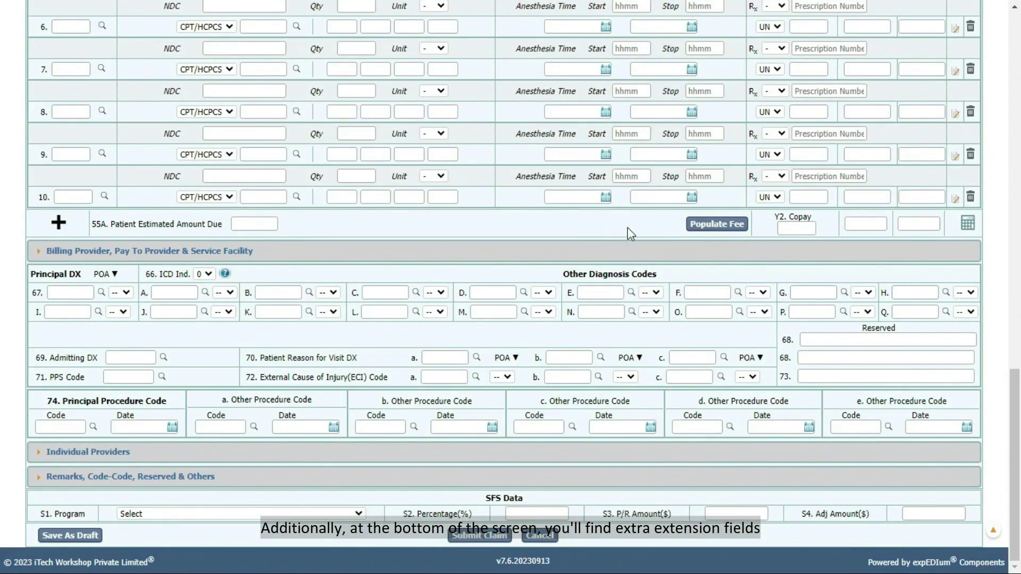
scroll(629, 234, "up", 20)
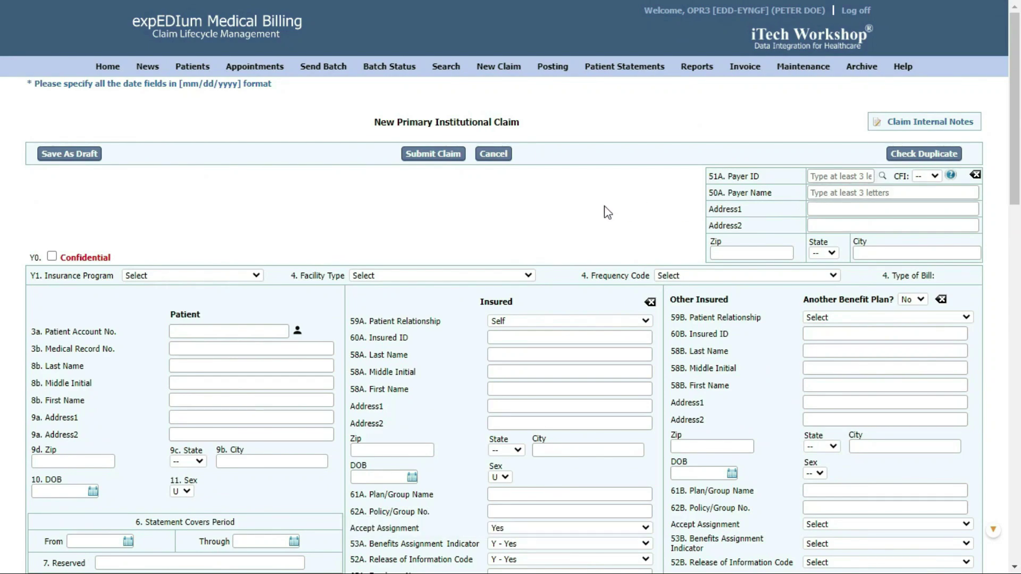
scroll(607, 213, "down", 7)
scroll(607, 212, "down", 6)
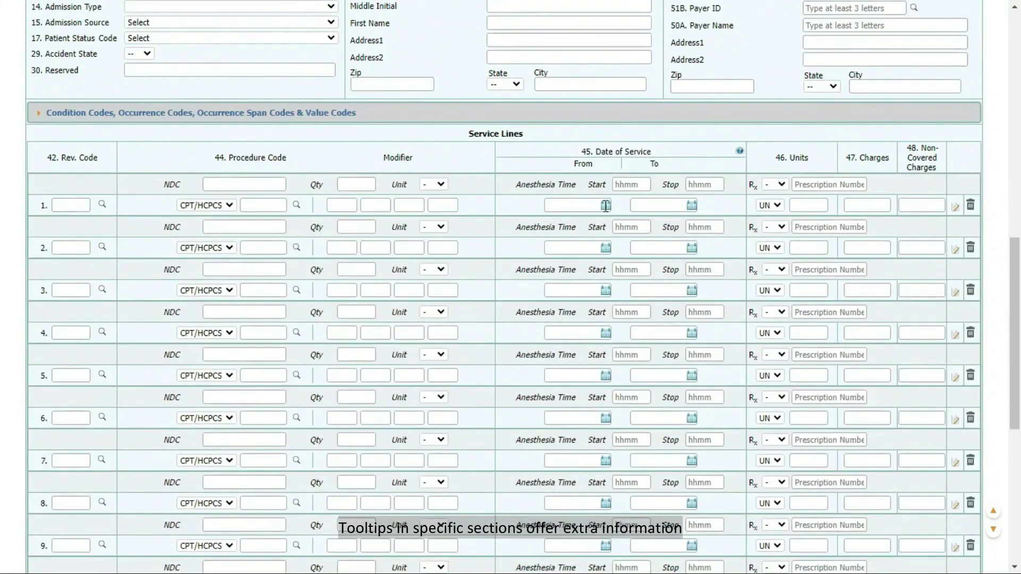
mouse_move(740, 152)
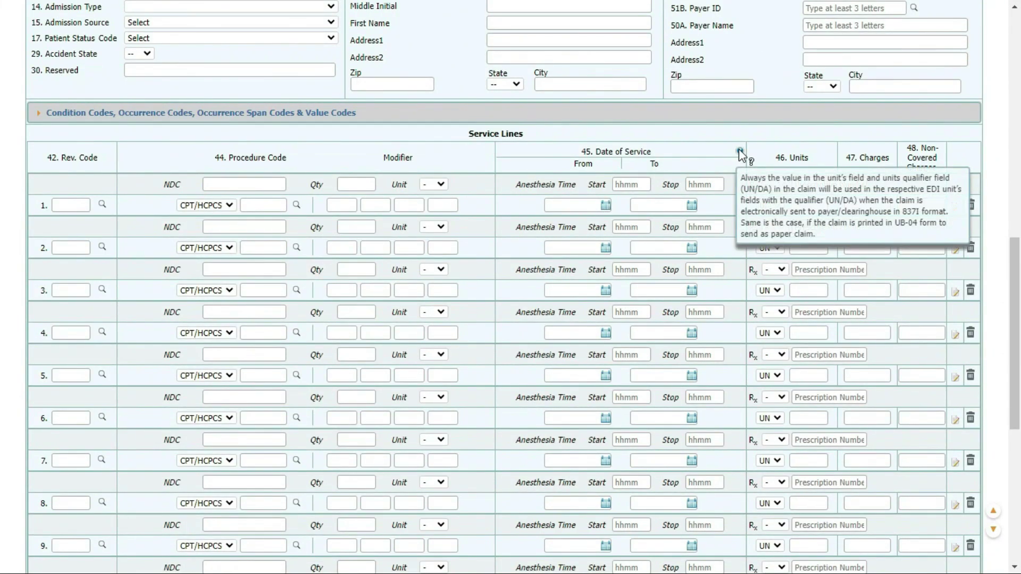
scroll(739, 151, "up", 13)
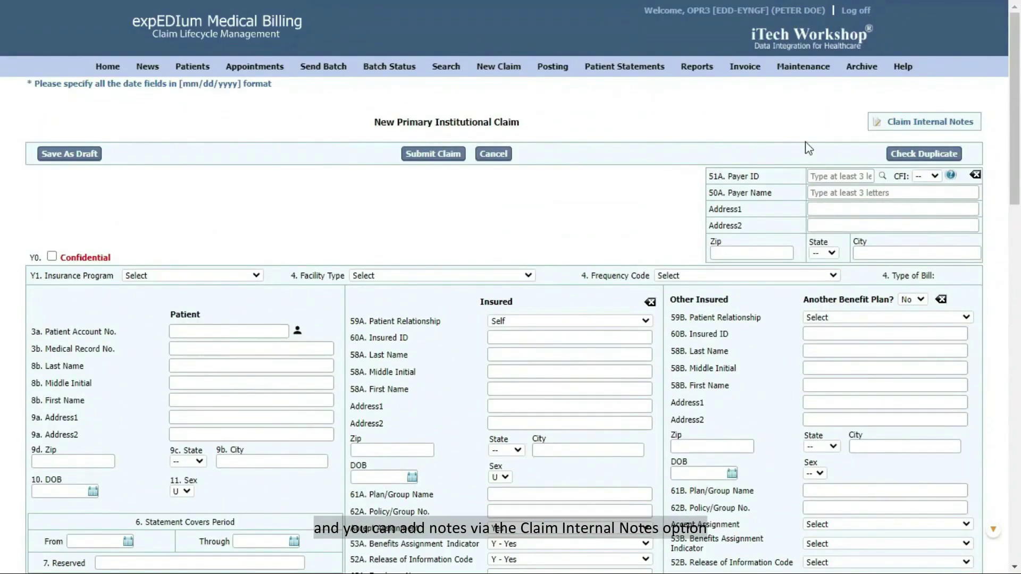
Step: Open and close Claim Internal Notes, leaving the Confidential box unchecked
left_click(880, 124)
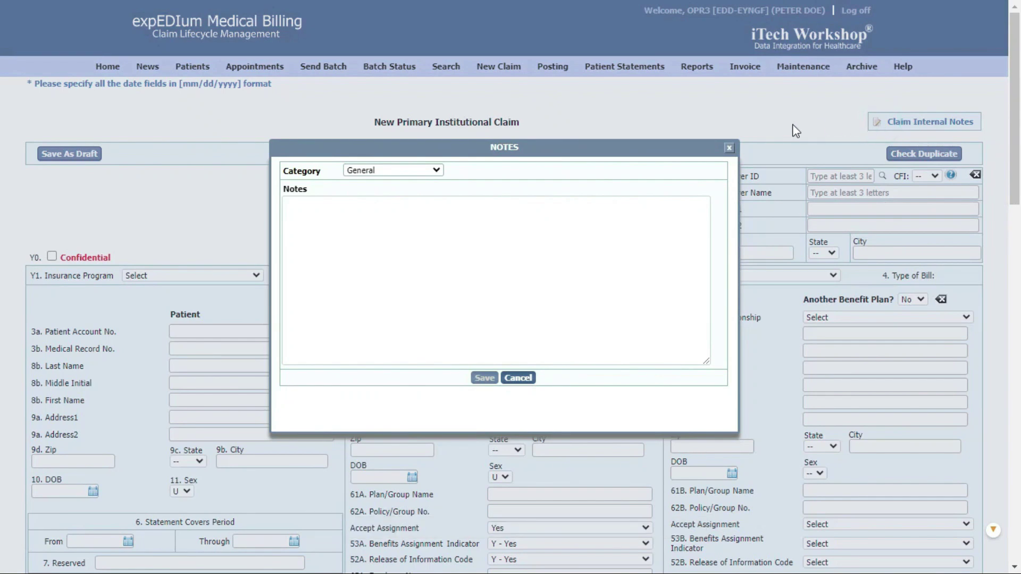
left_click(729, 148)
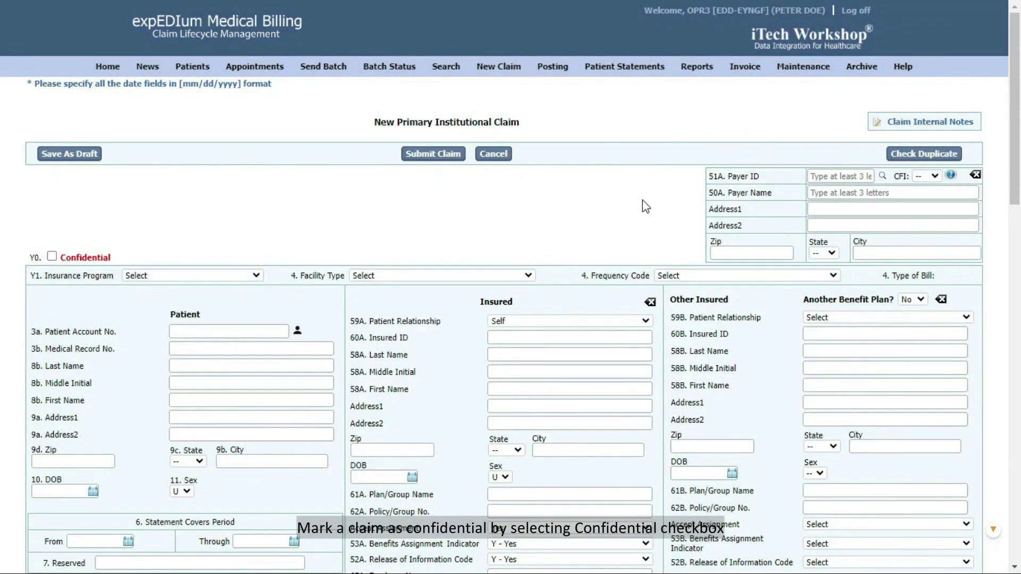
left_click(51, 257)
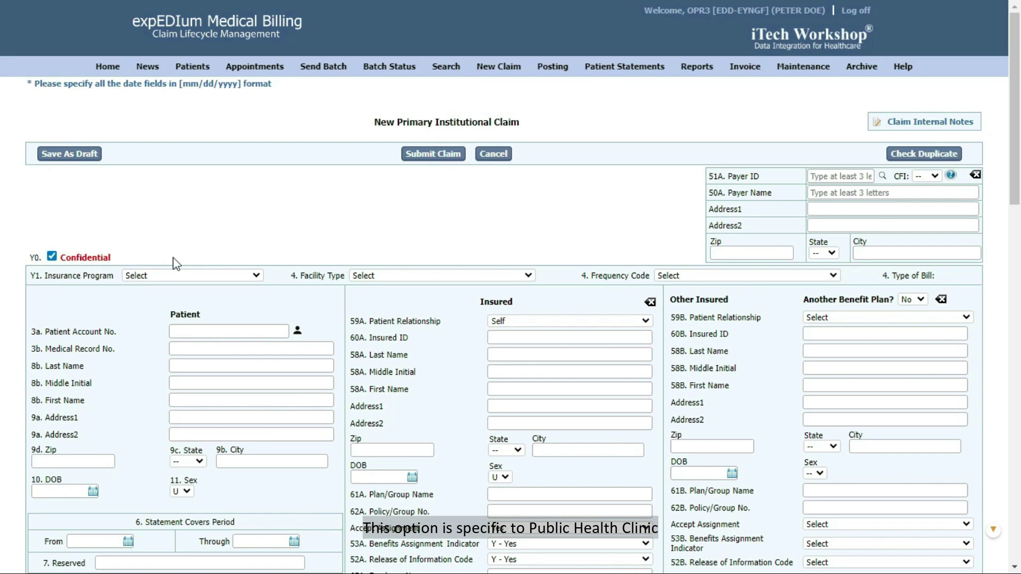
left_click(52, 256)
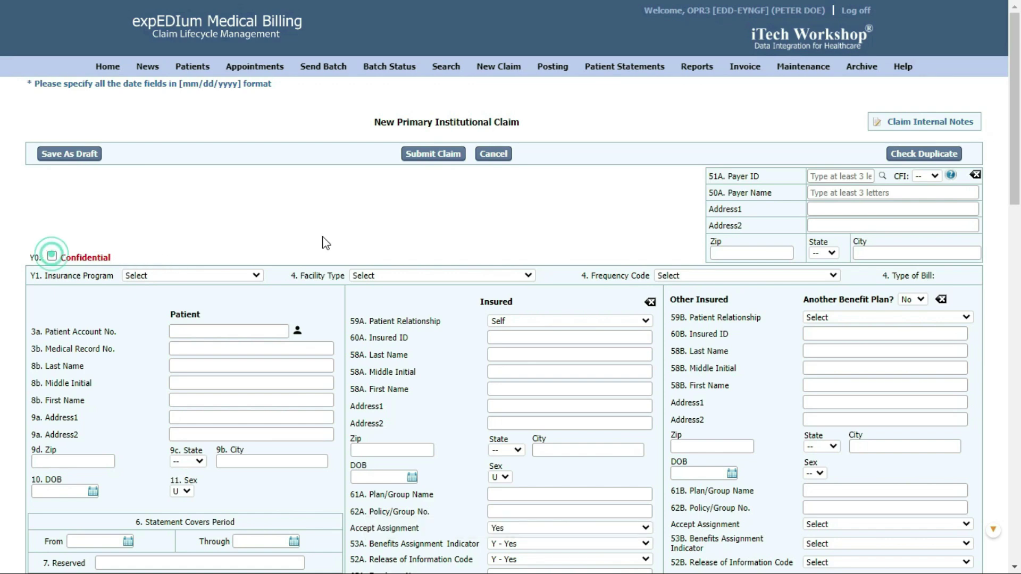
left_click(298, 330)
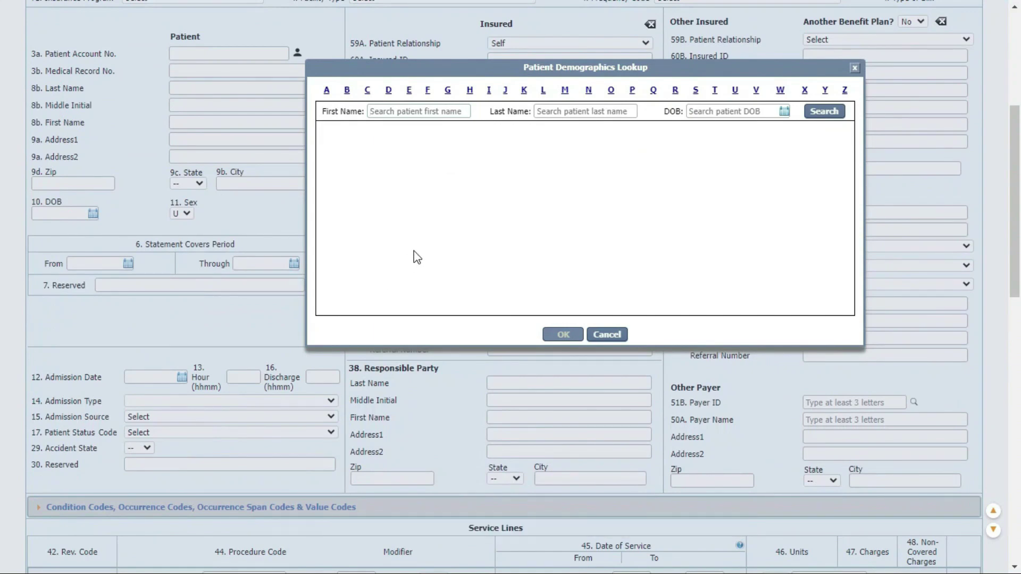
type("John")
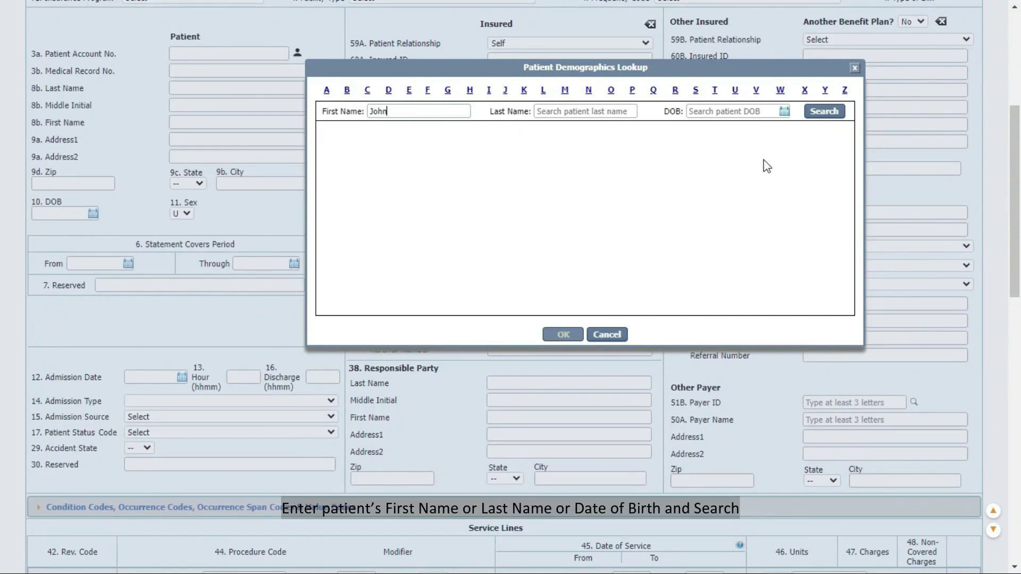
left_click(824, 112)
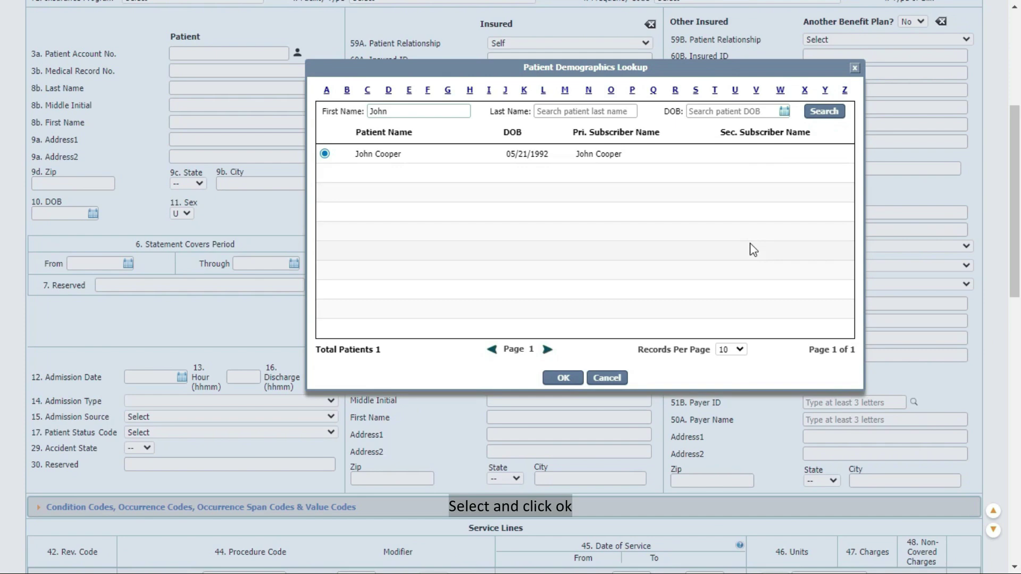
left_click(563, 378)
scroll(524, 313, "up", 5)
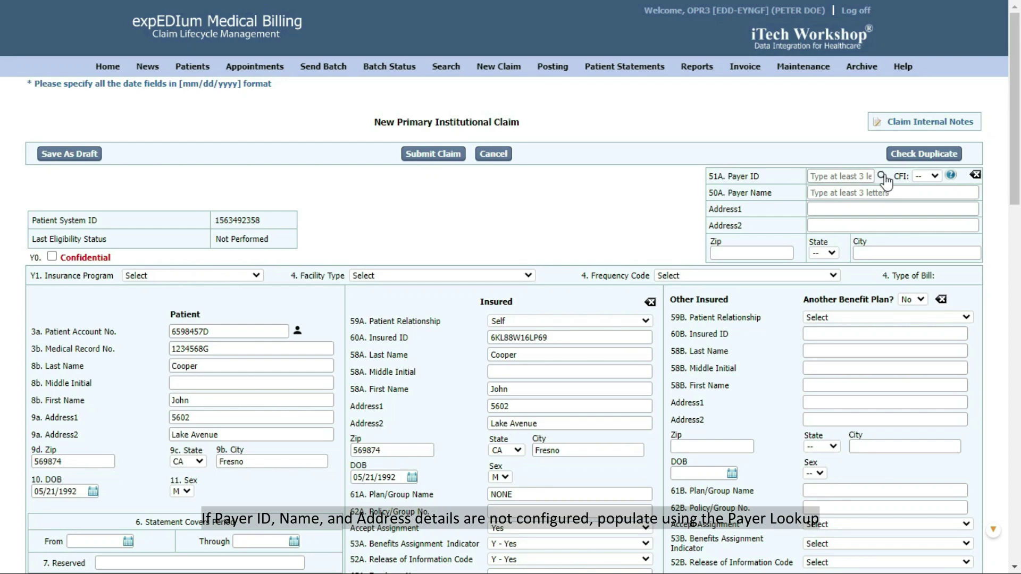
left_click(882, 177)
left_click(822, 260)
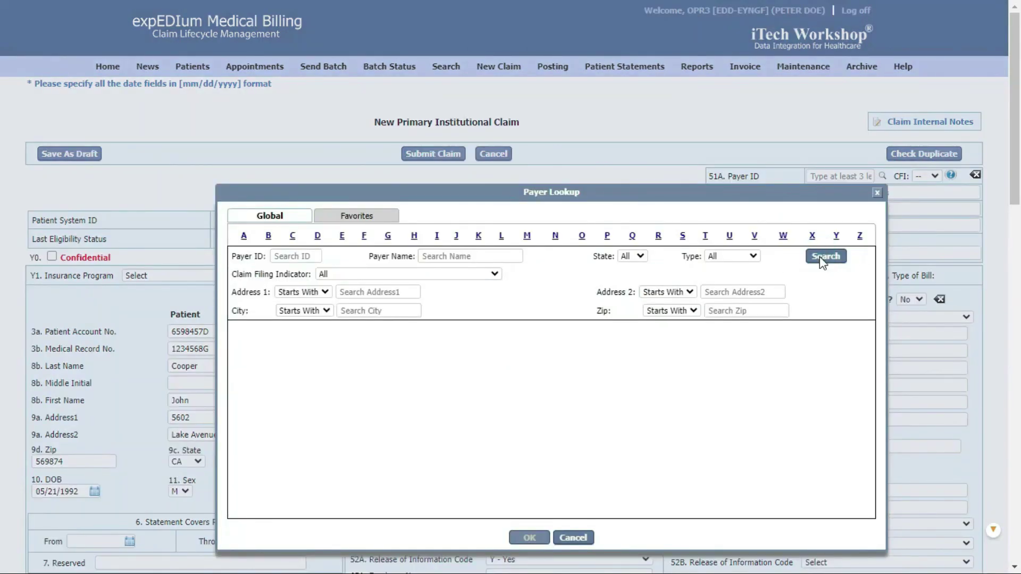
left_click(245, 404)
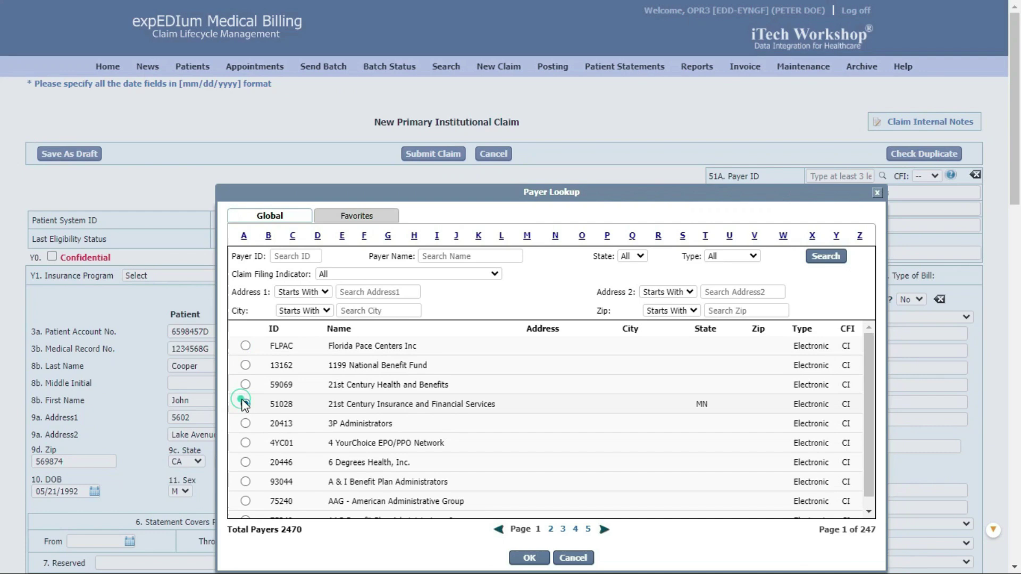
left_click(529, 557)
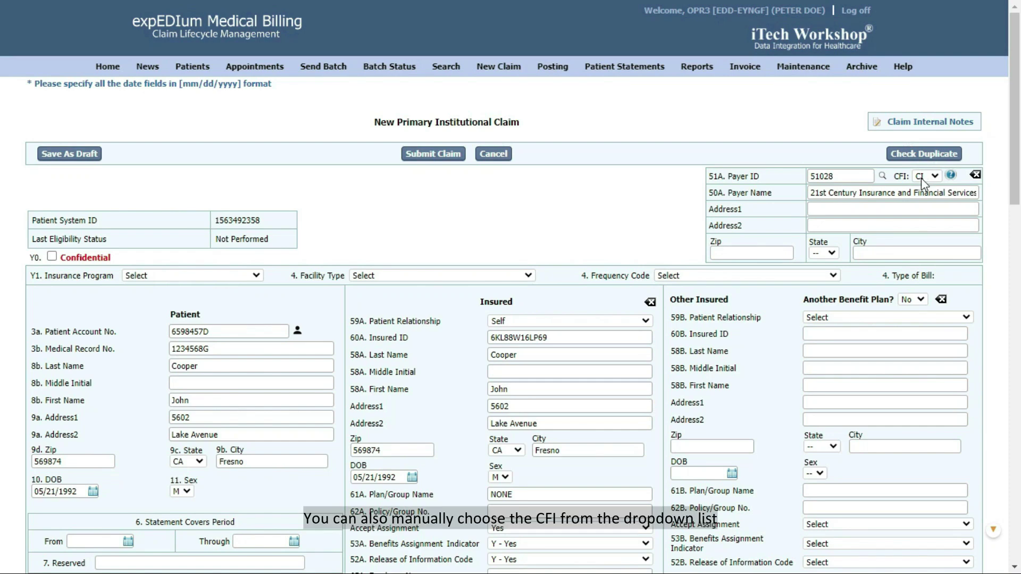
left_click(934, 177)
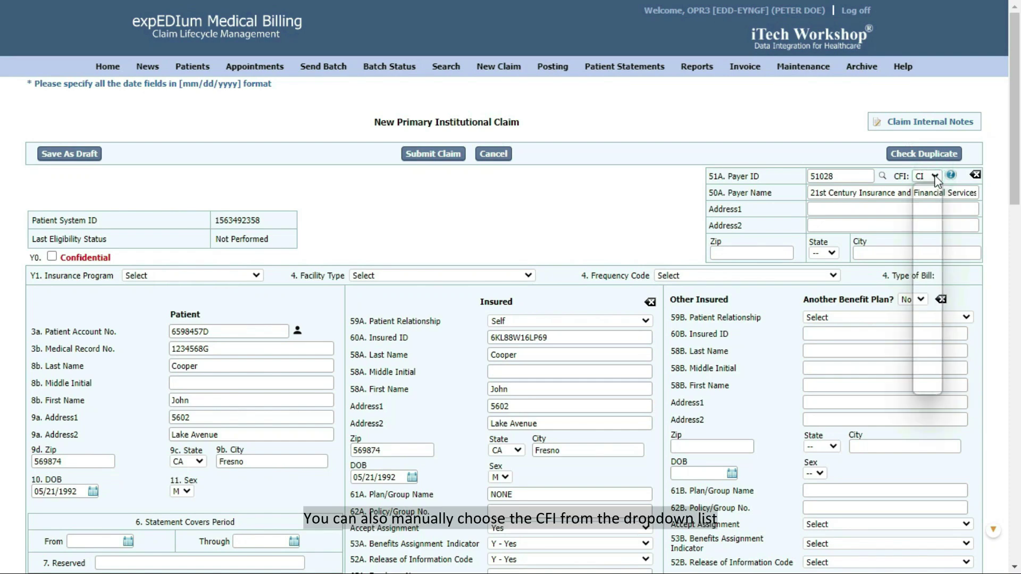
left_click(919, 304)
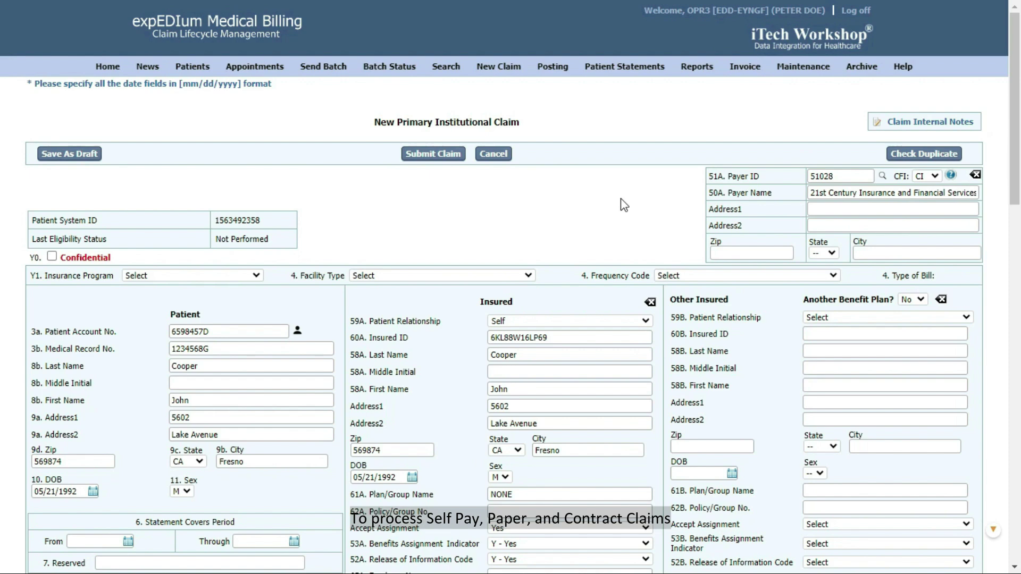
left_click(882, 177)
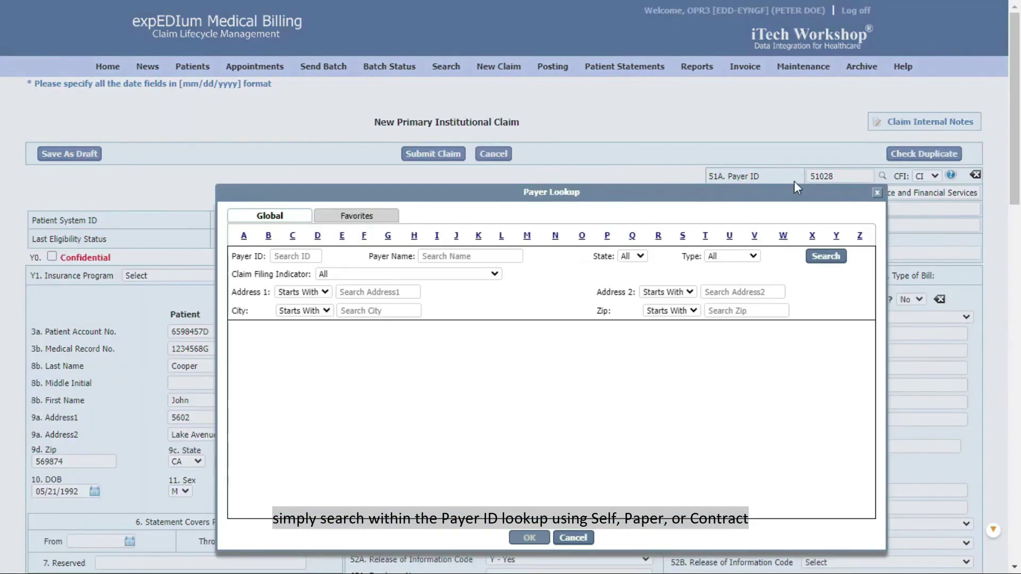
left_click(292, 256)
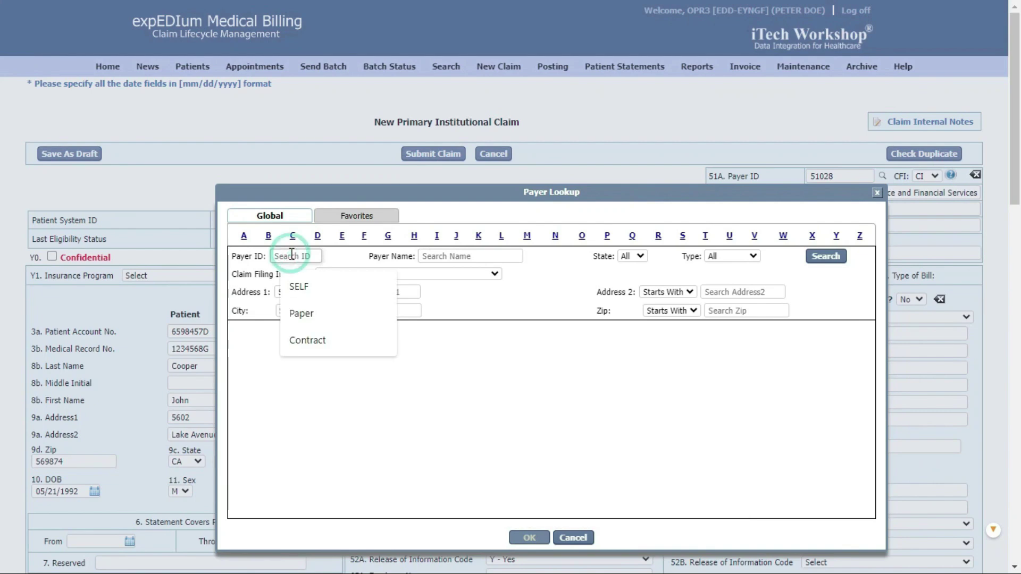
type("SELF")
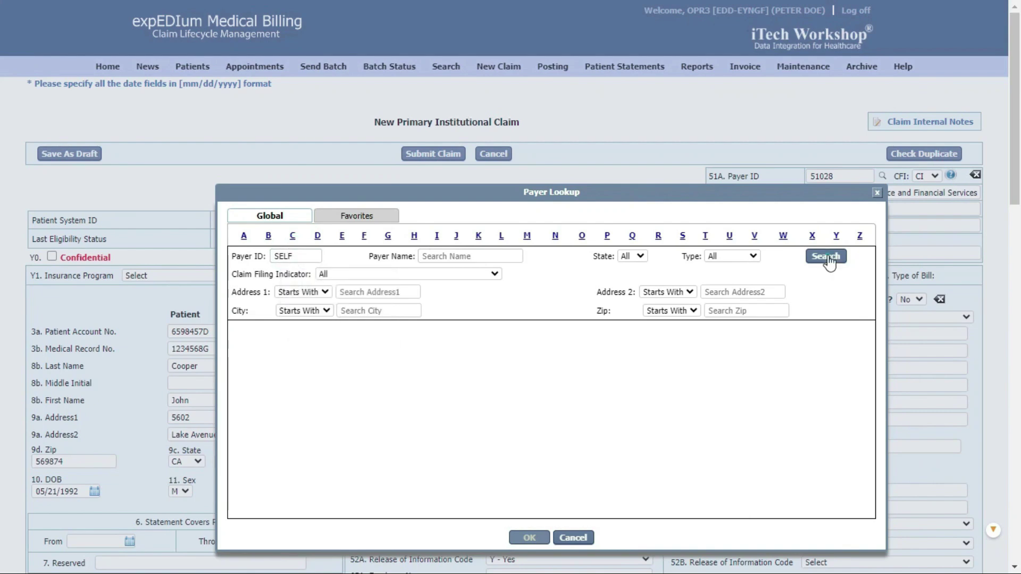
left_click(826, 256)
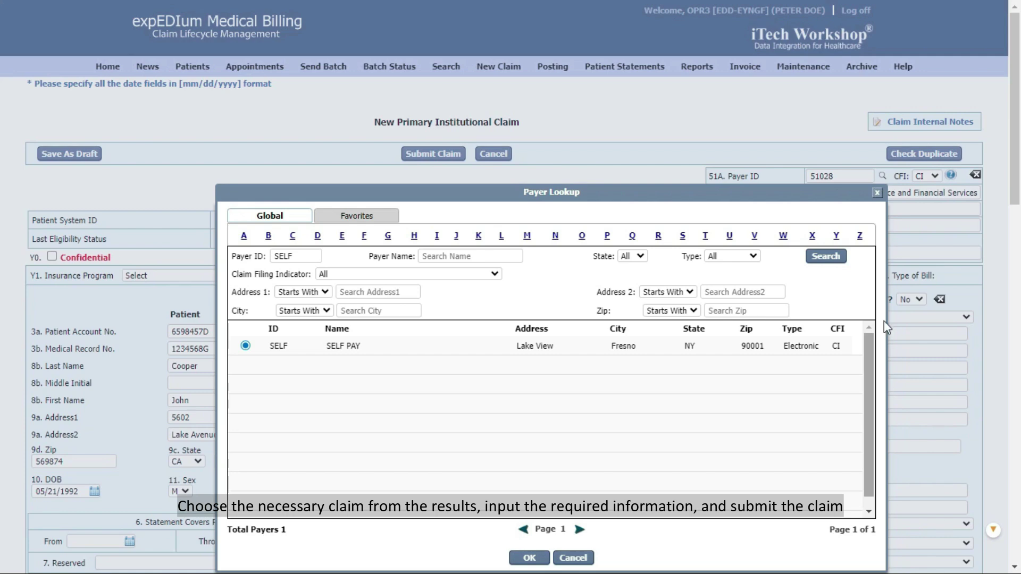
left_click(876, 192)
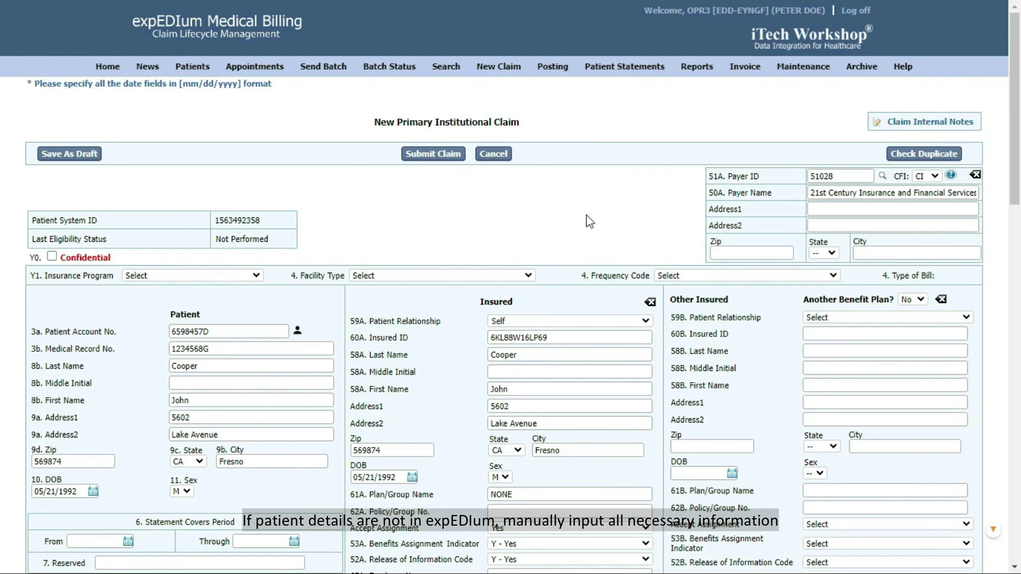
Step: Set insurance program MEDICAID, facility type 13 Hospital Outpatient, frequency 1 Admit Through Discharge
left_click(247, 275)
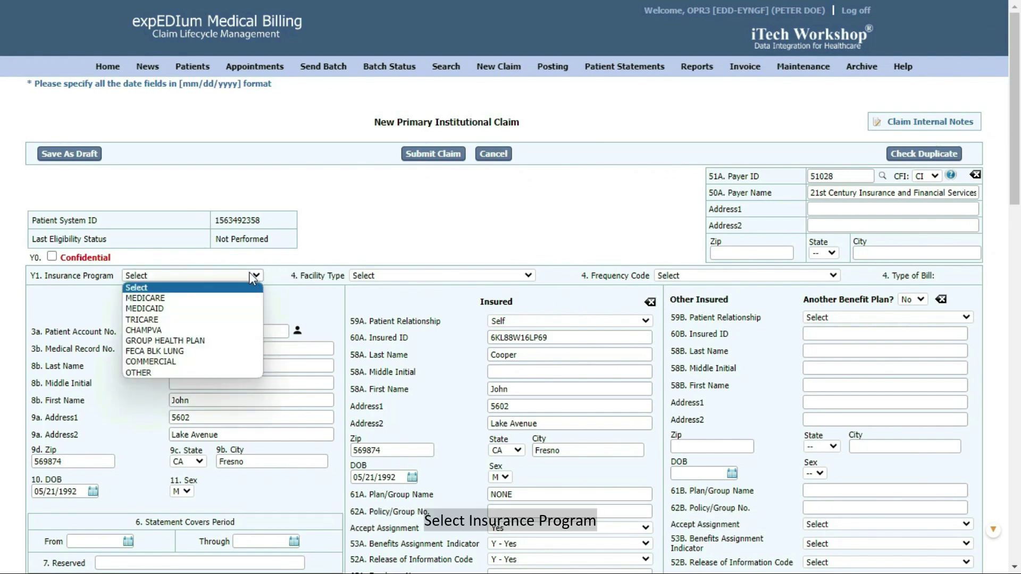
left_click(186, 305)
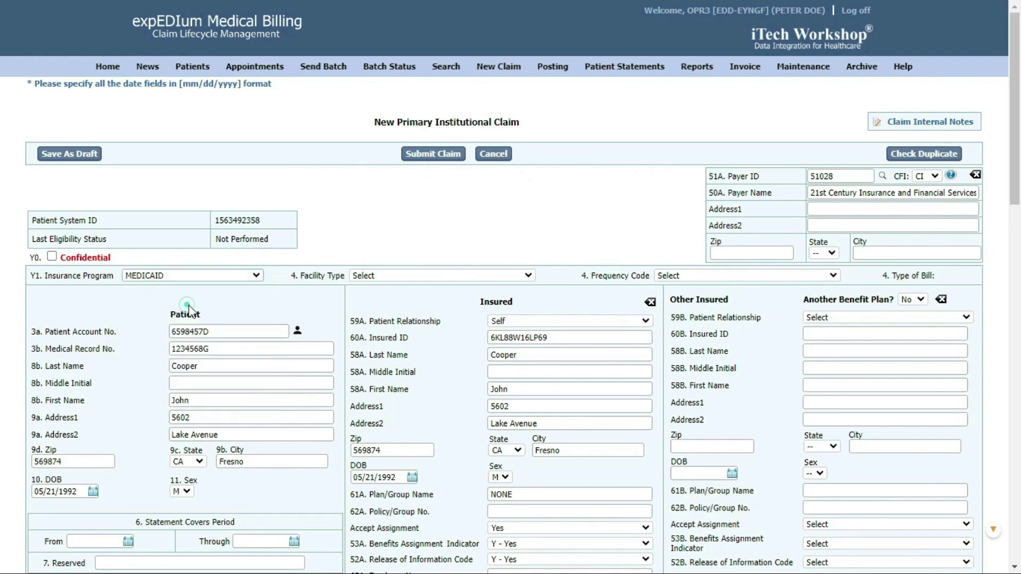
left_click(495, 273)
left_click(409, 320)
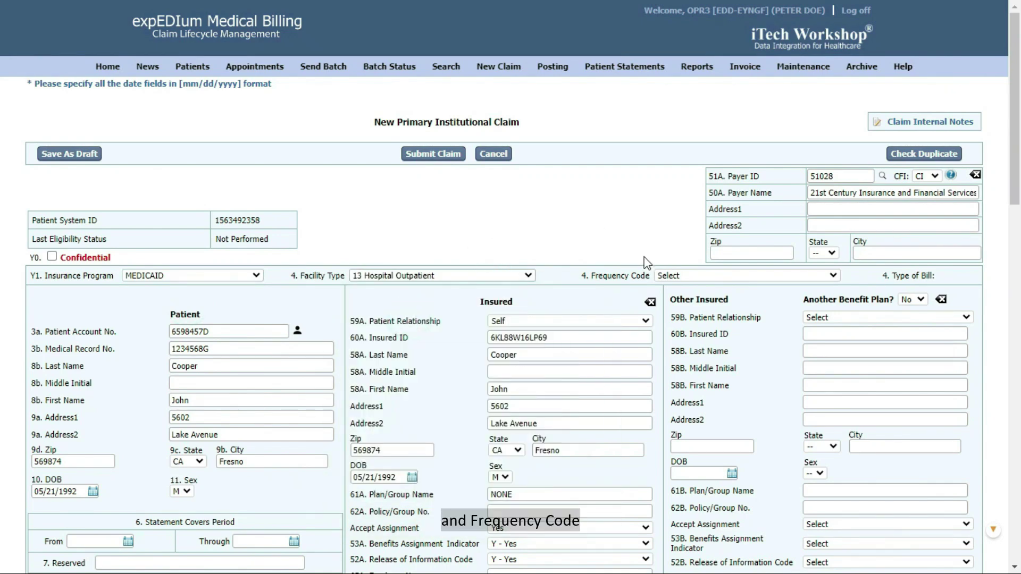
left_click(683, 276)
left_click(686, 309)
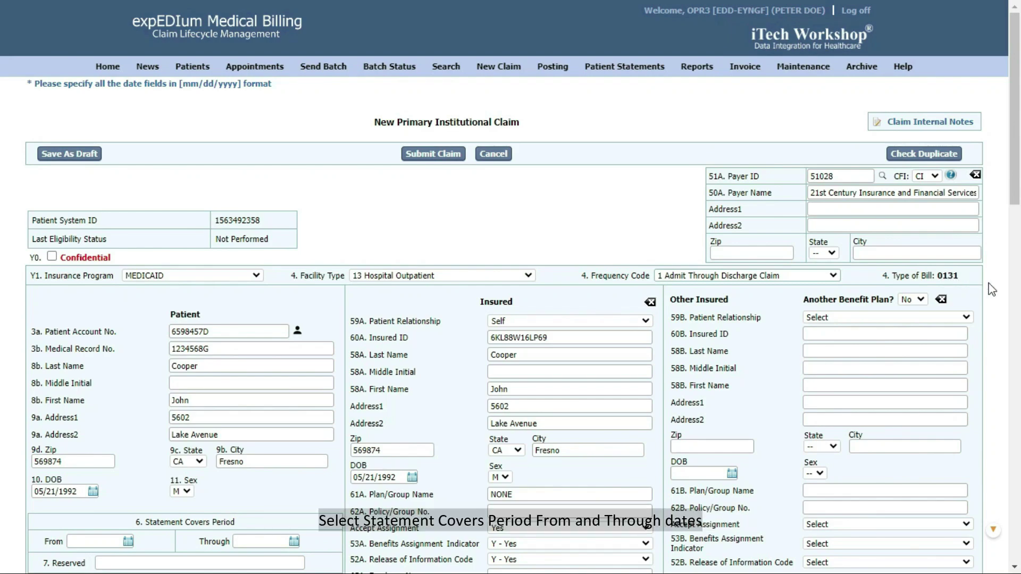
Step: Set statement period and admission date to 10/01/2023, admission hour 1100, discharge hour 1630
scroll(992, 289, "down", 7)
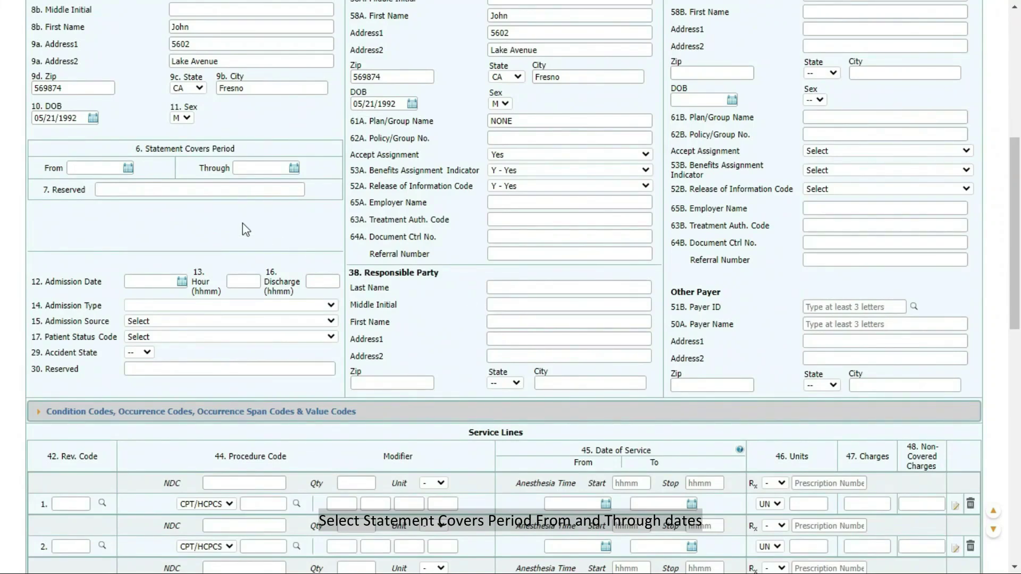
left_click(128, 168)
left_click(227, 225)
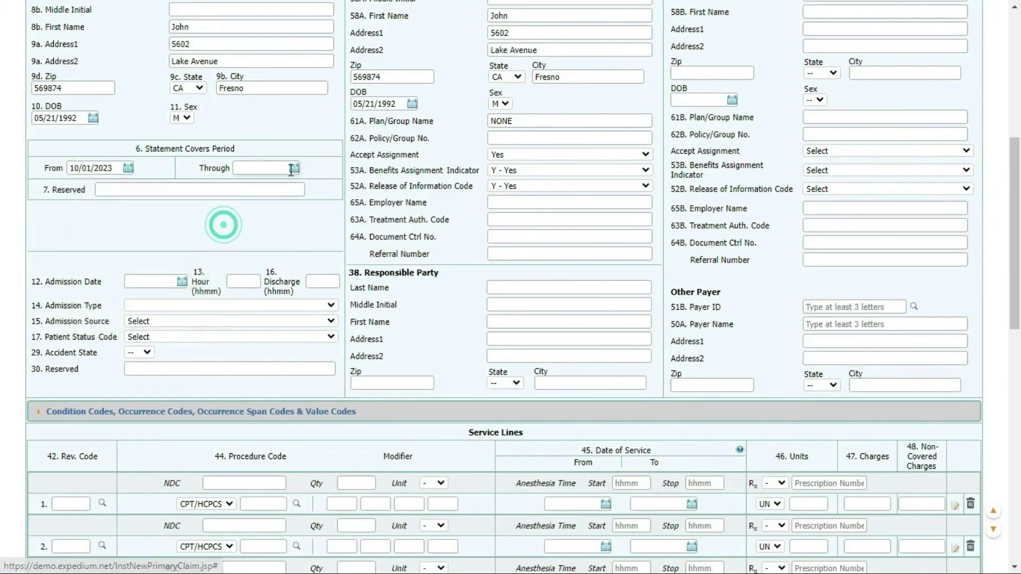
left_click(294, 168)
left_click(393, 225)
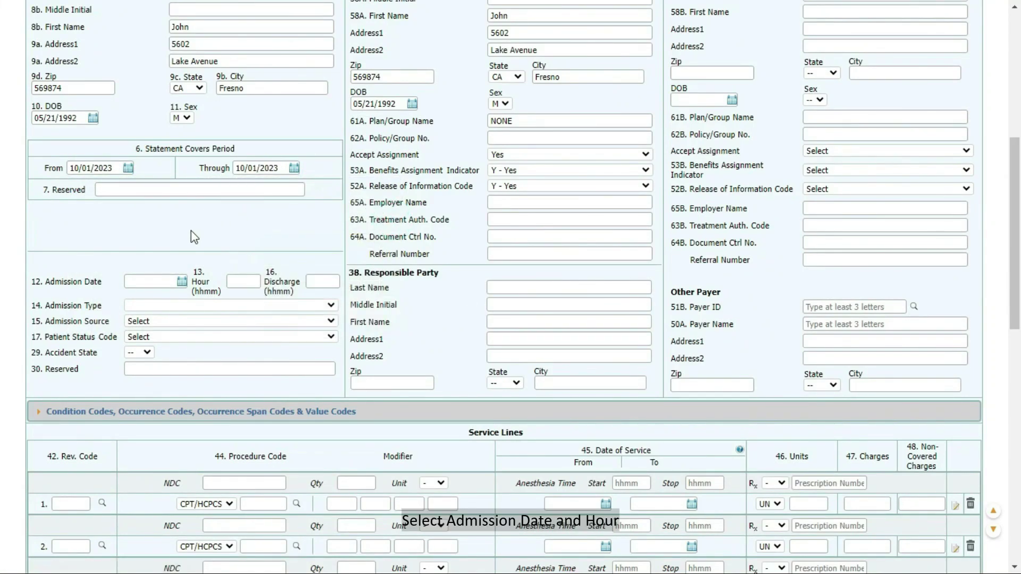
left_click(181, 279)
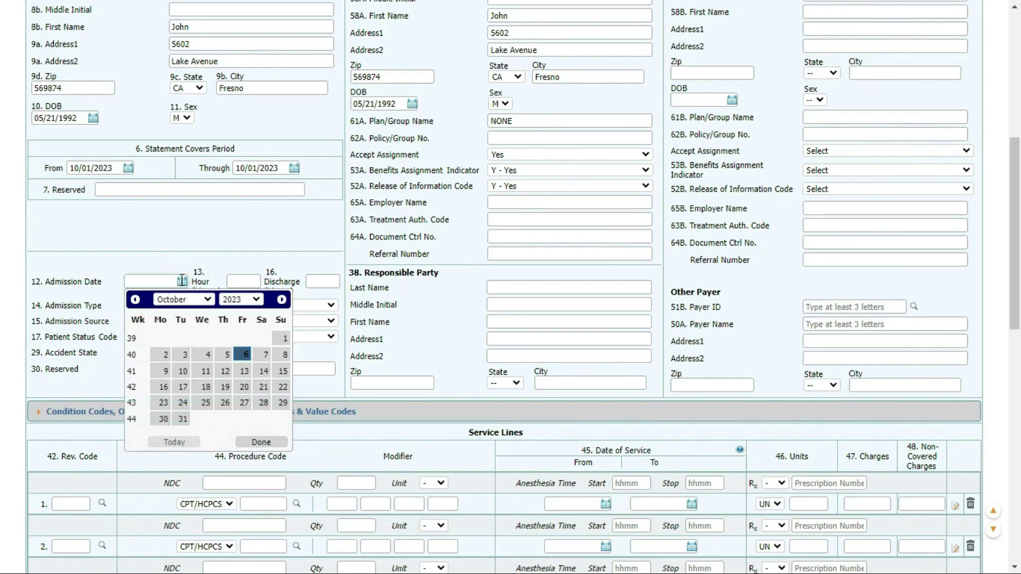
left_click(281, 335)
left_click(247, 287)
type("1100")
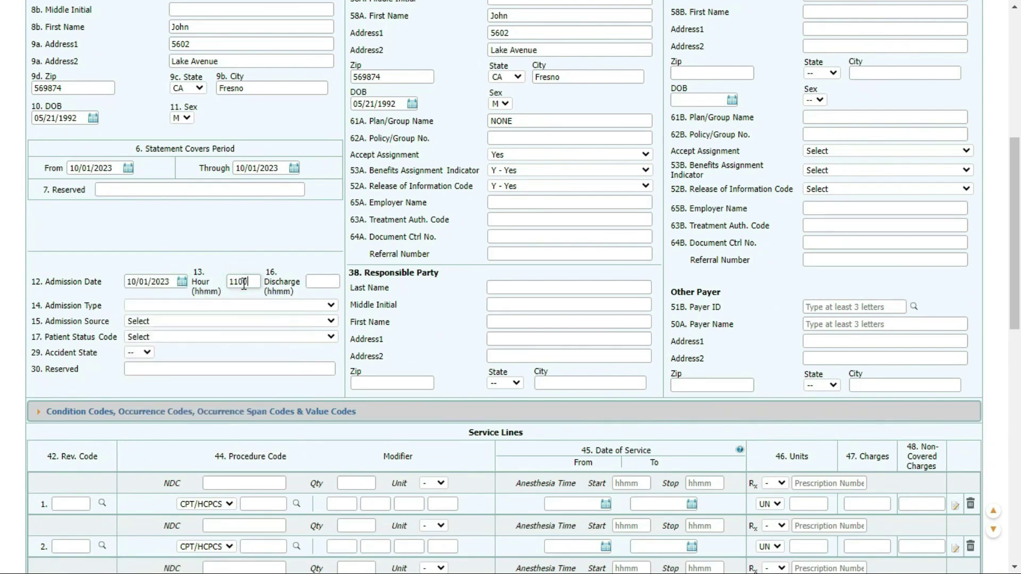
left_click(323, 283)
type("1630")
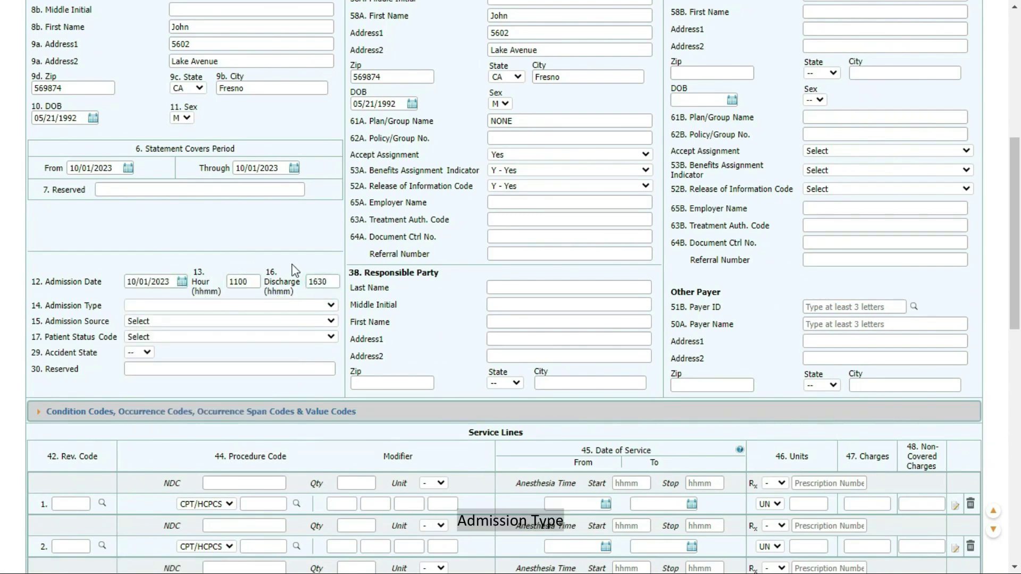
Step: Set admission type 3 Elective, source 2 clinic or physician's office, discharge status 02
left_click(299, 308)
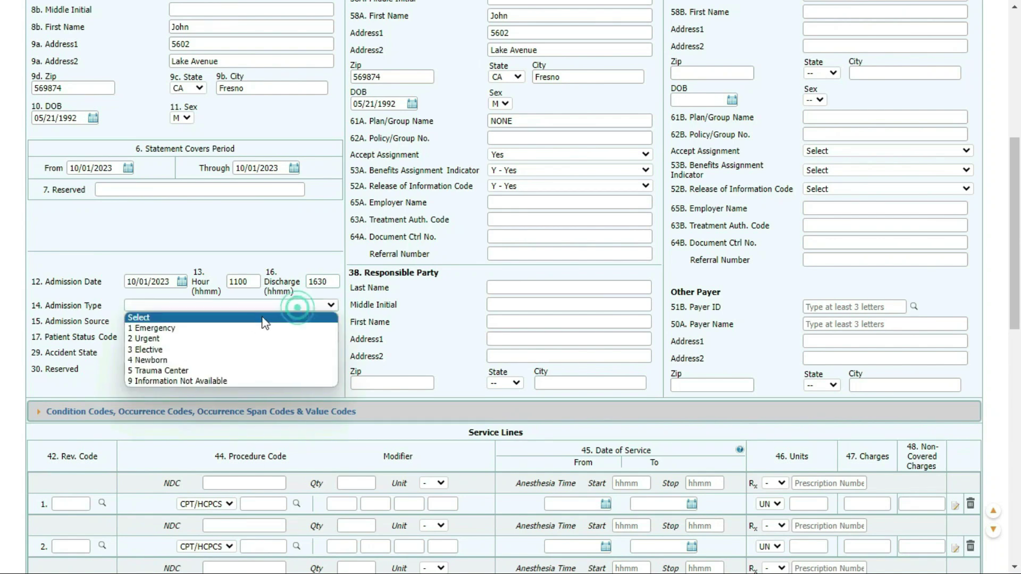
left_click(189, 345)
left_click(177, 321)
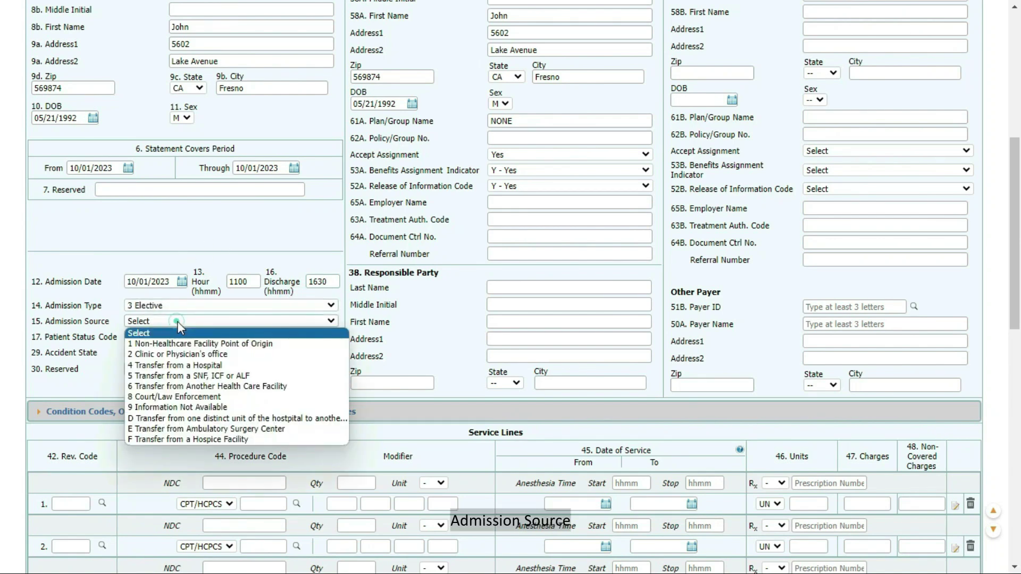
left_click(174, 352)
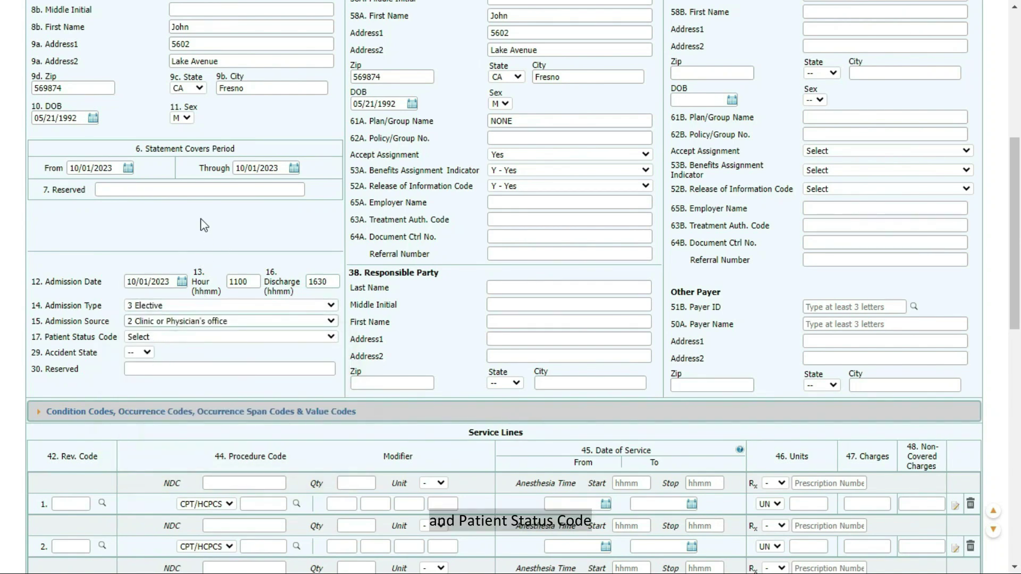
left_click(207, 337)
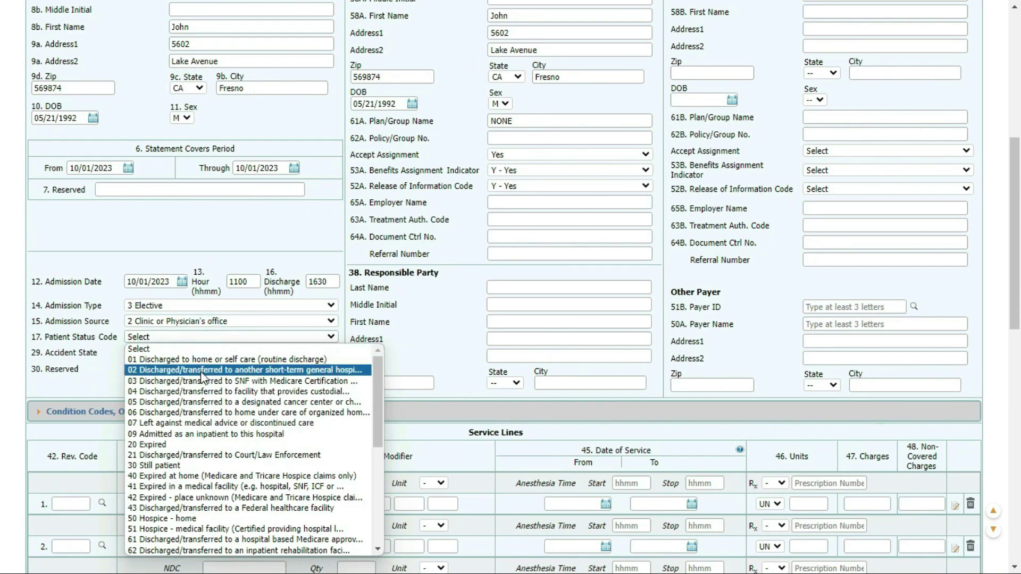
left_click(205, 370)
scroll(221, 319, "down", 4)
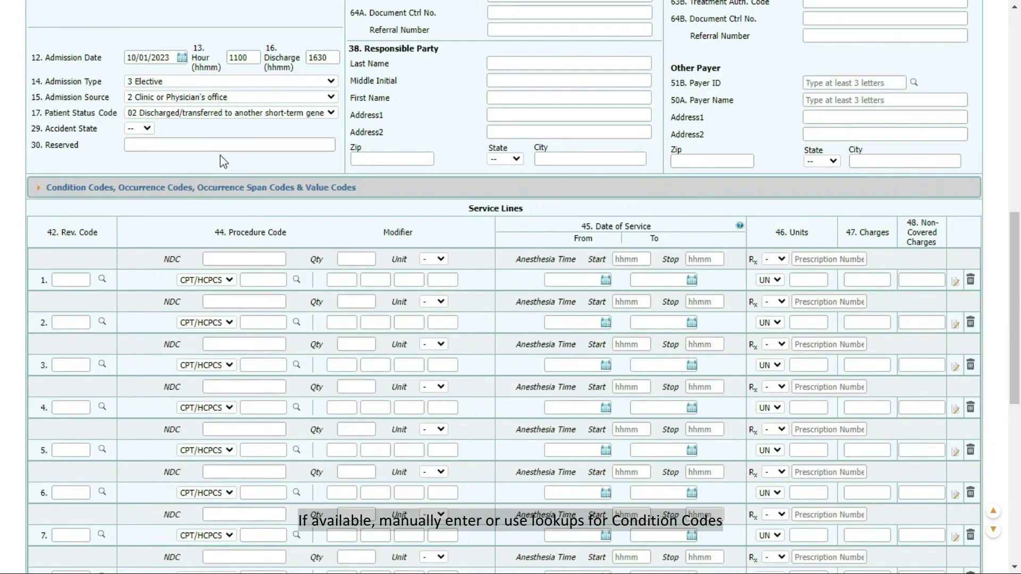
Step: Fill service line 1 with revenue code 0024 from the lookup
left_click(221, 190)
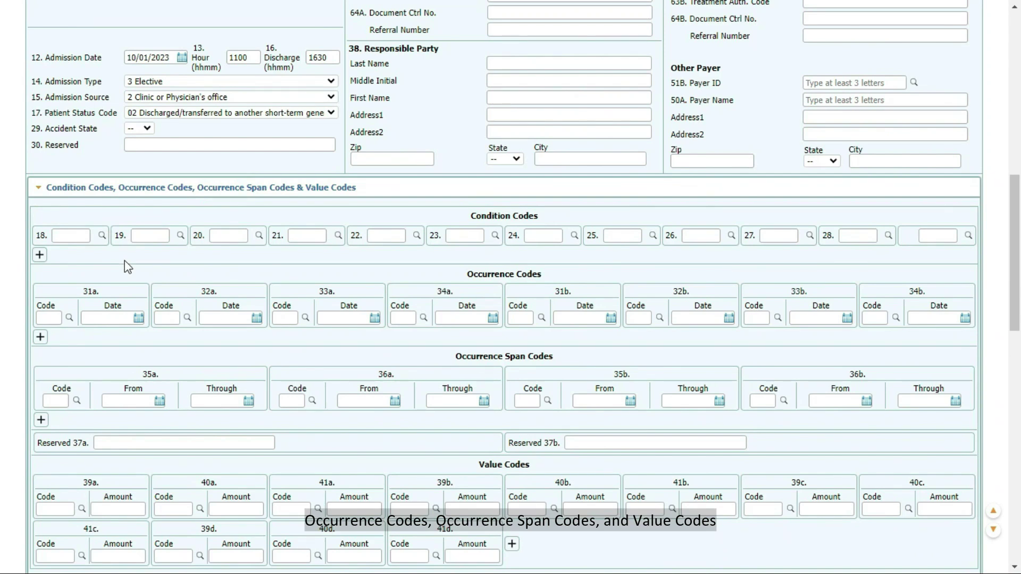
left_click(158, 190)
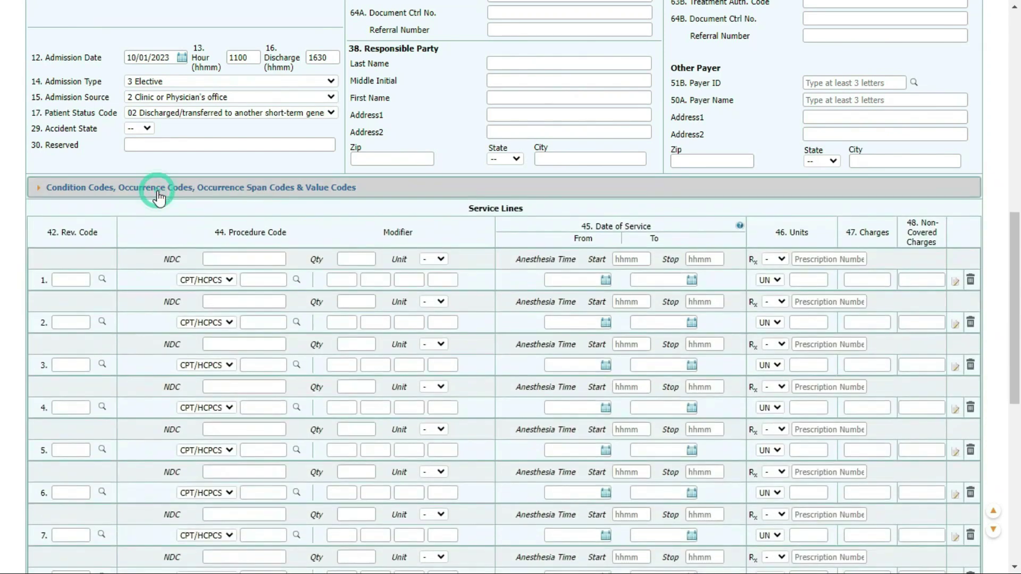
scroll(165, 159, "down", 3)
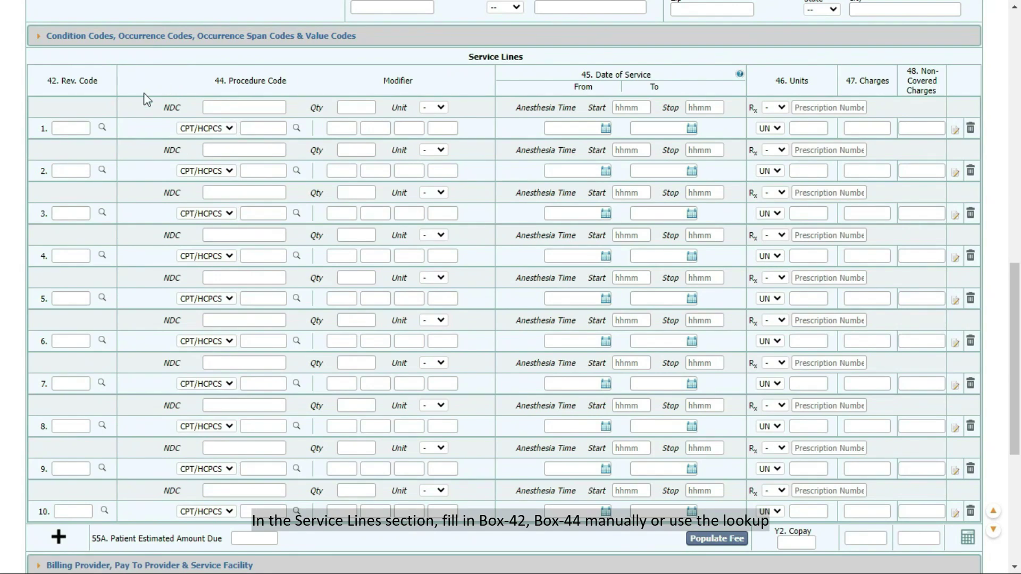
left_click(102, 127)
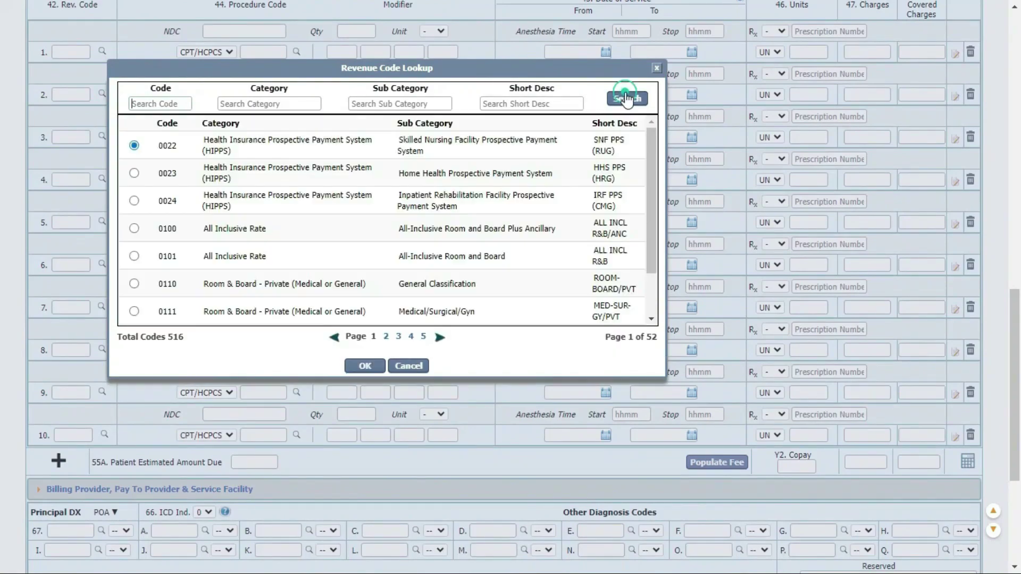
left_click(134, 200)
left_click(364, 365)
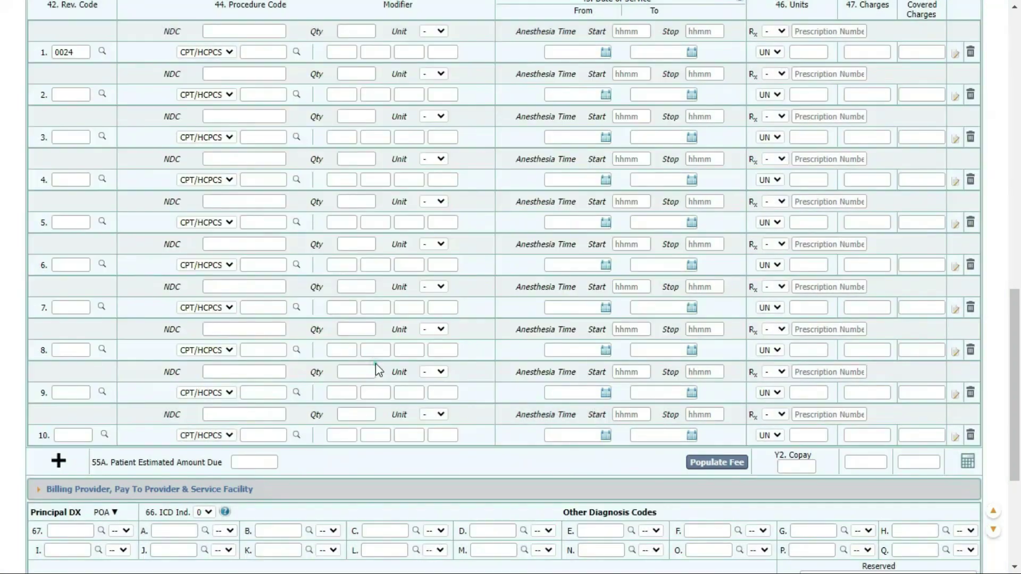
Step: Give line 1 CPT procedure code 00100 and modifier 1
left_click(296, 52)
scroll(808, 126, "down", 1)
left_click(788, 115)
left_click(192, 251)
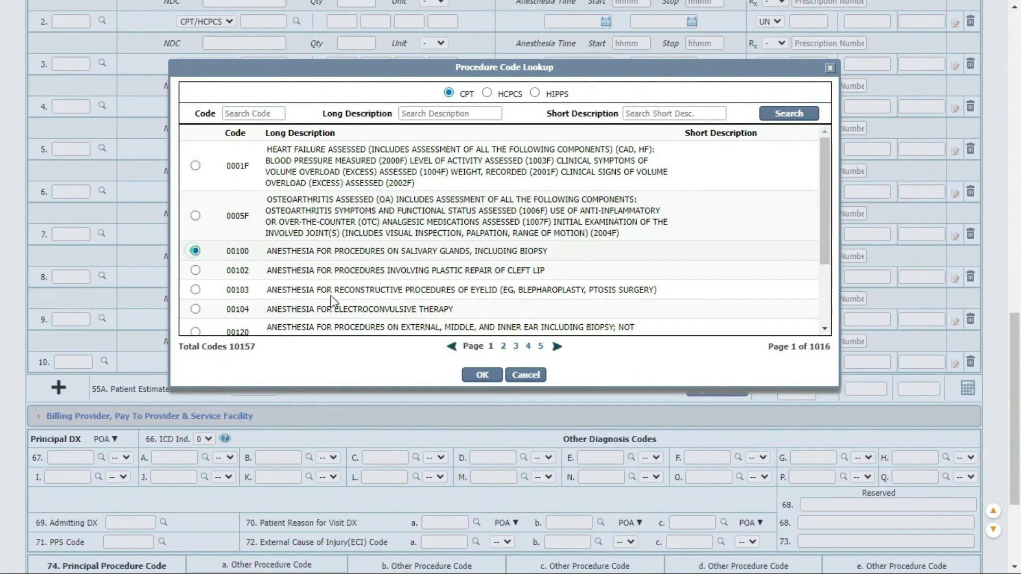
left_click(482, 382)
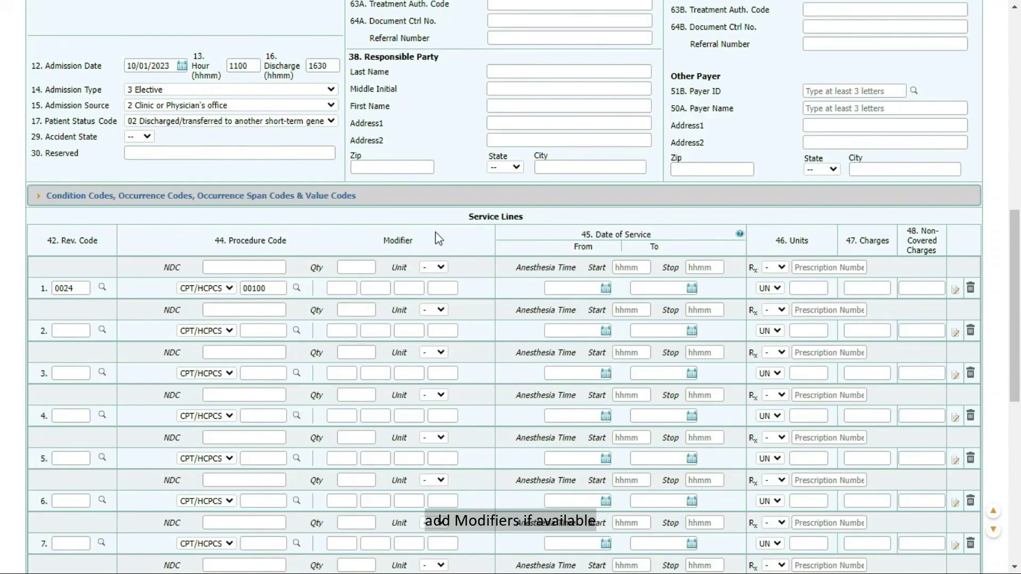
left_click(346, 287)
type("1")
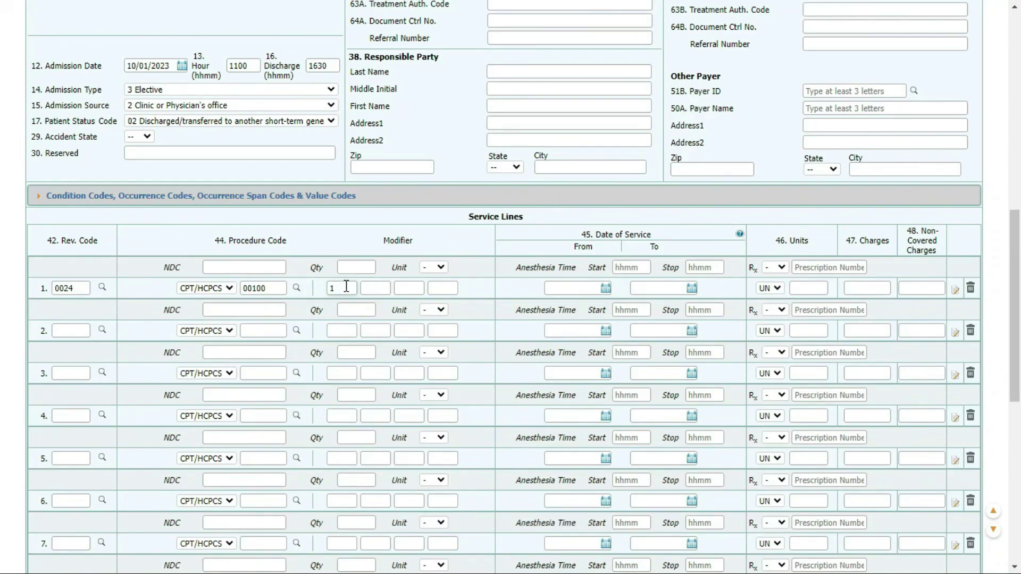
Step: Date line 1 from 10/01/2023 to 10/01/2023 and enter its units and charge
left_click(613, 290)
left_click(608, 287)
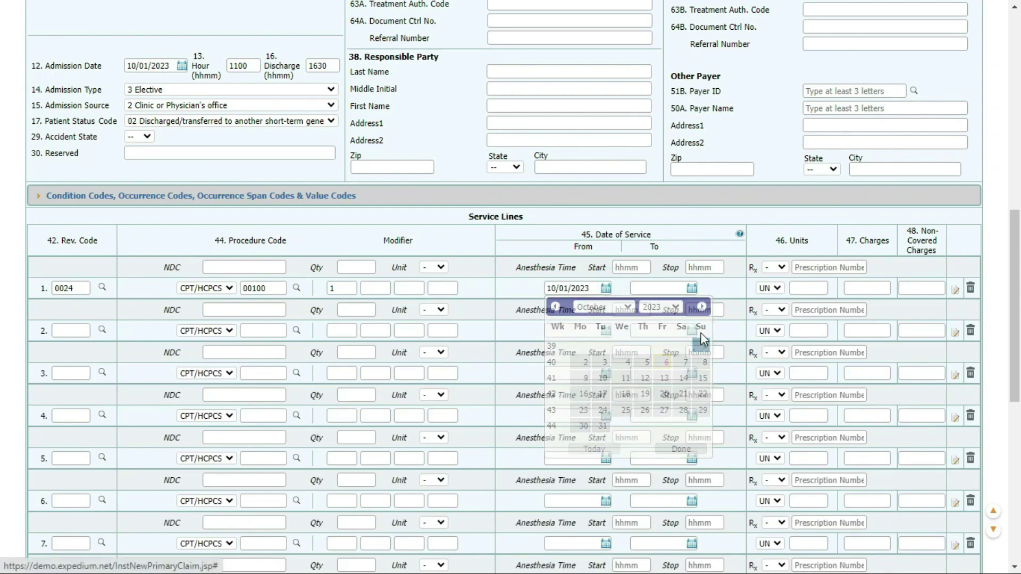
left_click(692, 289)
left_click(790, 346)
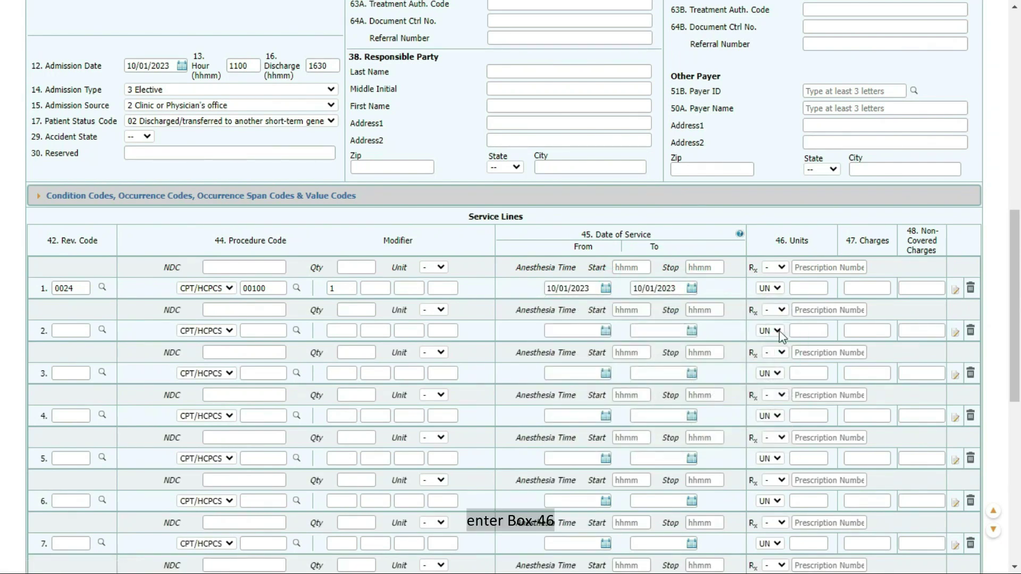
left_click(812, 288)
type("1")
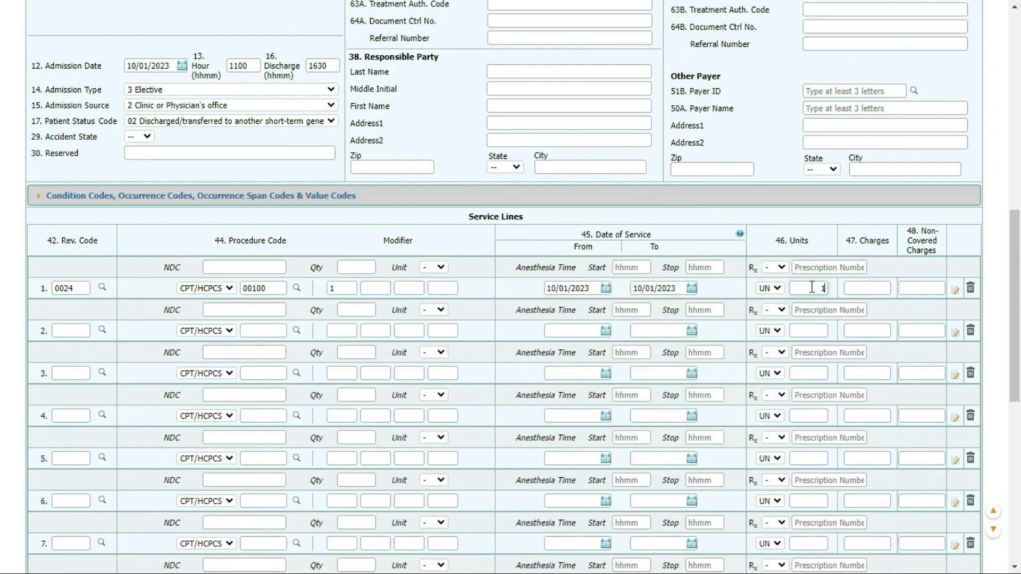
left_click(866, 287)
type("150")
Step: Remove an extra service line, populate fees and calculate total charges of 150.00
scroll(925, 277, "down", 5)
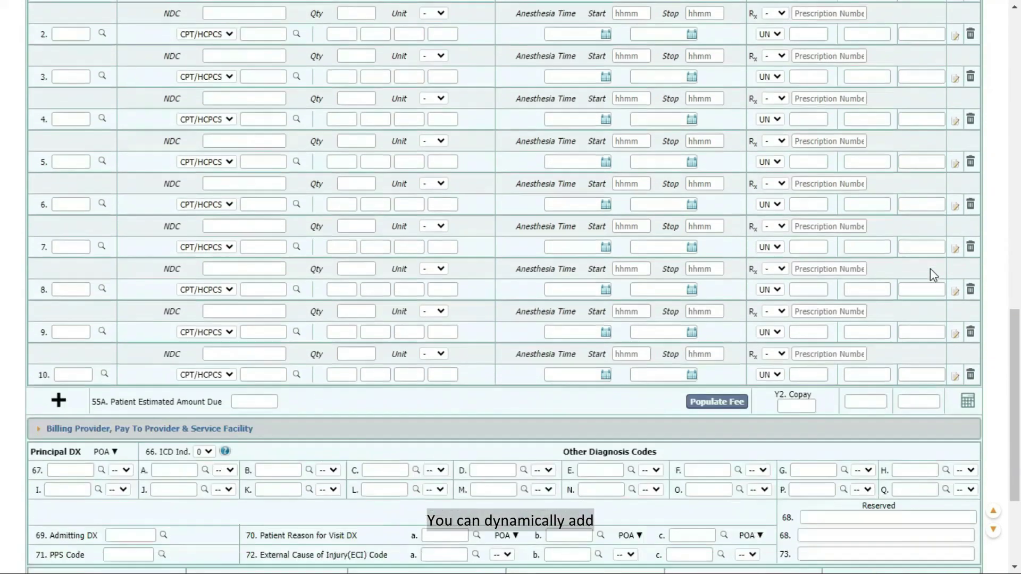
left_click(58, 398)
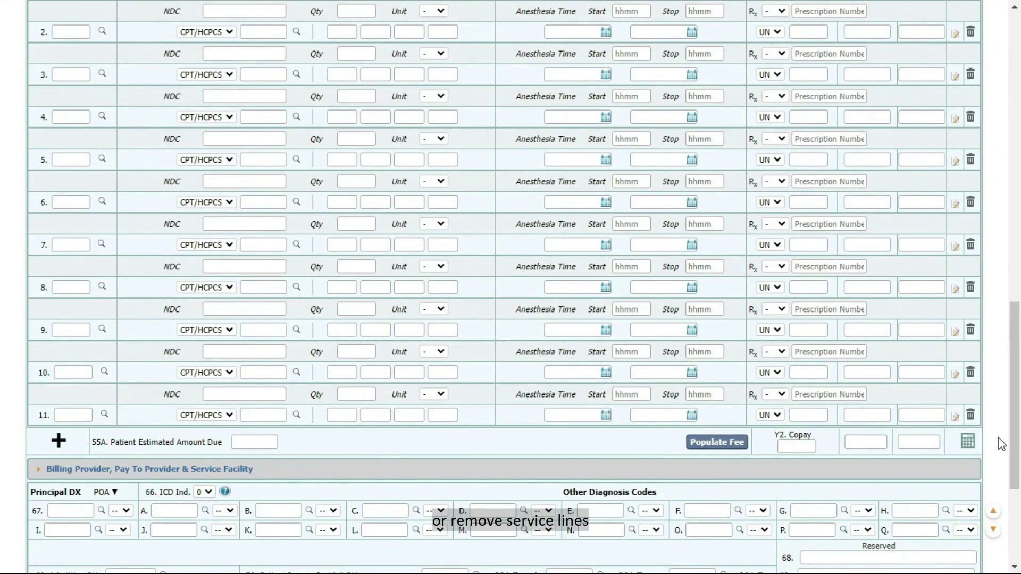
left_click(970, 414)
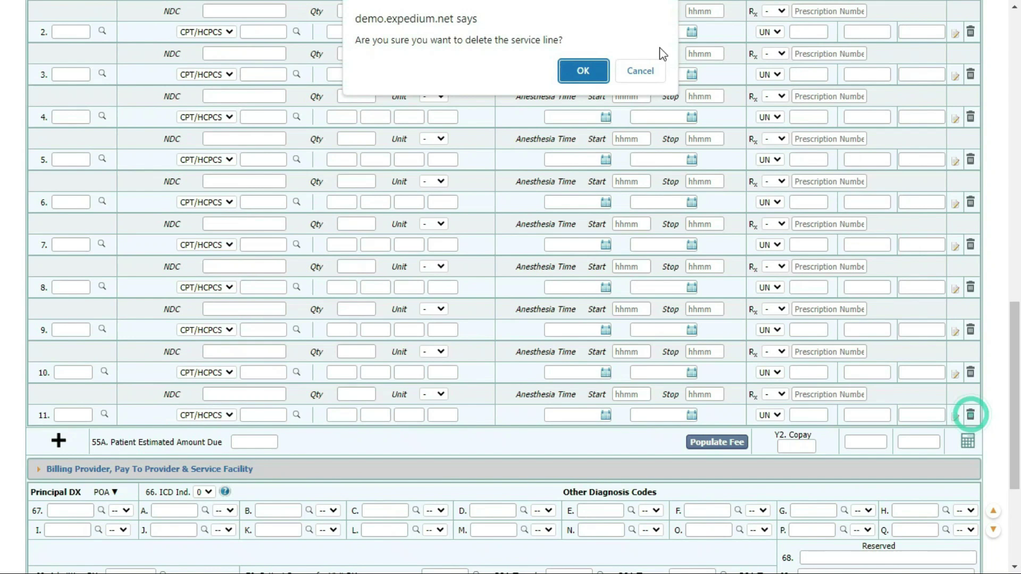
left_click(583, 68)
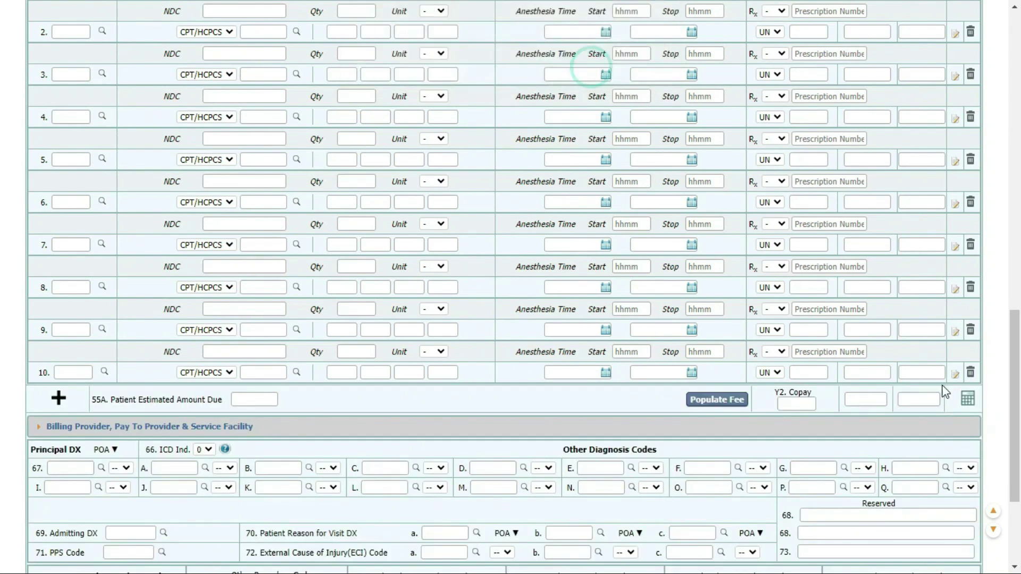
left_click(721, 404)
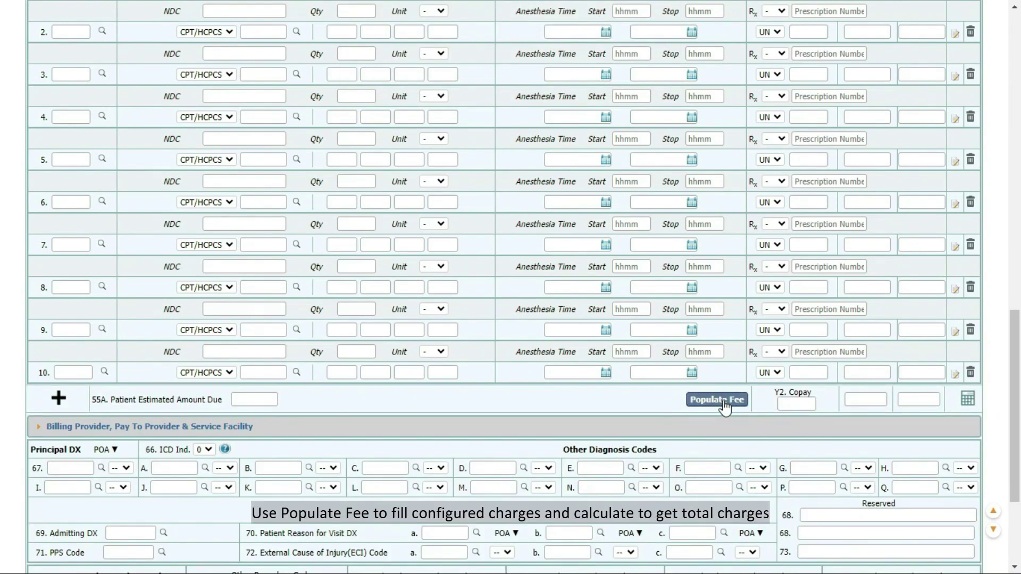
left_click(973, 402)
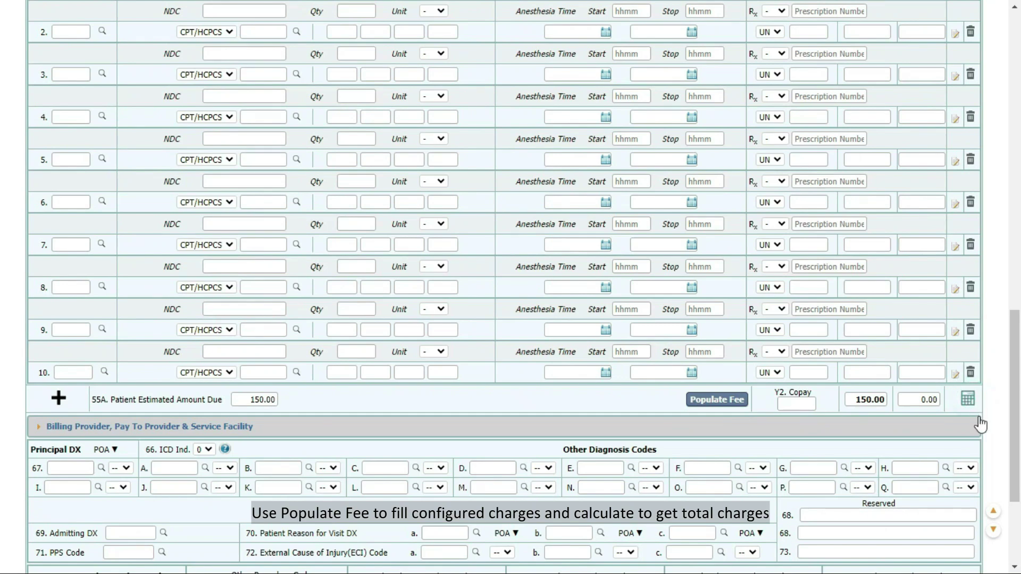
scroll(1001, 228, "down", 3)
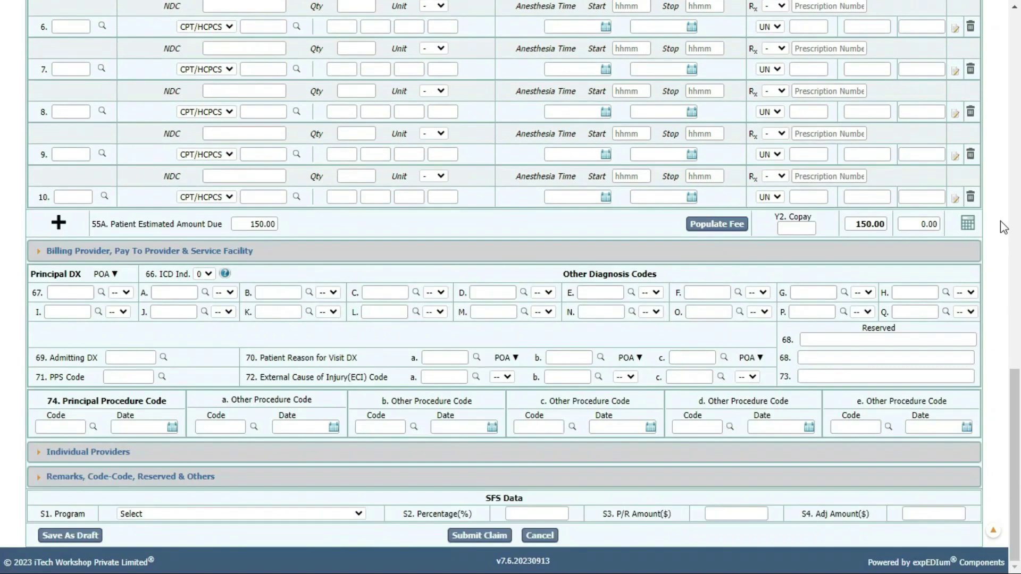
Step: Check line 10's notes, then expand provider details showing WESTERN HOSPITAL and FACILITY NAME 1
left_click(955, 199)
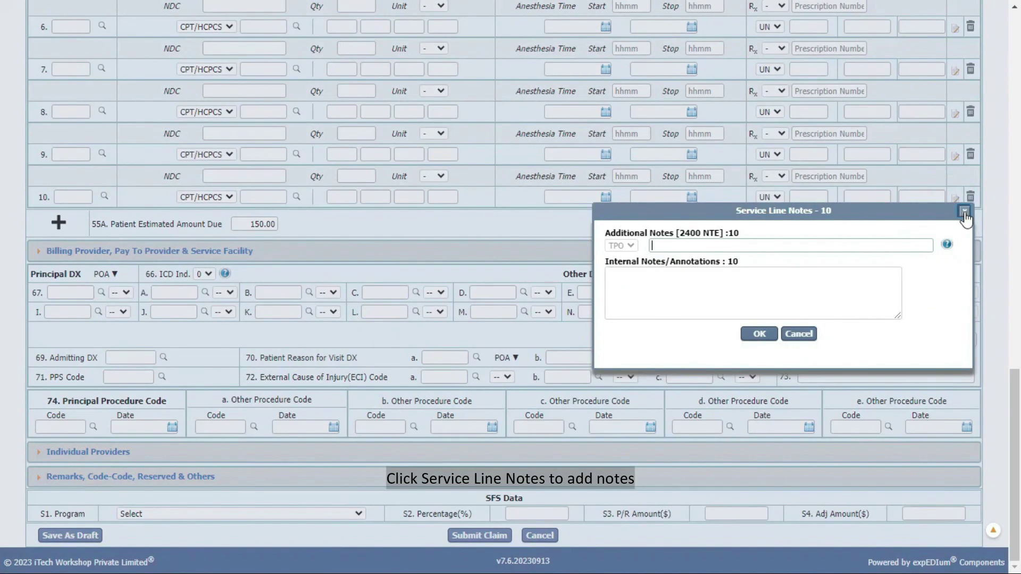
left_click(964, 211)
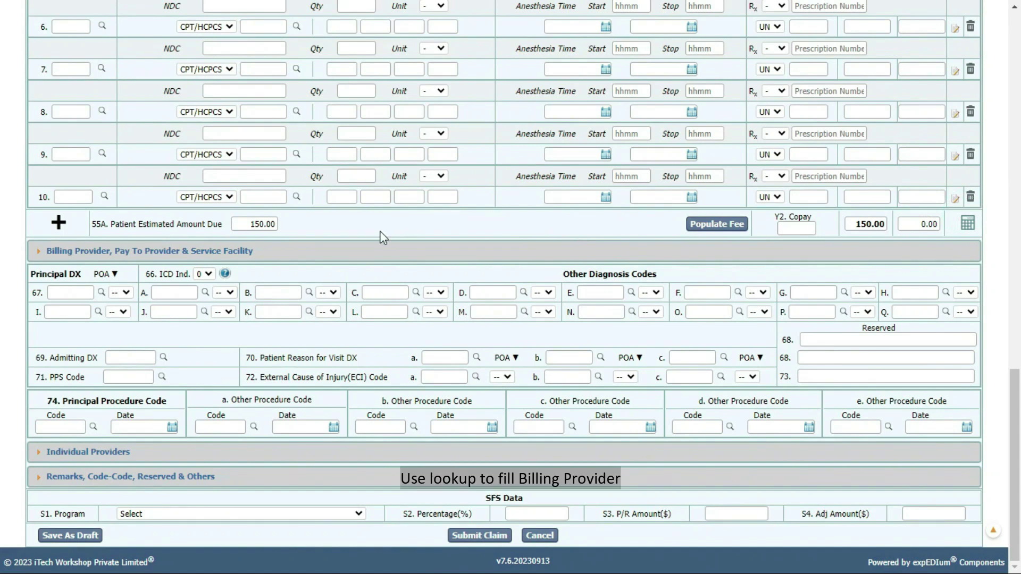
left_click(367, 248)
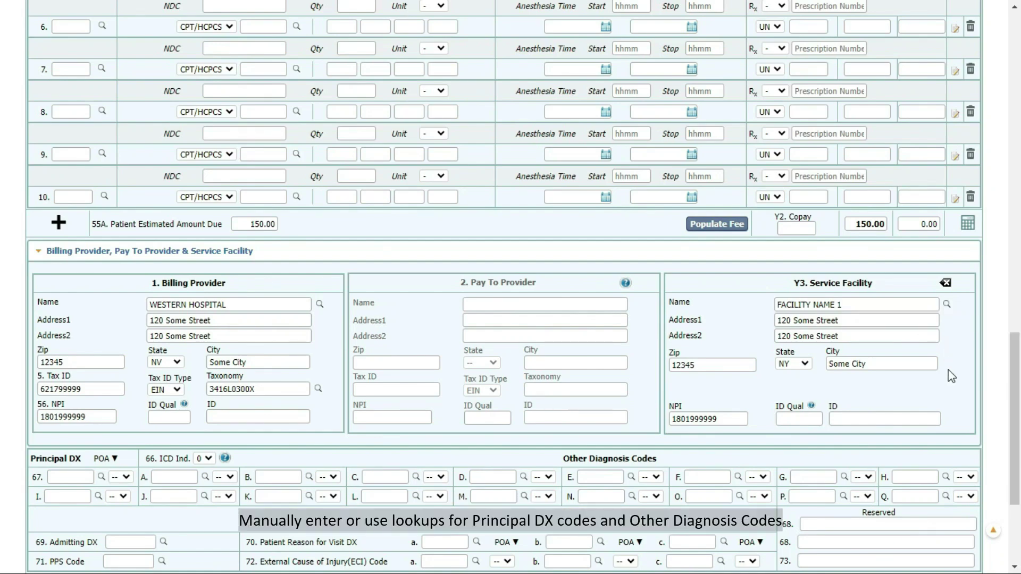
scroll(952, 375, "down", 3)
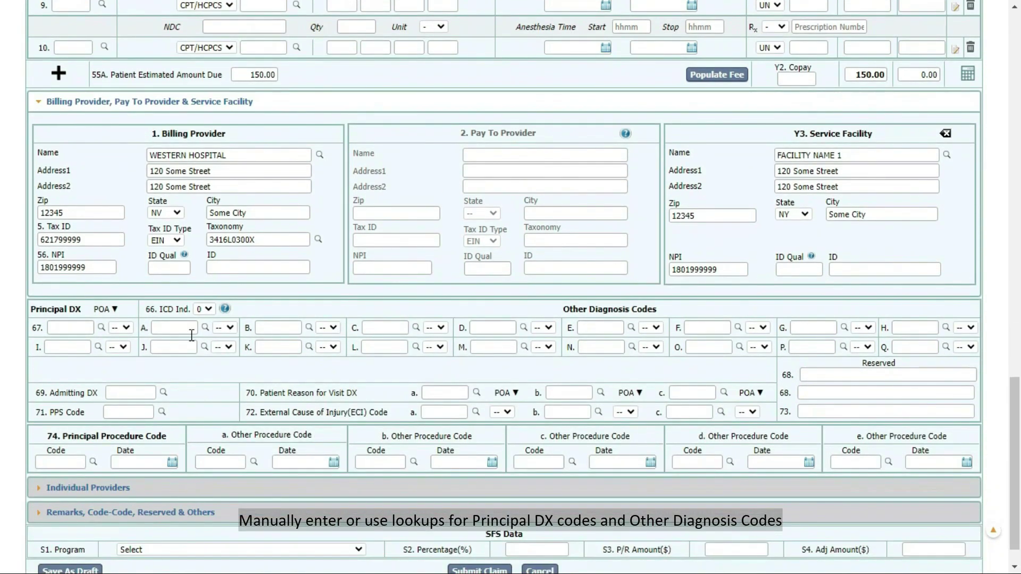
Step: Look up ICD-10 code A00.9, Cholera, unspecified and set it as the box 67 principal diagnosis
left_click(101, 328)
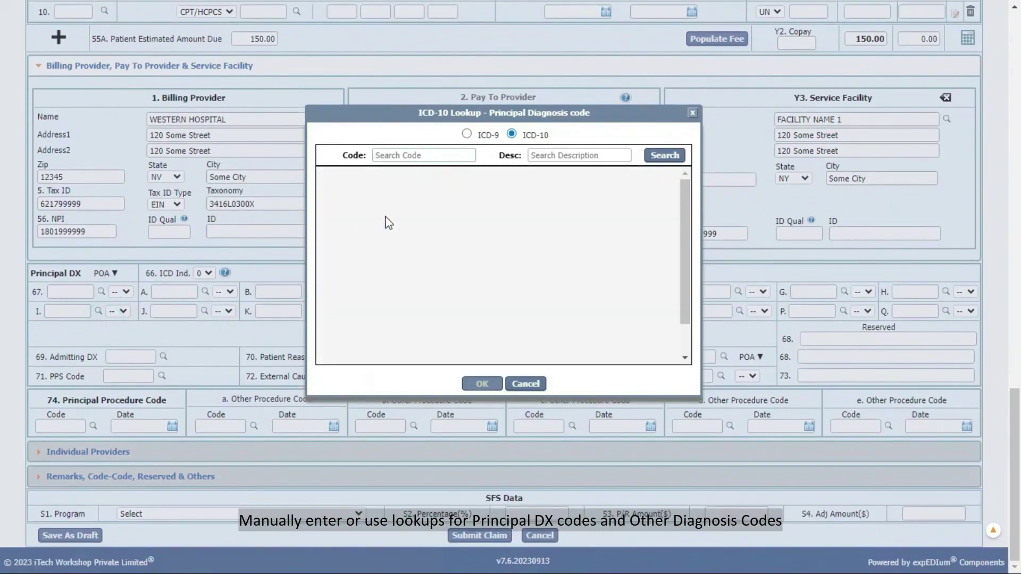
left_click(466, 135)
left_click(511, 134)
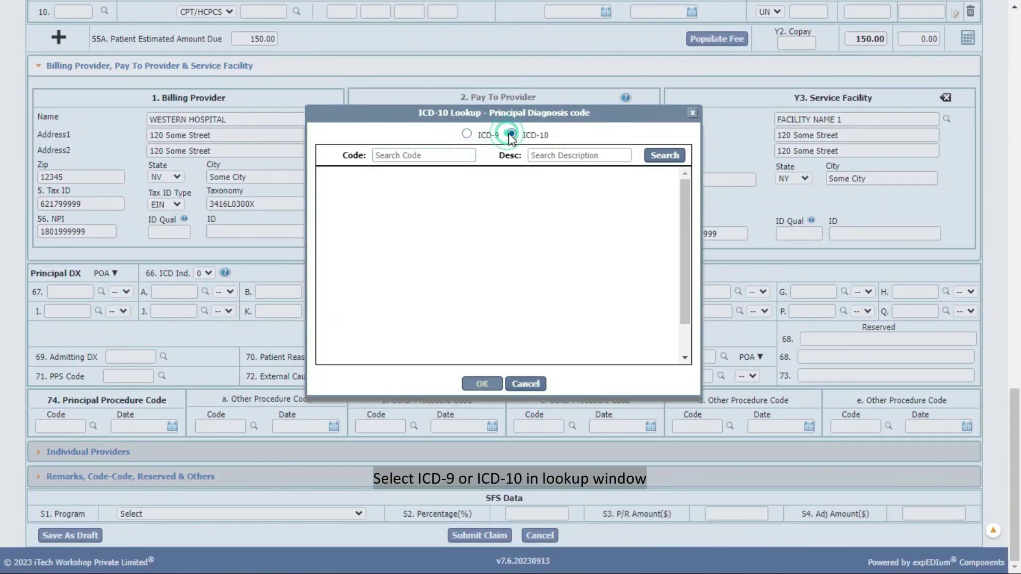
left_click(656, 161)
left_click(332, 243)
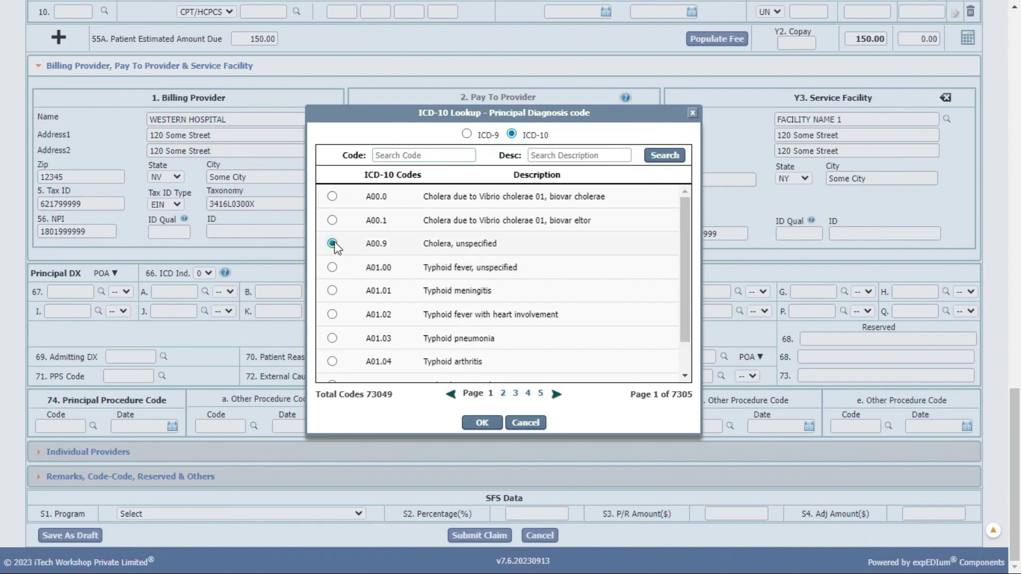
left_click(483, 423)
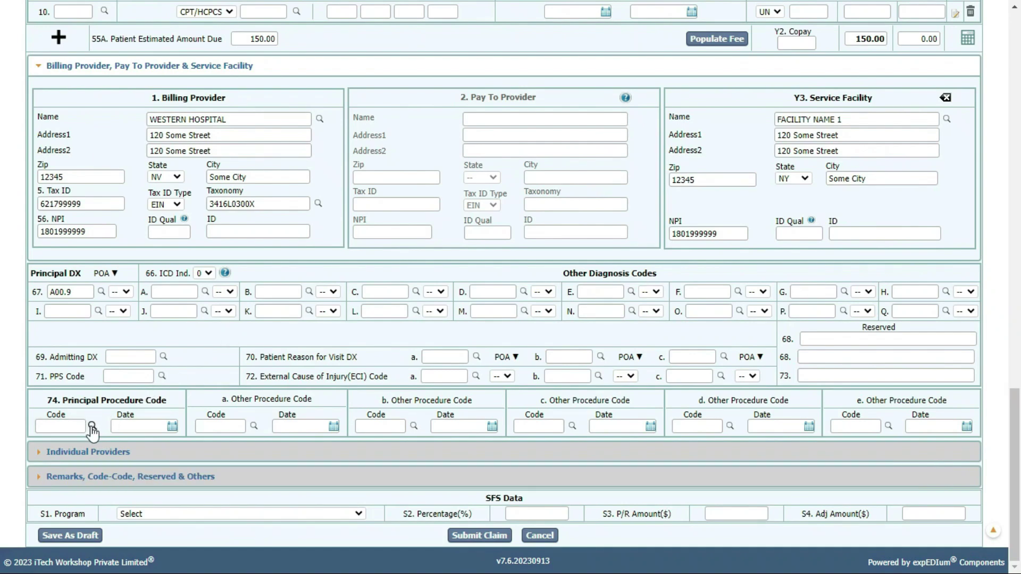
Step: Expand the Individual Providers section and the Remarks, Code-Code, Reserved & Others section
left_click(183, 453)
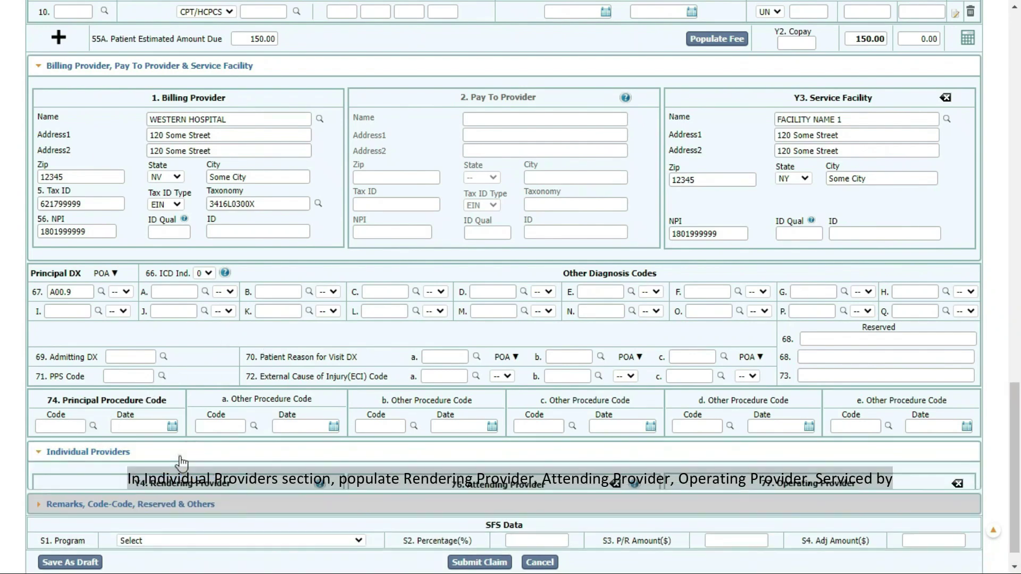
scroll(269, 376, "down", 5)
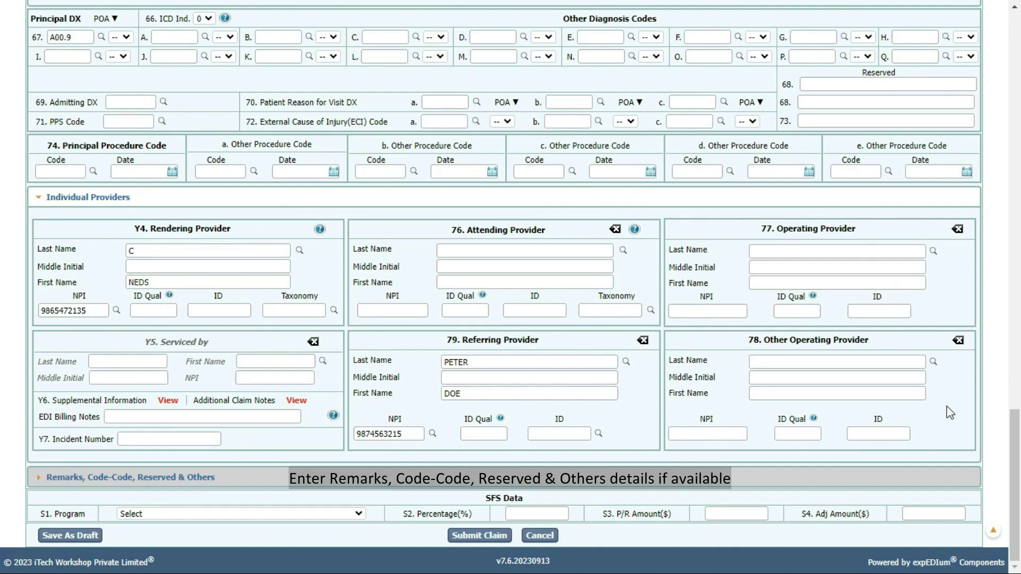
left_click(358, 485)
scroll(357, 488, "down", 3)
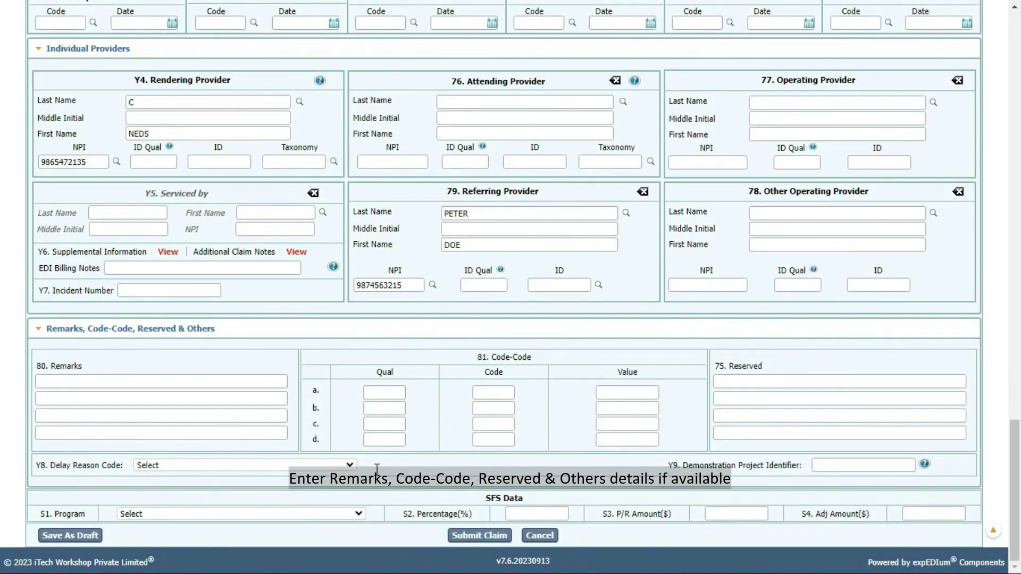
Step: Collapse the Remarks section and submit the institutional claim, receiving its claim ID and new batch ID
left_click(327, 332)
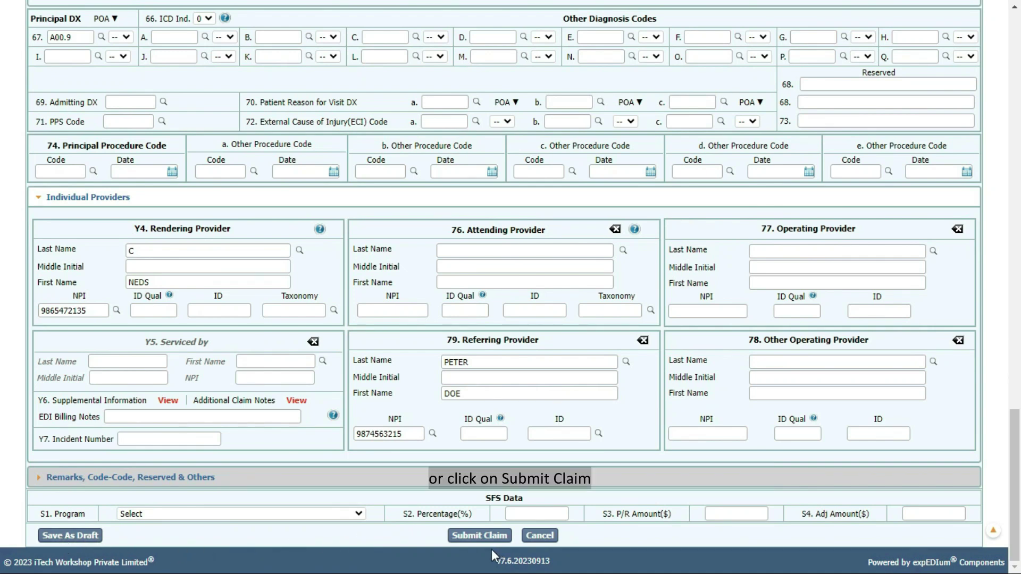
left_click(467, 537)
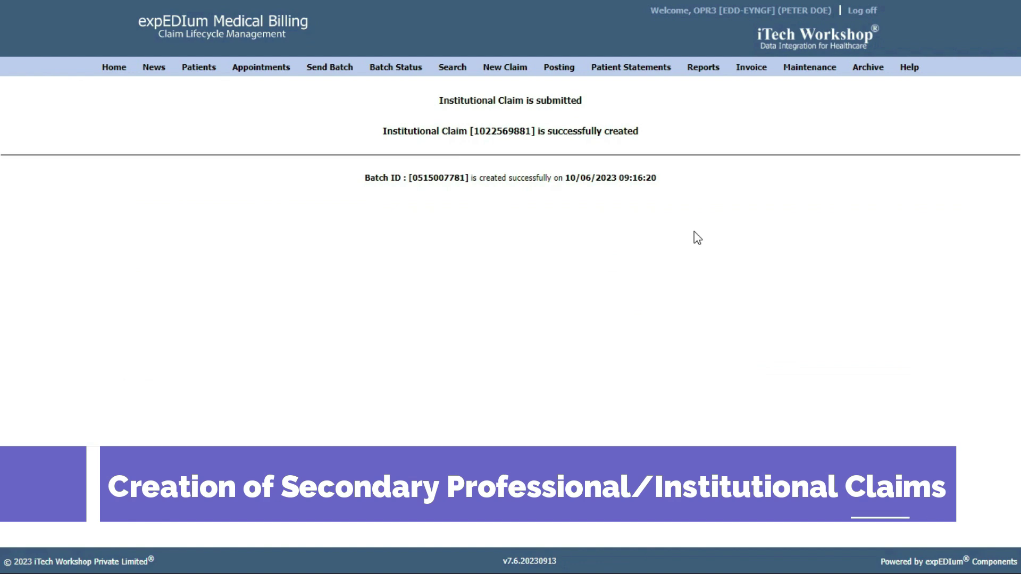
mouse_move(505, 69)
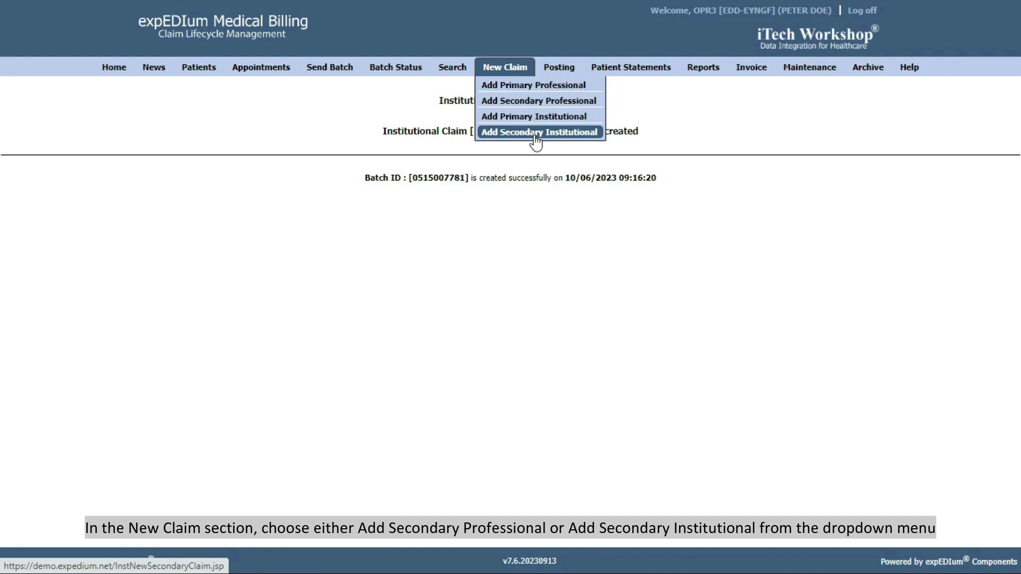
Step: Start a New Secondary Professional Claim and search primary claims of type ALL to prefill it
left_click(538, 100)
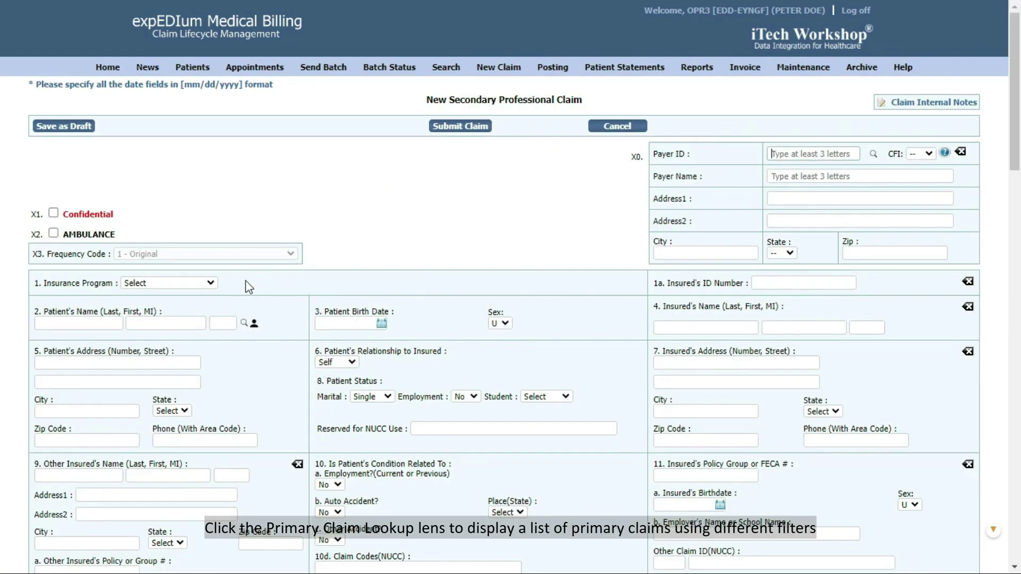
left_click(244, 323)
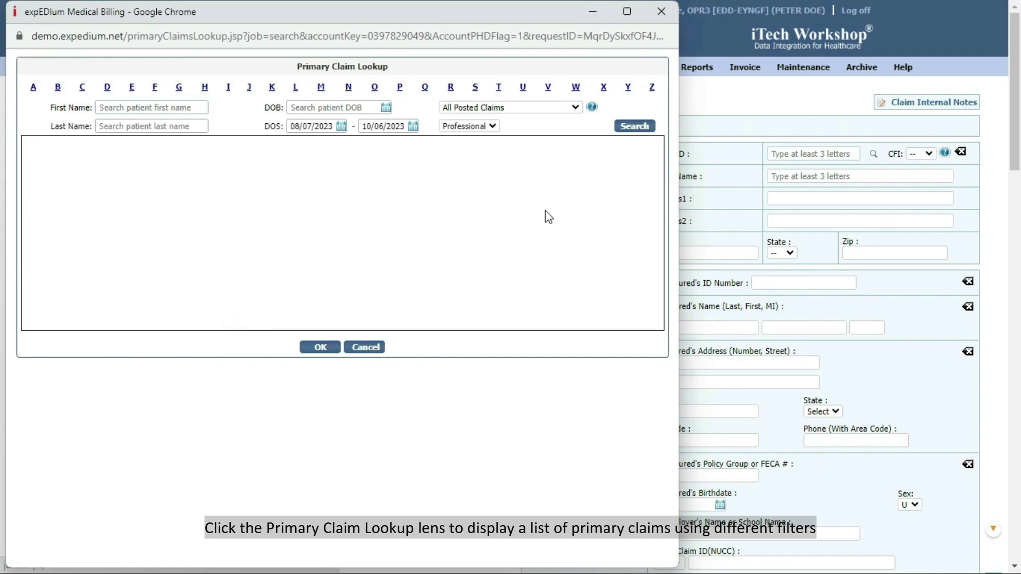
left_click(629, 20)
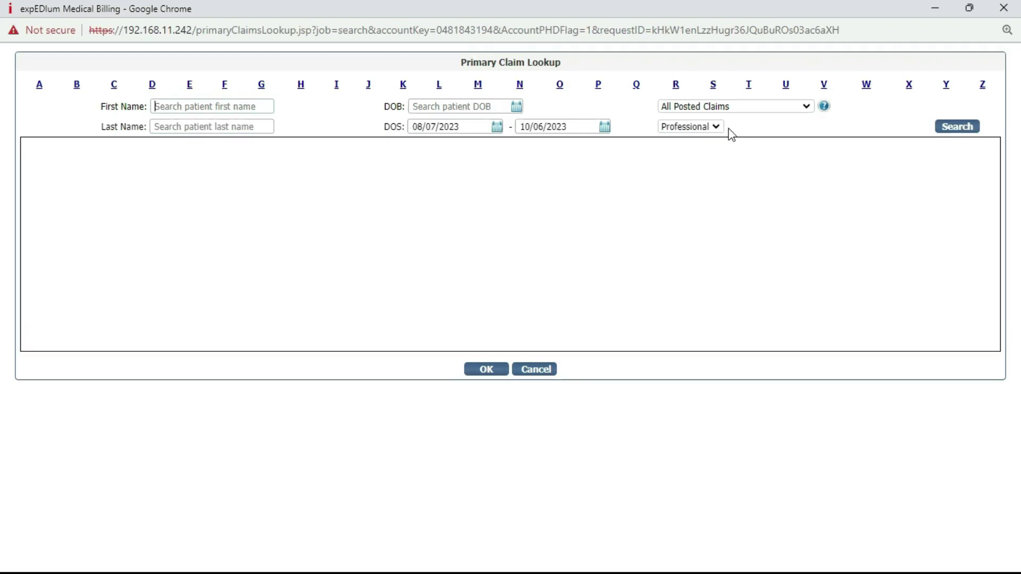
left_click(709, 126)
left_click(702, 140)
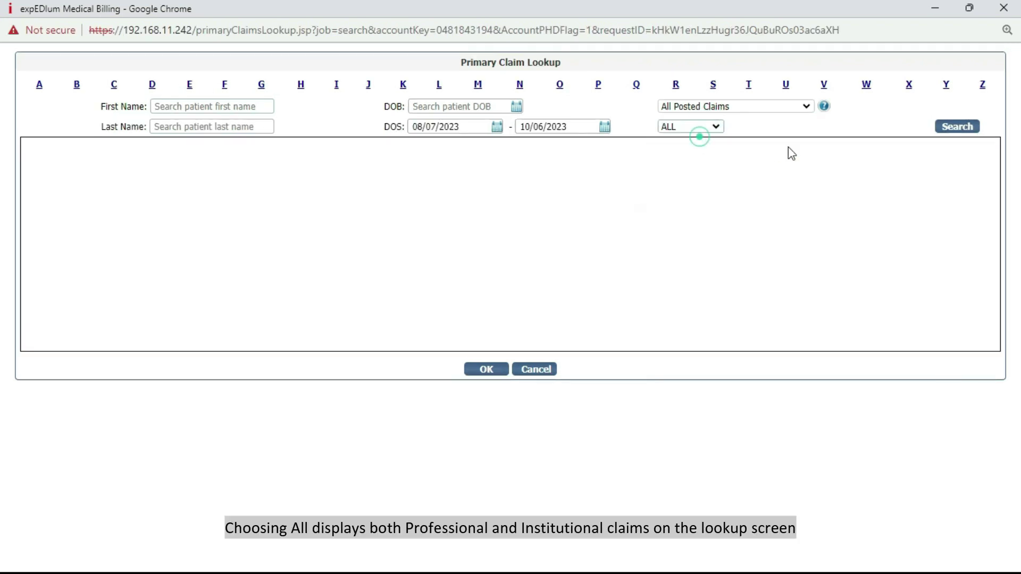
left_click(951, 127)
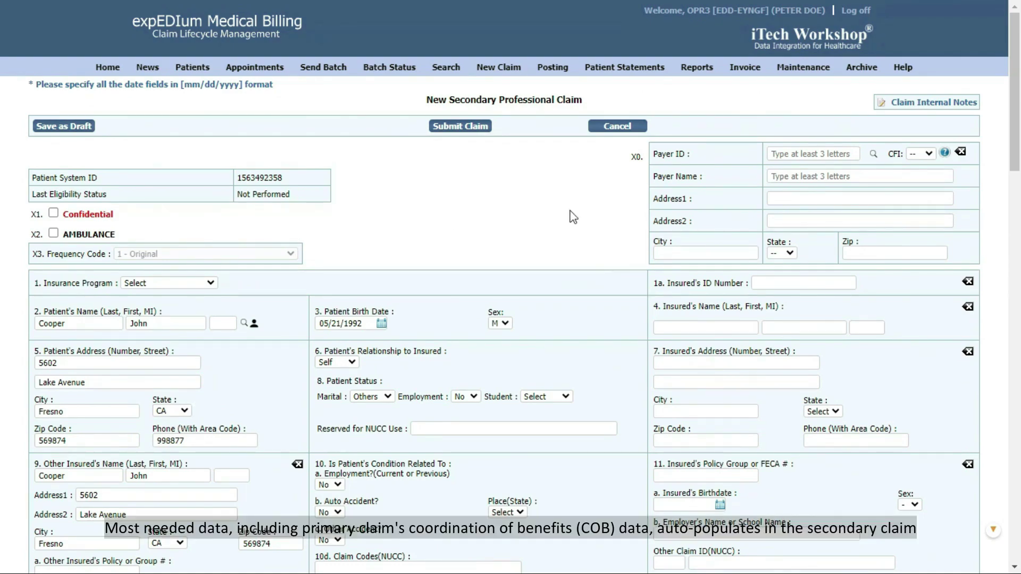
Step: Review the claim-level and service line 1 coordination of benefits details, then close them
scroll(573, 217, "down", 15)
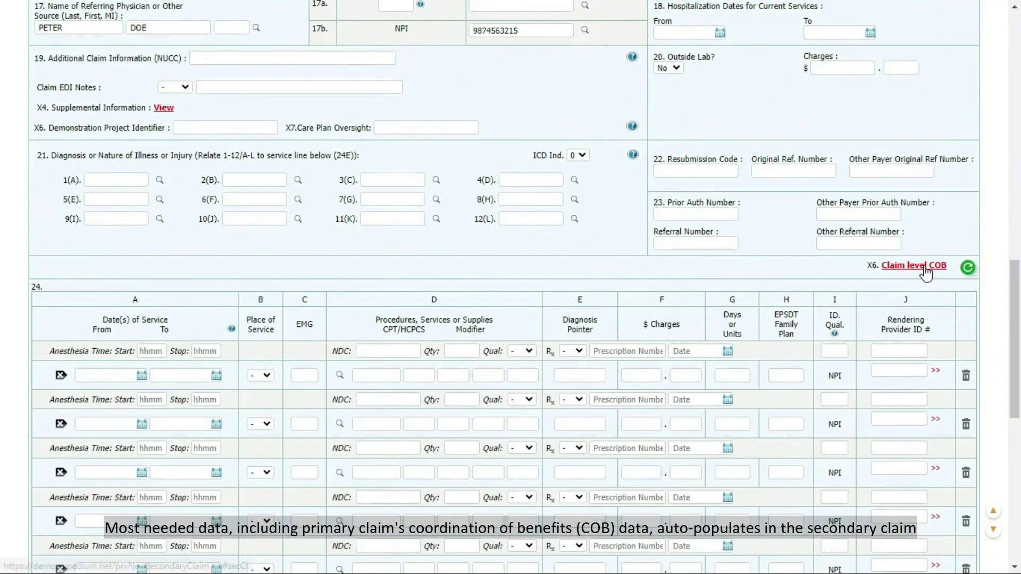
left_click(925, 266)
scroll(924, 266, "down", 3)
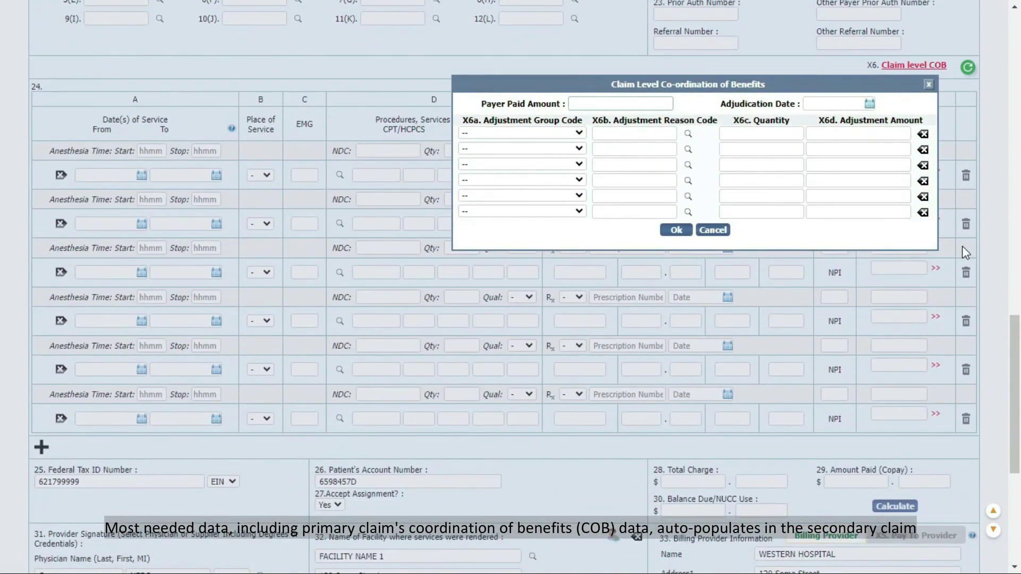
left_click(928, 84)
left_click(913, 65)
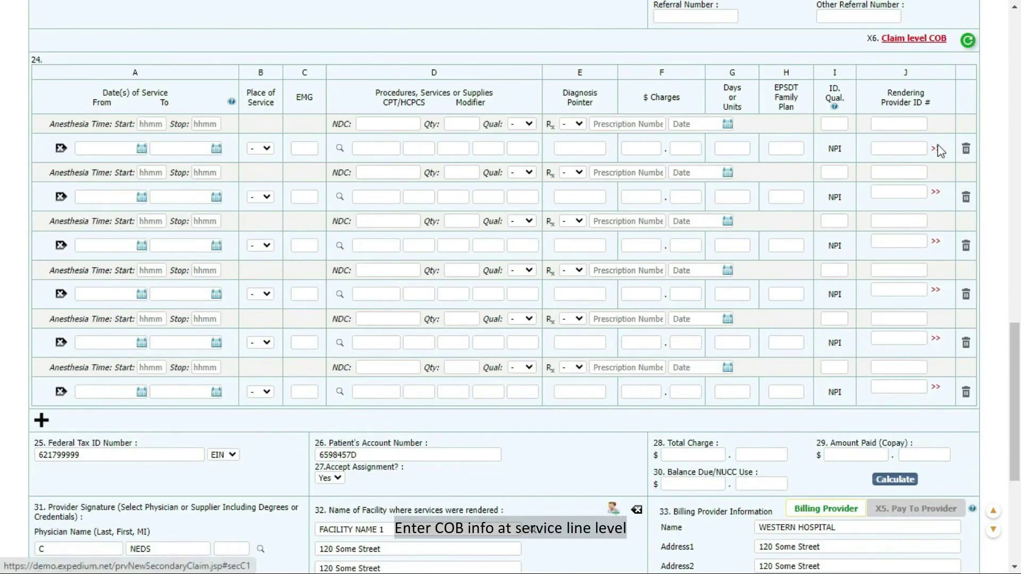
left_click(937, 146)
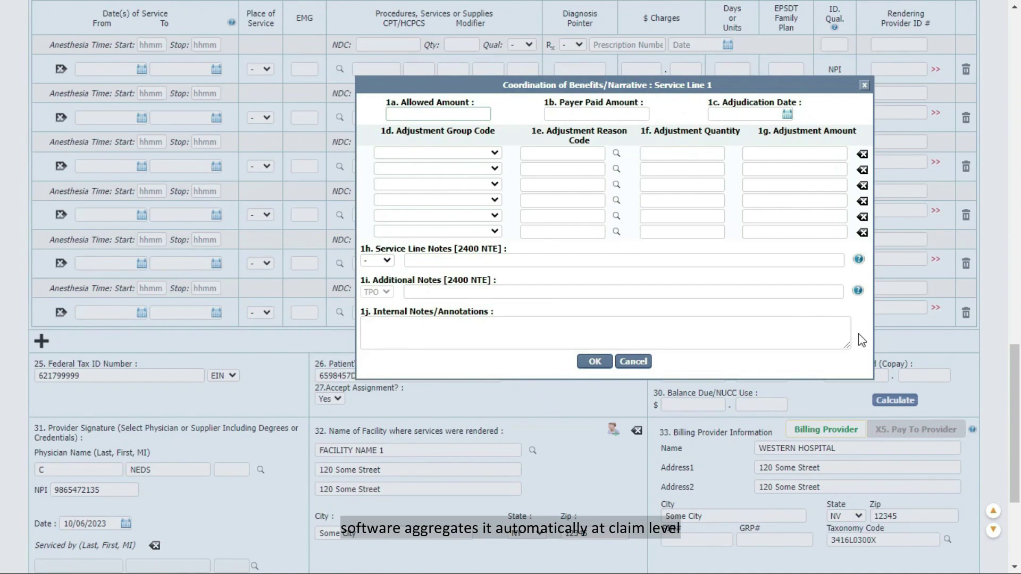
left_click(864, 85)
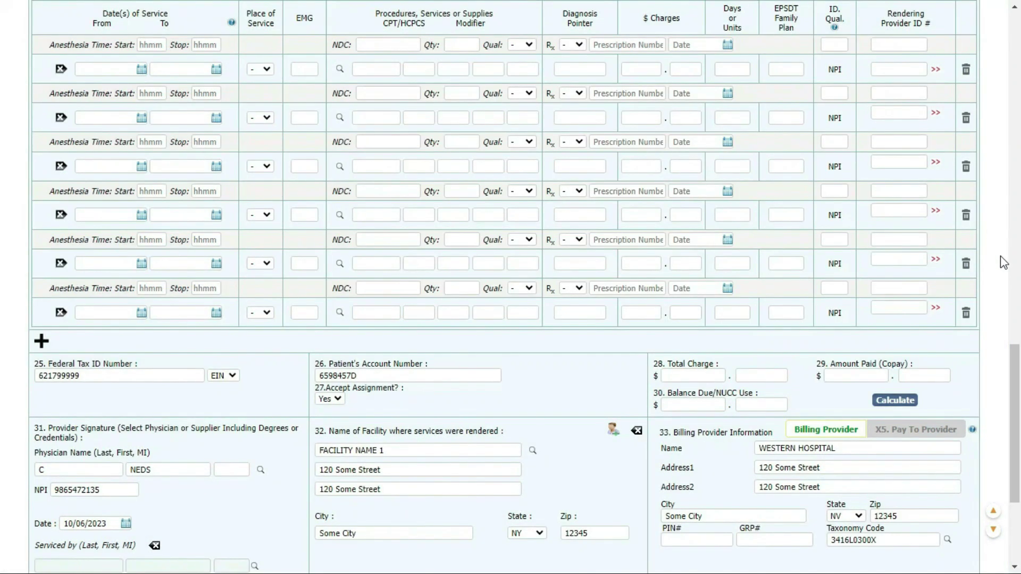
Step: Submit the secondary professional claim, confirmed as created with a new batch ID
scroll(1000, 256, "down", 4)
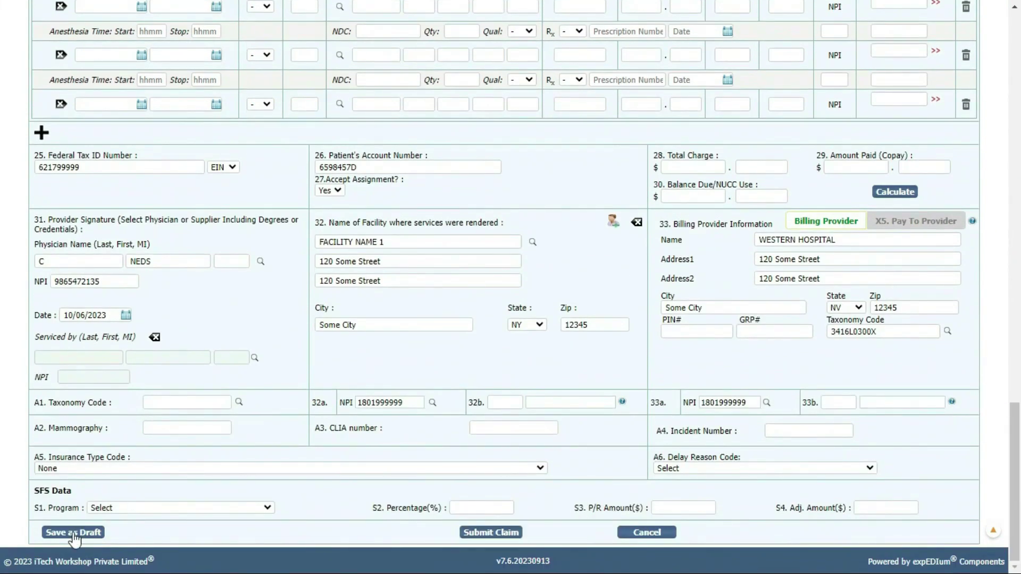
left_click(502, 533)
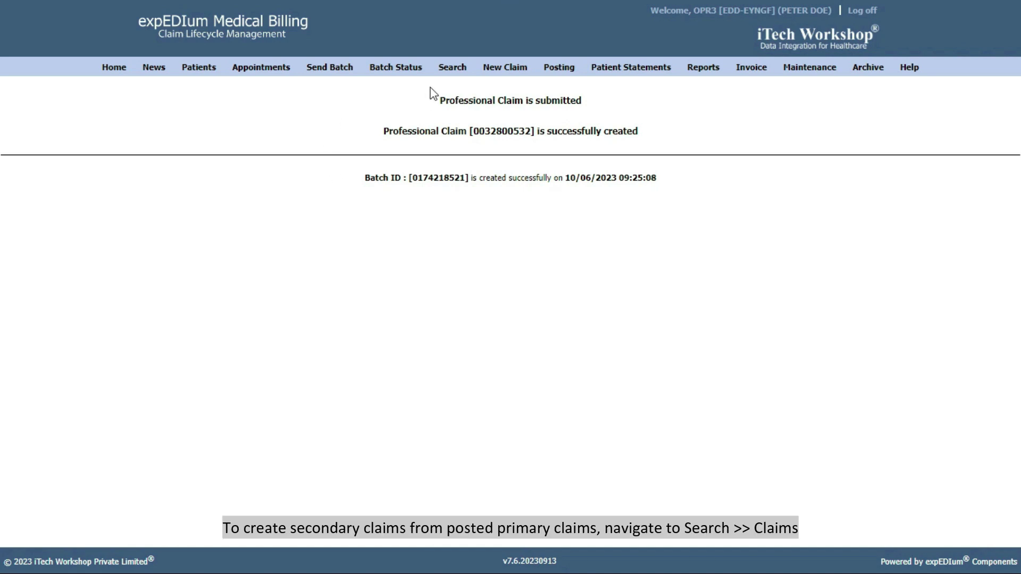
mouse_move(446, 70)
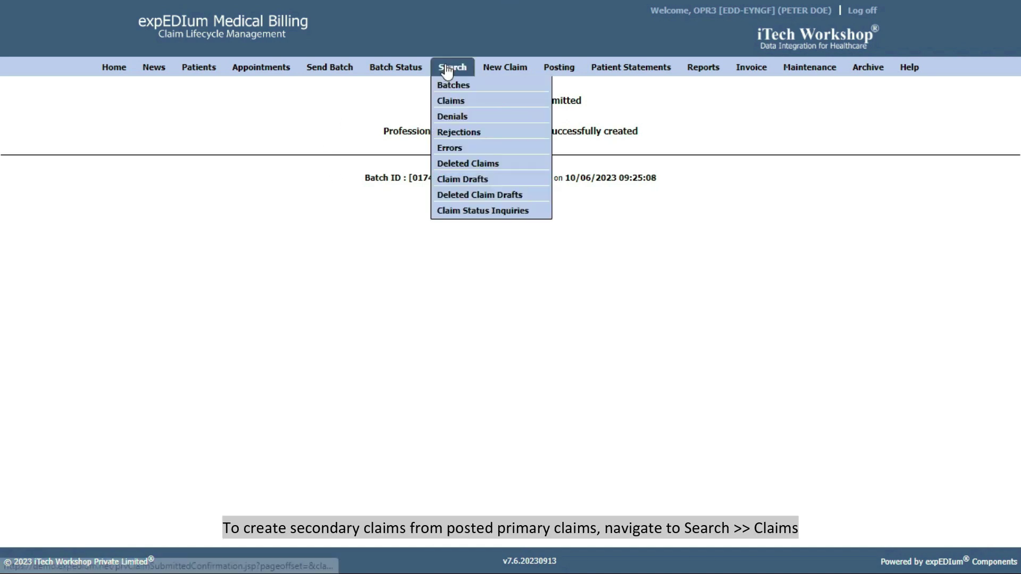
Step: Search all insurance types for Posted, Sec. Pending claims of any age, returning 347 results
left_click(451, 99)
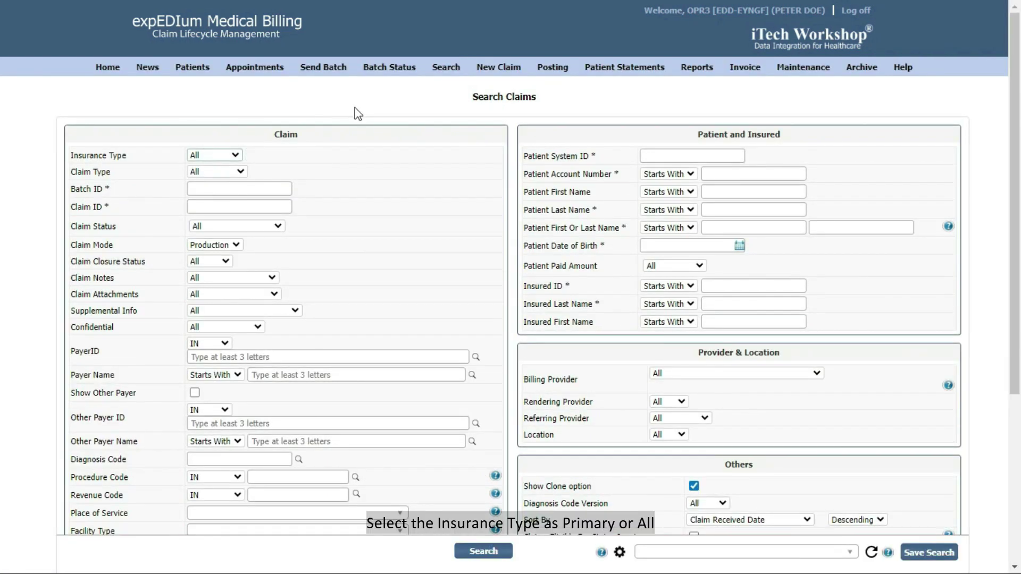
left_click(225, 155)
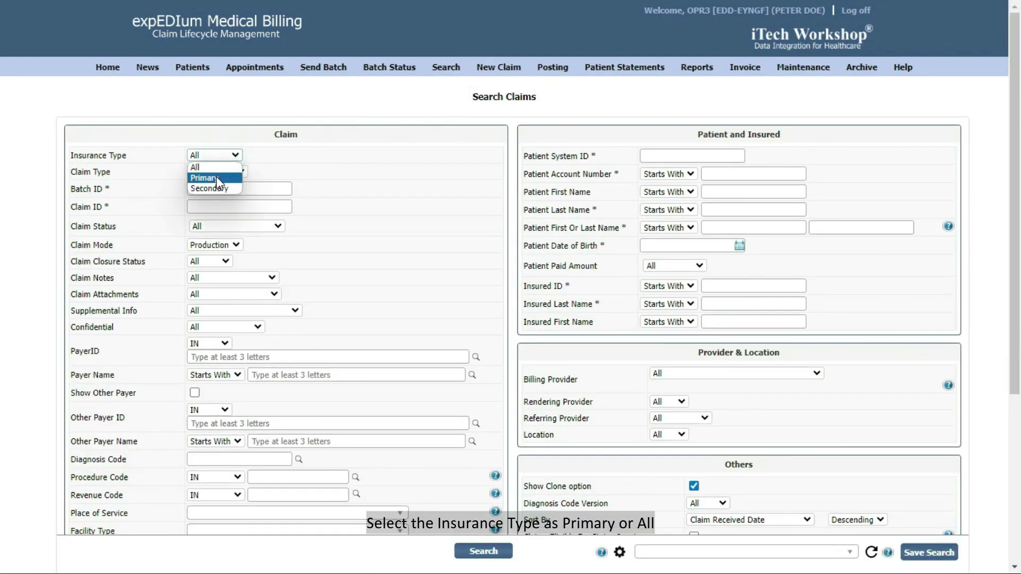
left_click(222, 167)
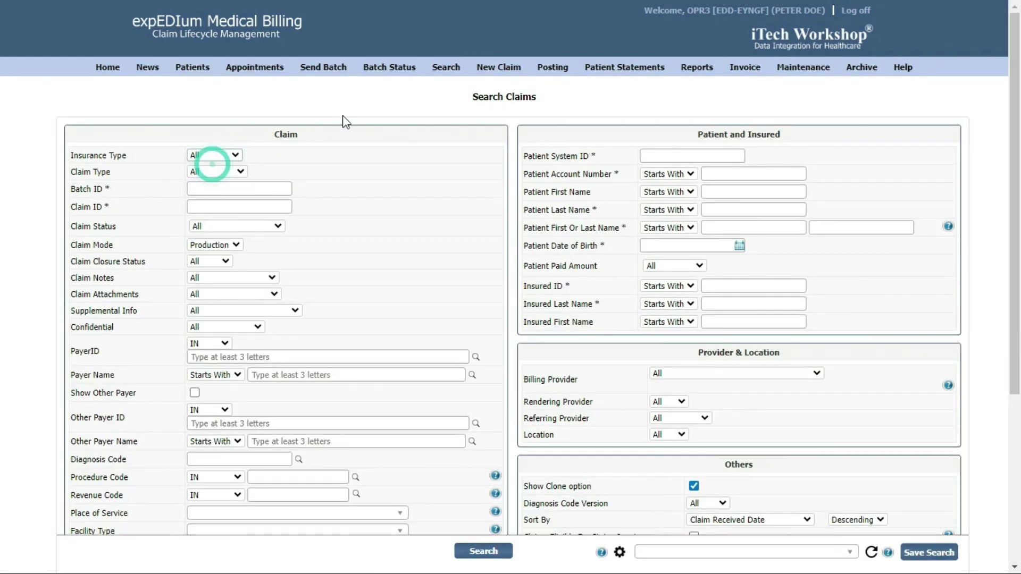
left_click(279, 226)
left_click(222, 313)
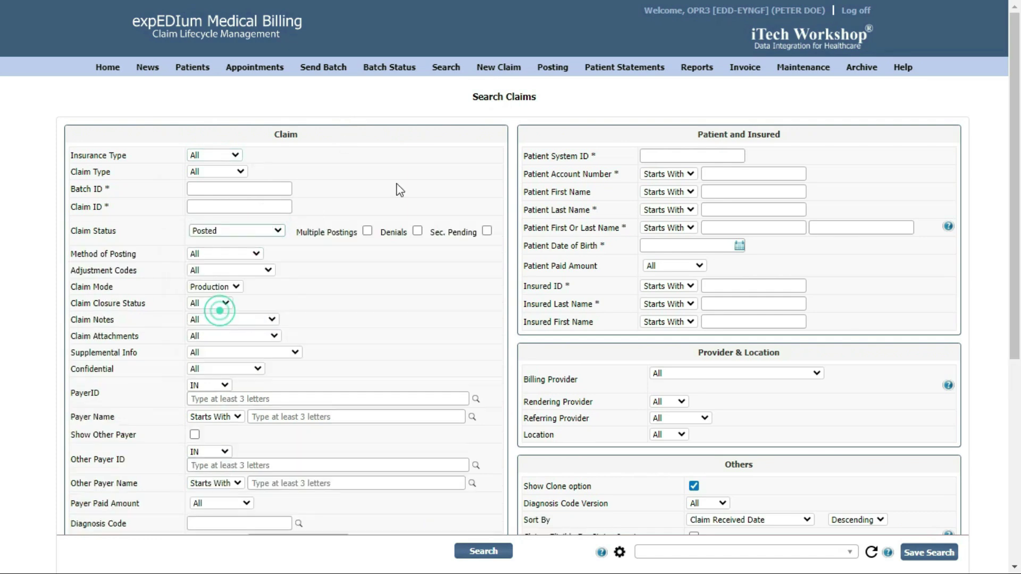
left_click(486, 230)
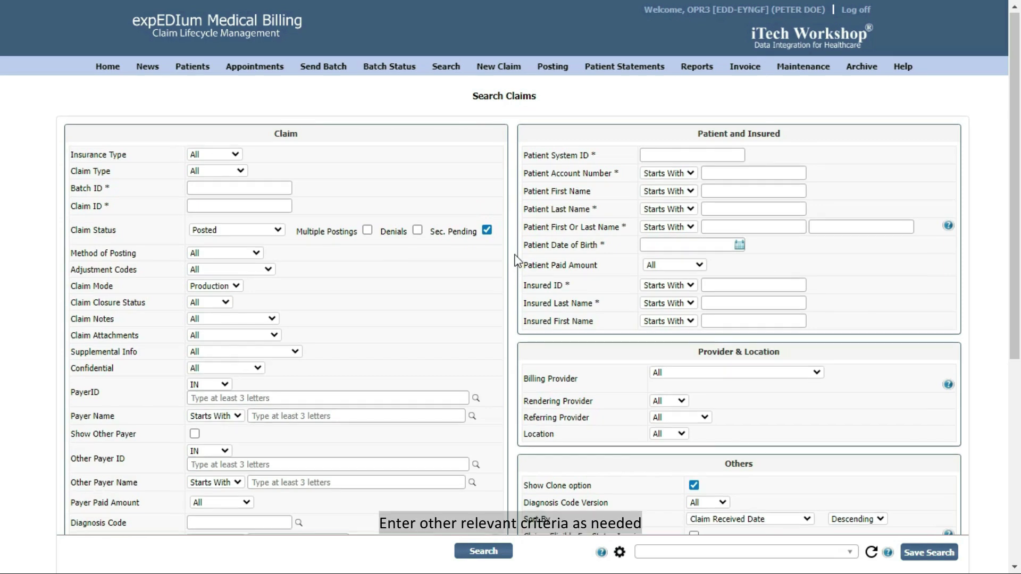
scroll(518, 260, "down", 6)
left_click(658, 325)
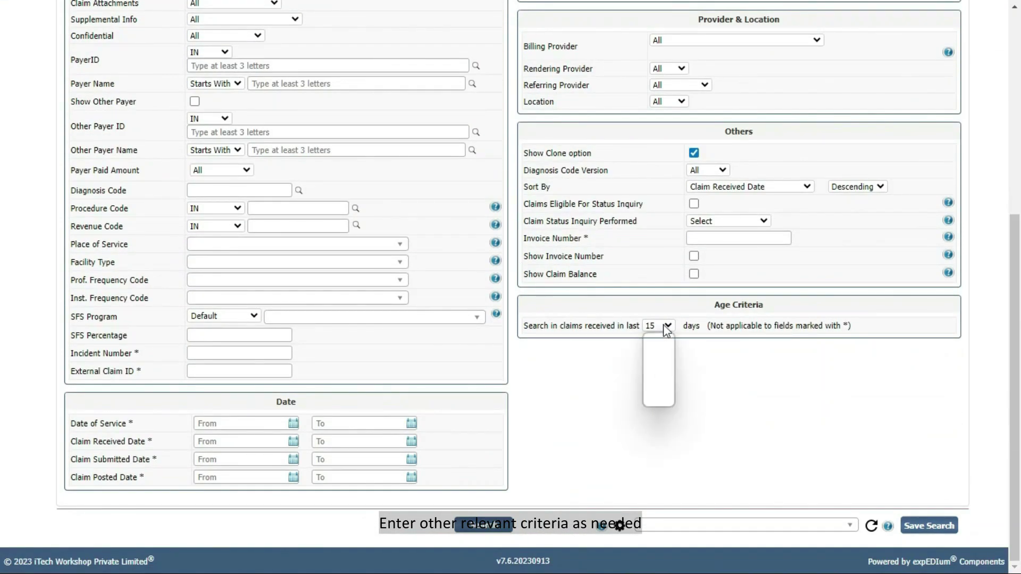
left_click(654, 398)
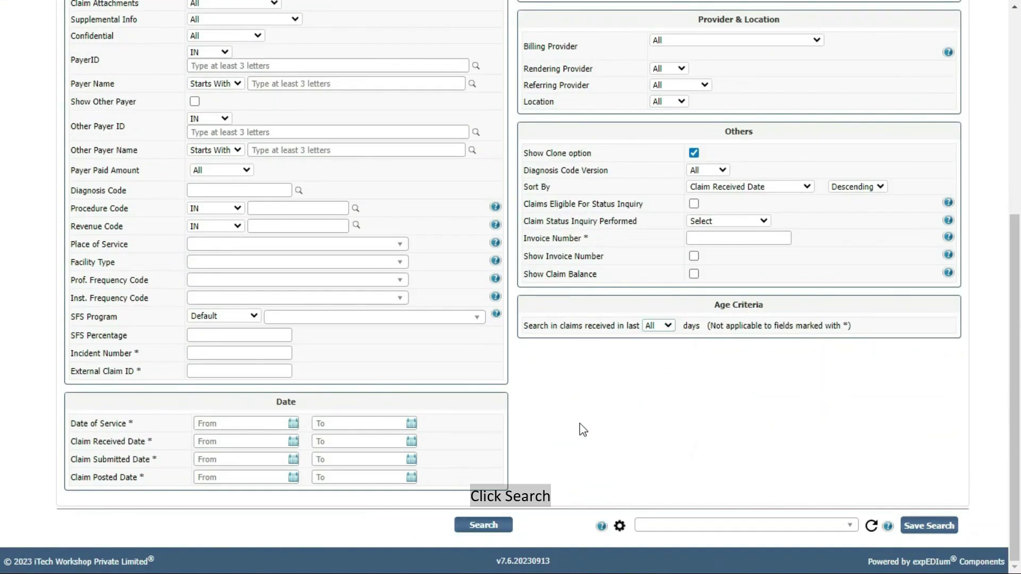
left_click(483, 524)
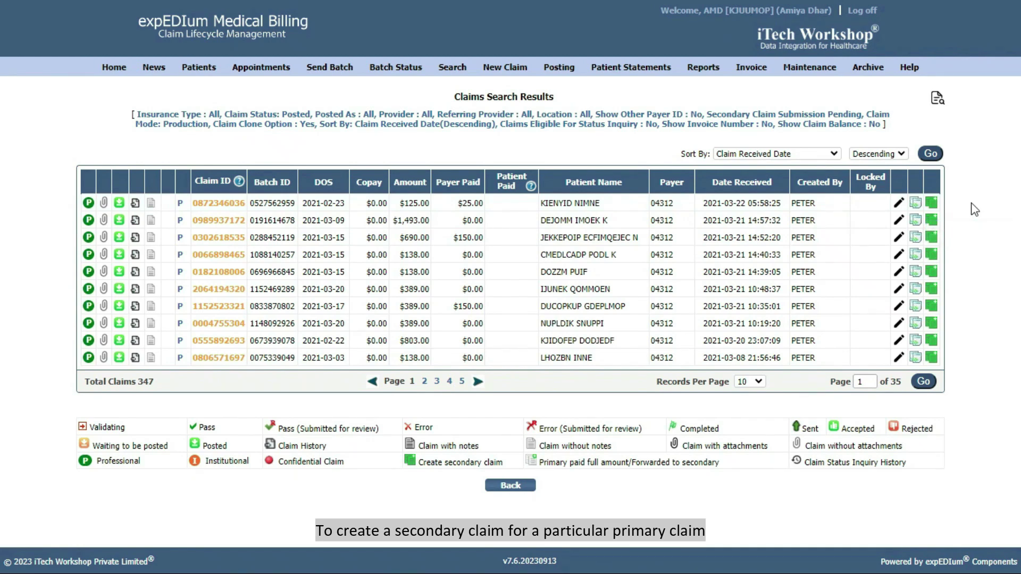
left_click(938, 202)
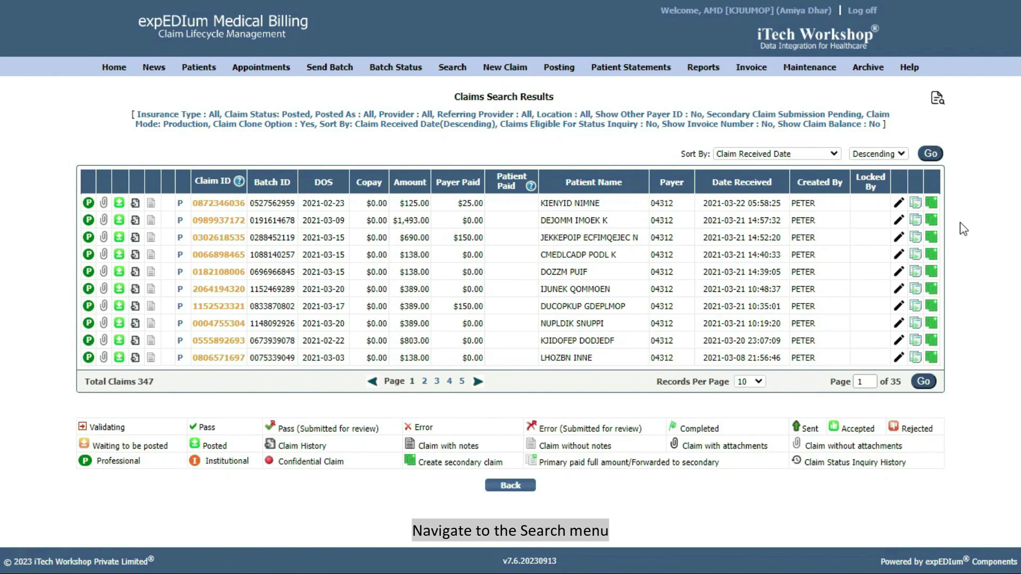
Step: Search claims with Show Clone option ticked and clone the top result as an institutional claim
left_click(452, 67)
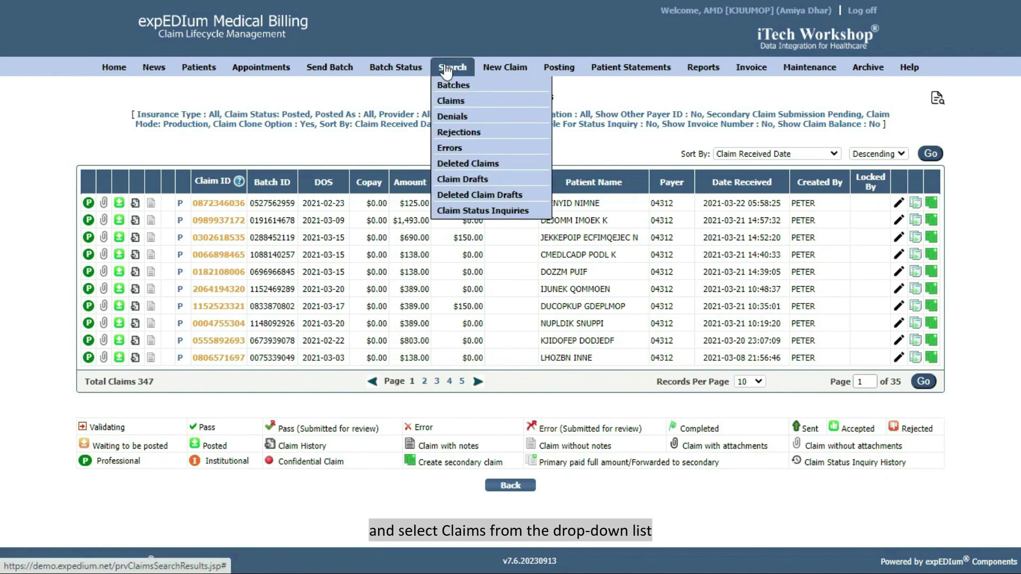
left_click(458, 101)
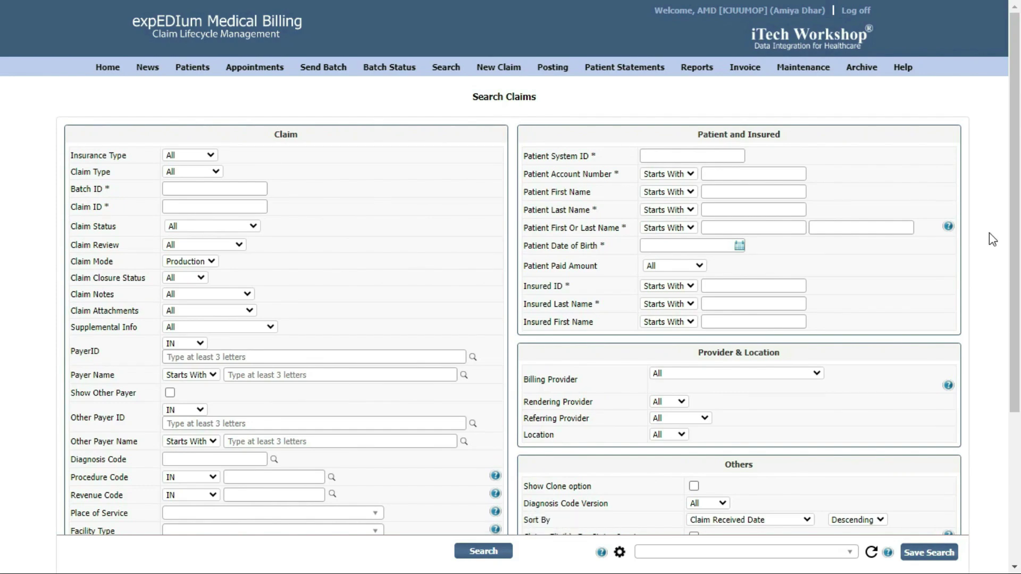
scroll(992, 239, "down", 4)
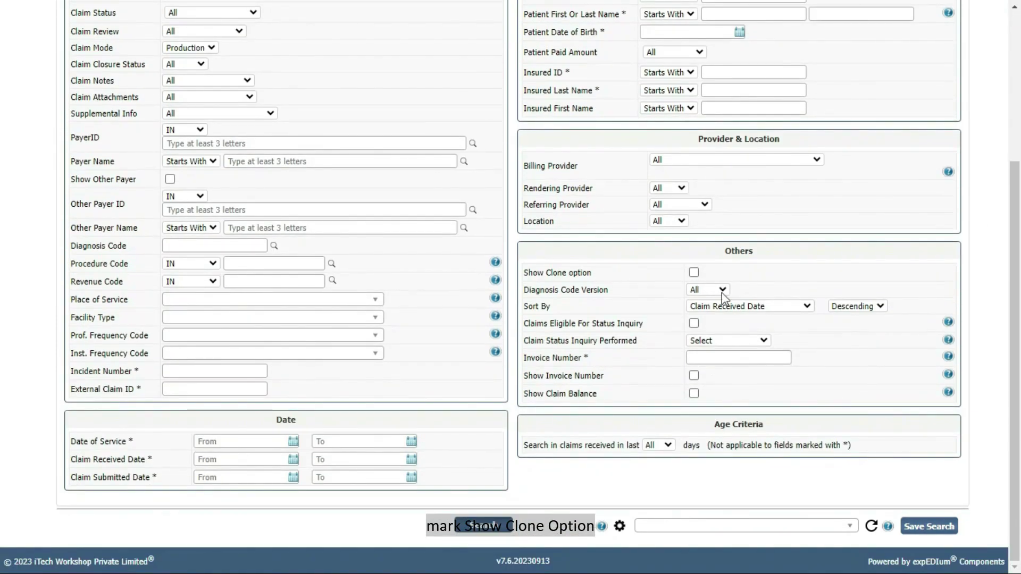
left_click(694, 272)
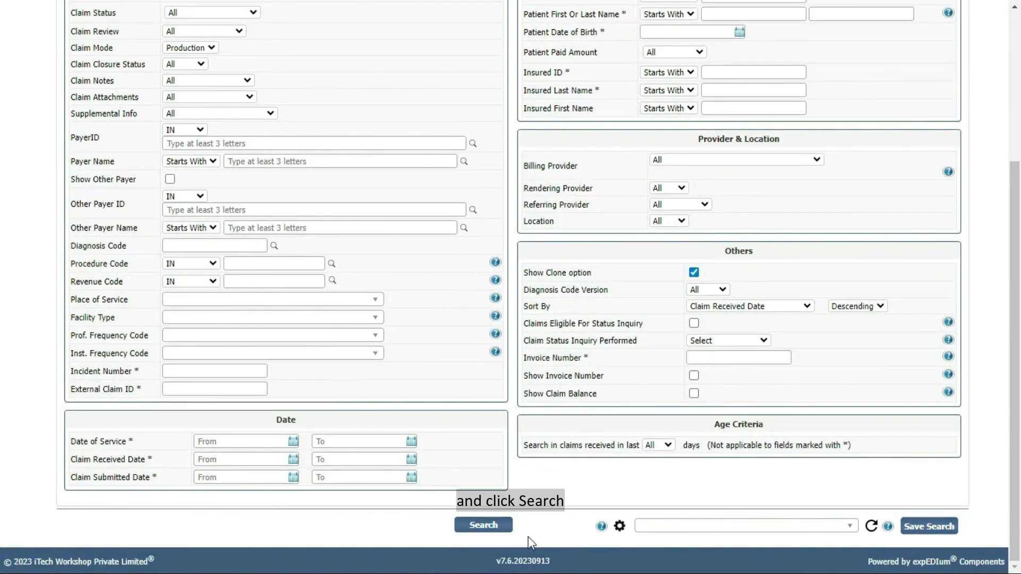
left_click(484, 525)
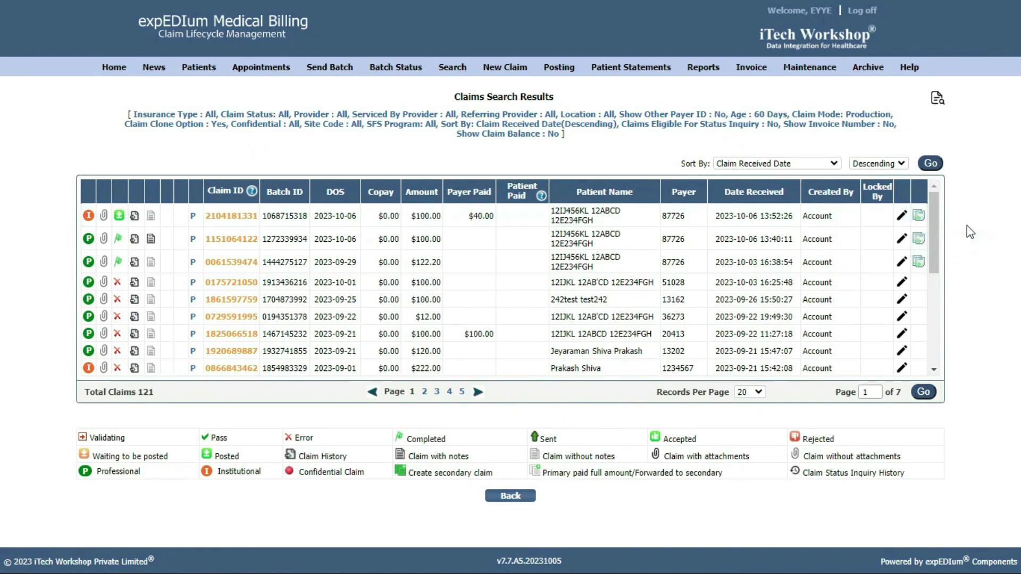
left_click(918, 218)
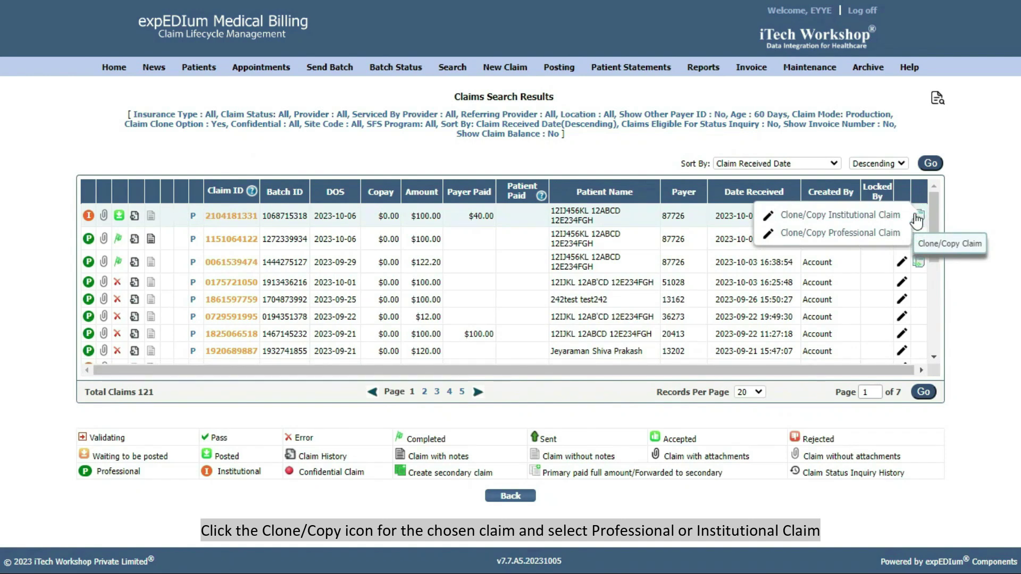
left_click(881, 216)
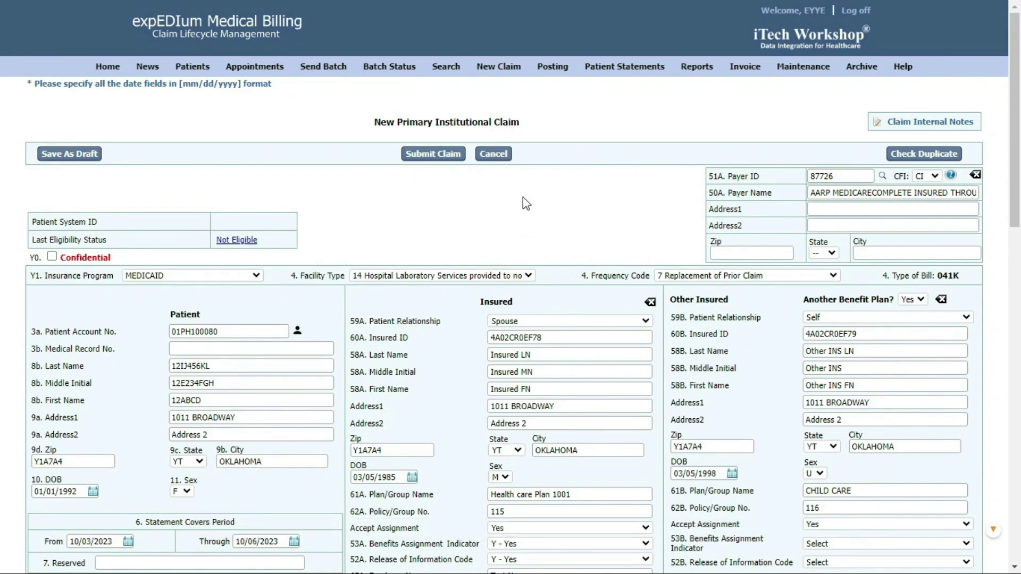
Step: Date service line 1 from 10/01/2023 to 10/01/2023 on the cloned claim
scroll(522, 197, "down", 15)
scroll(524, 197, "down", 1)
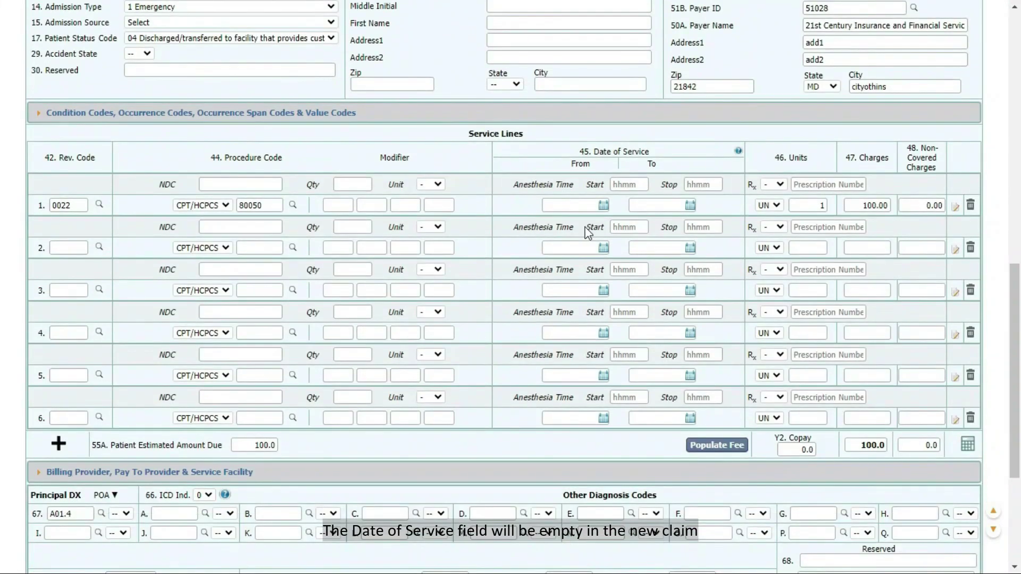
left_click(547, 205)
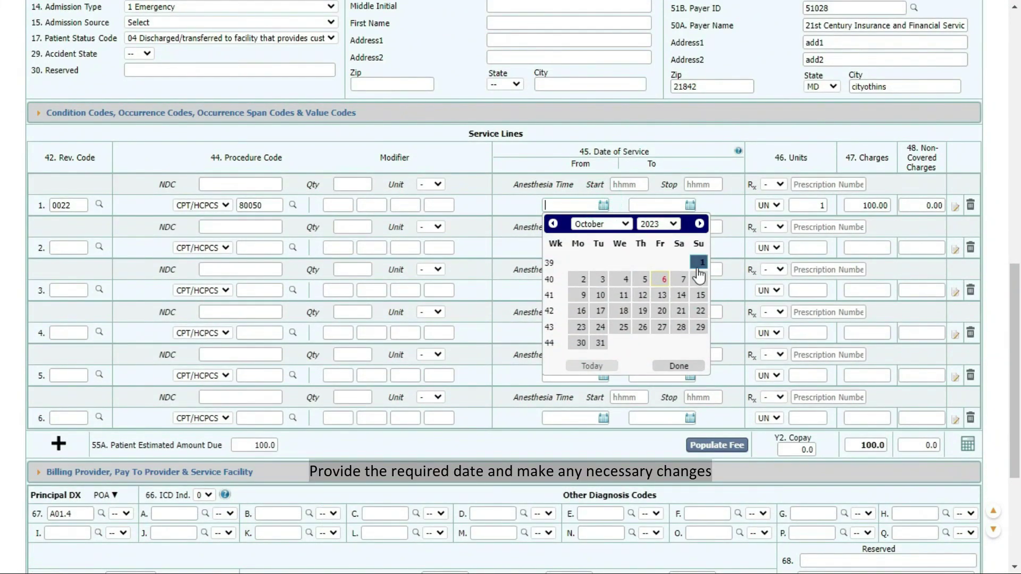
left_click(701, 262)
left_click(689, 205)
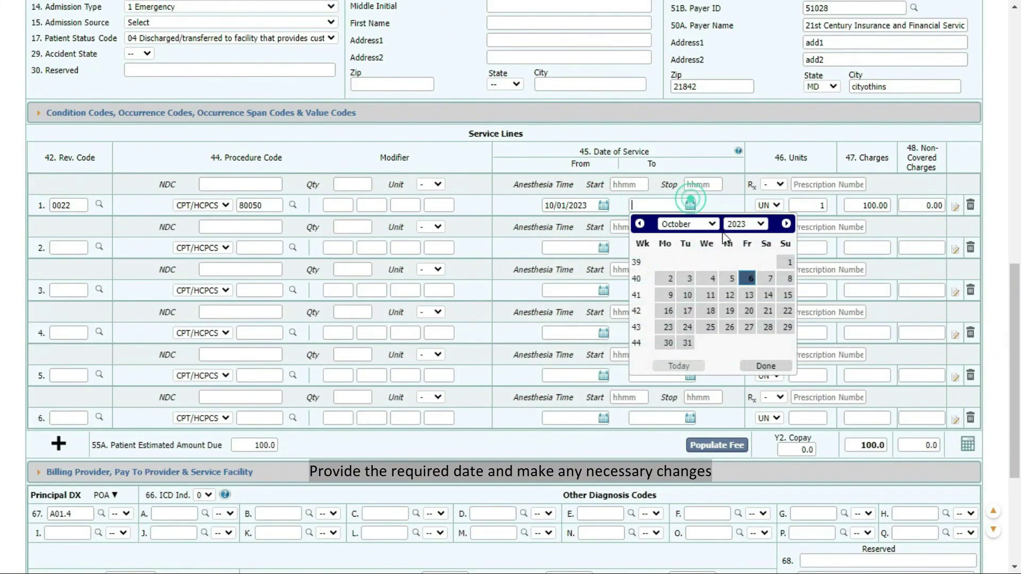
left_click(786, 263)
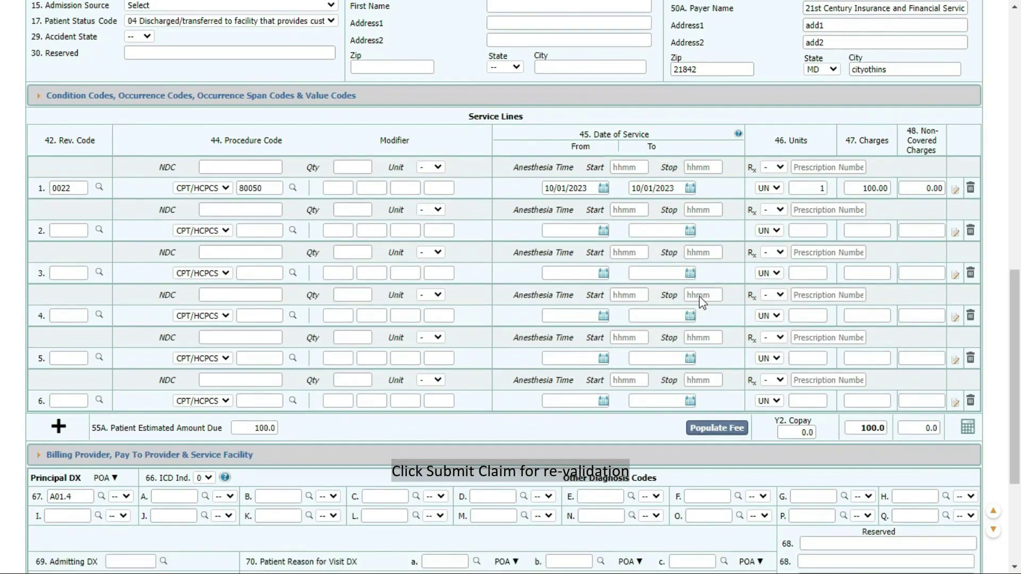
scroll(701, 302, "down", 4)
Step: Submit the cloned institutional claim and confirm submission in the dialog
left_click(480, 538)
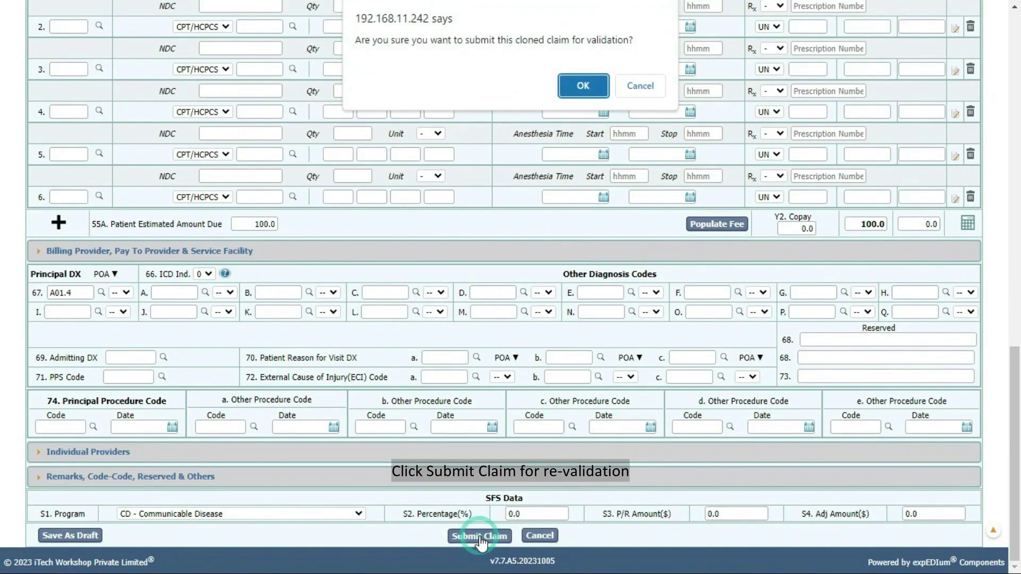
left_click(581, 87)
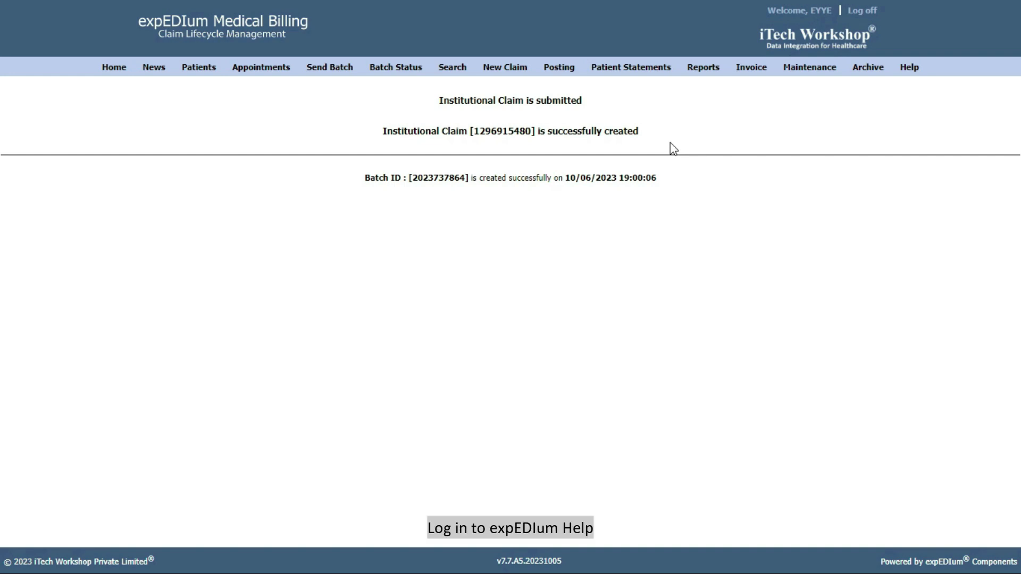
Step: Sign in to the online help manual and view Chapter 8: New Claims, then Chapter 9: Claim Feature
mouse_move(908, 67)
left_click(924, 85)
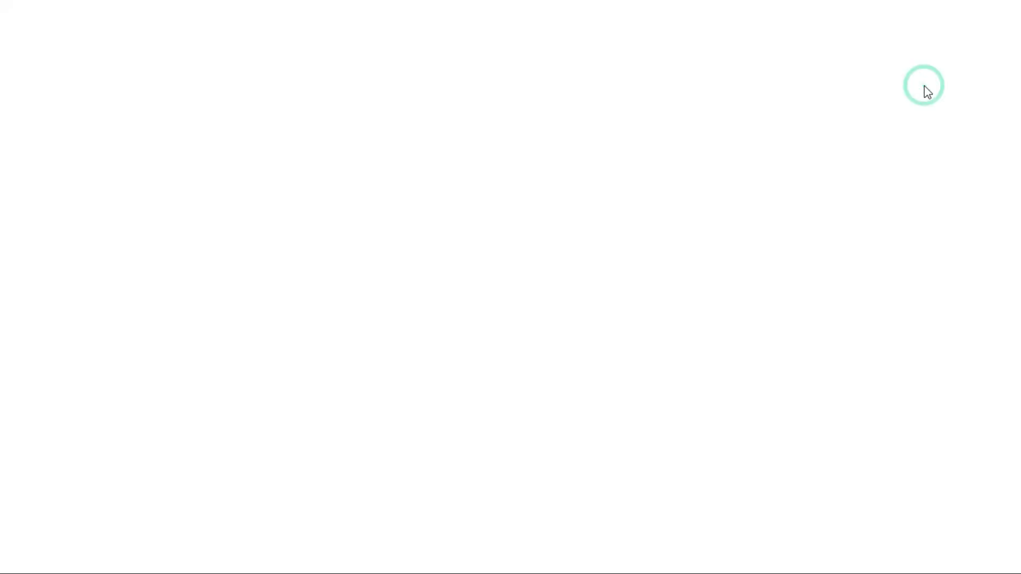
left_click(665, 379)
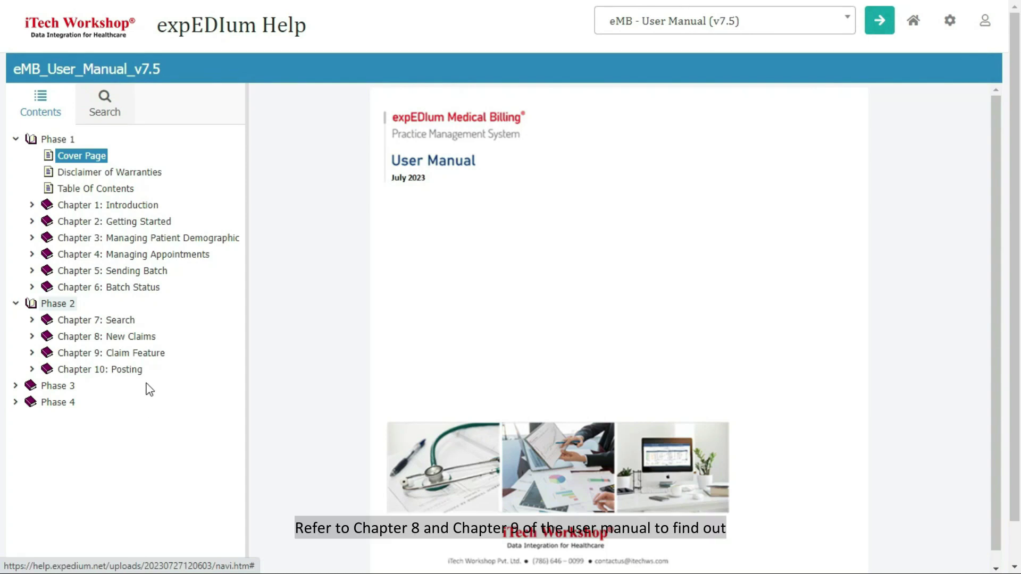
left_click(117, 338)
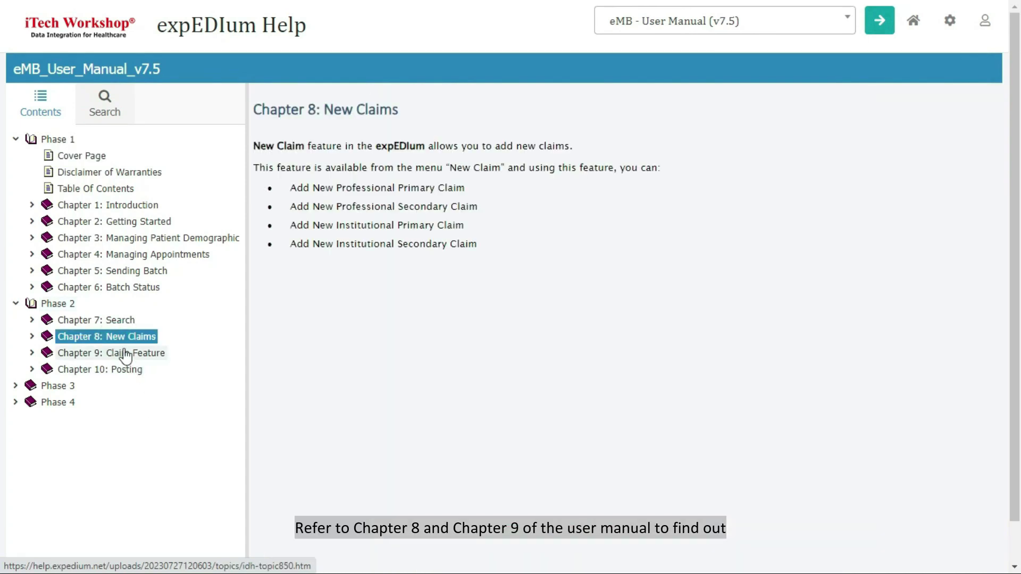
left_click(122, 353)
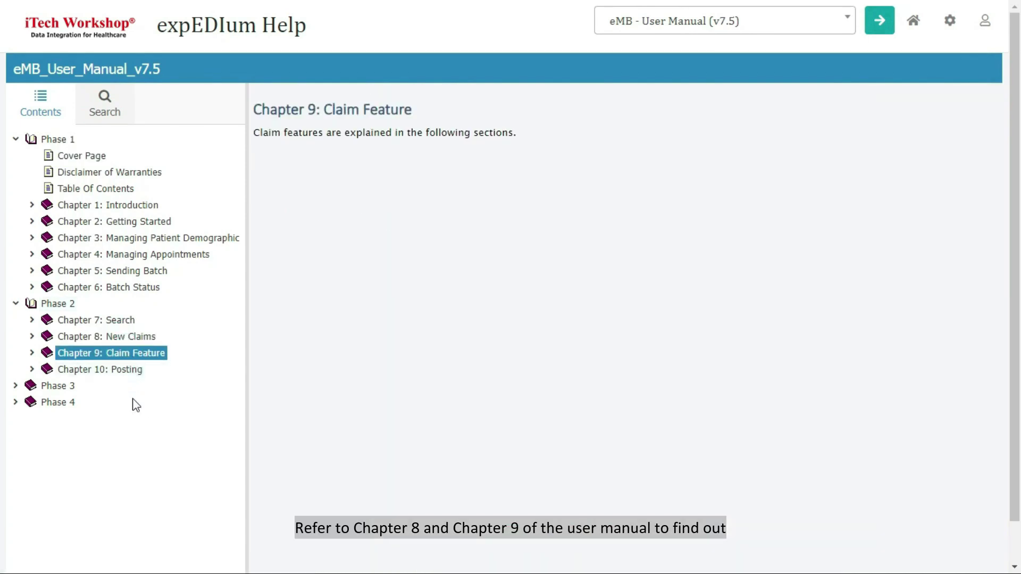